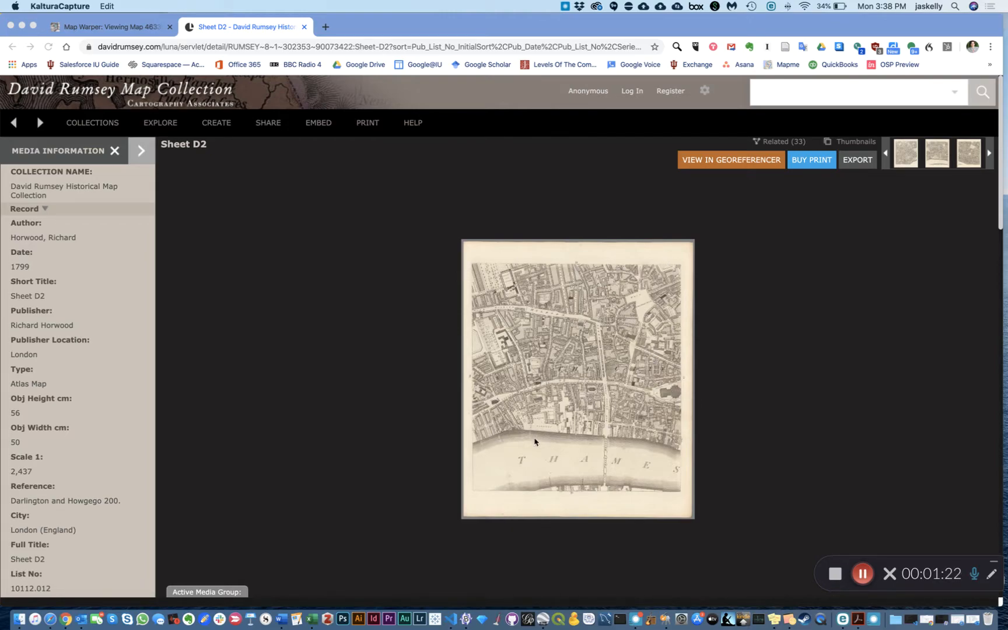
Examine the streets north of the Thames on the Sheet D2 map up close.
click(579, 493)
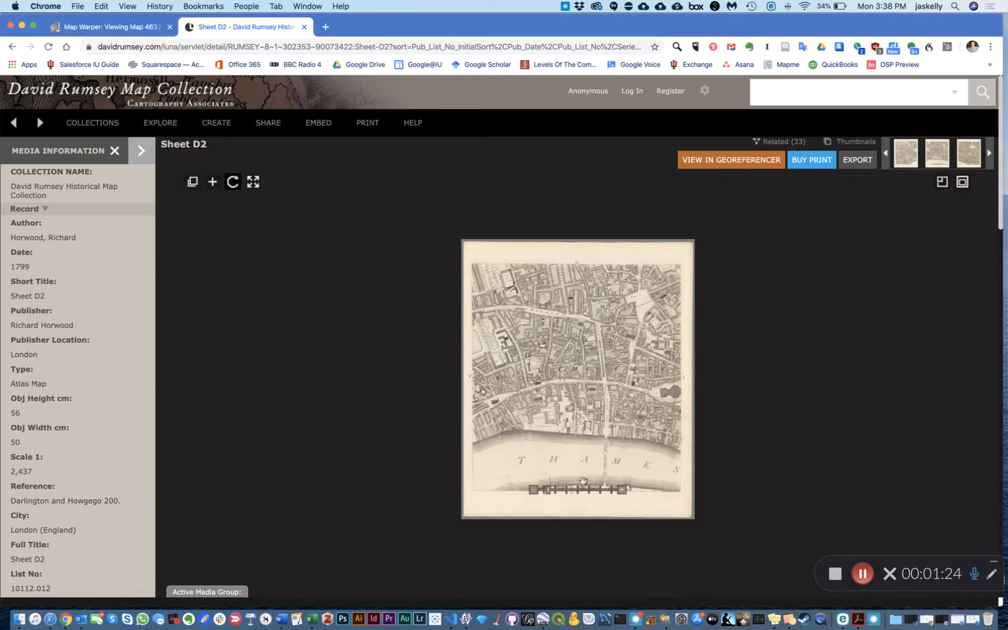
click(621, 490)
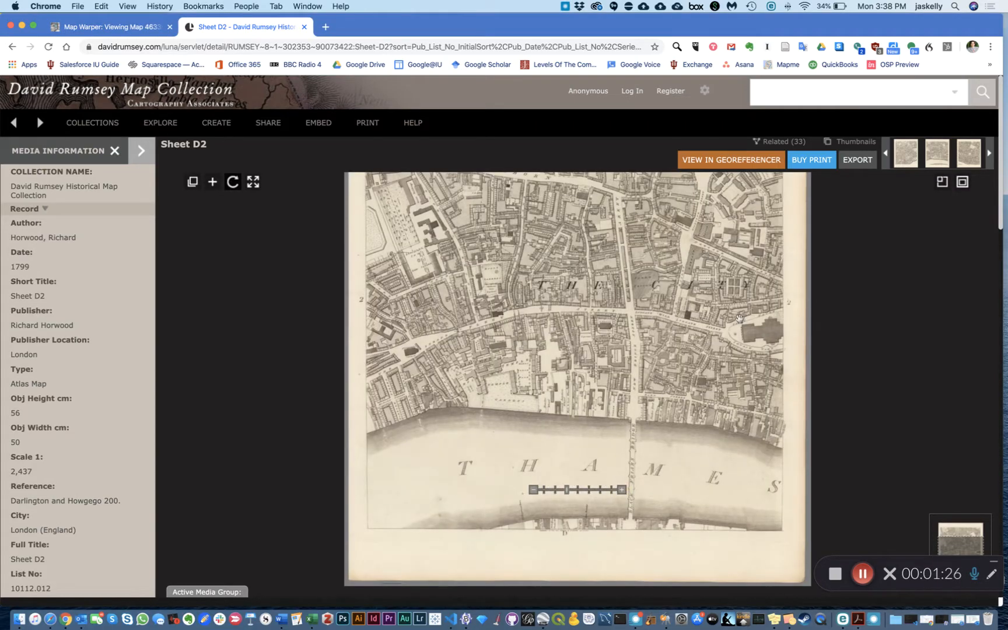
drag(739, 319, 721, 341)
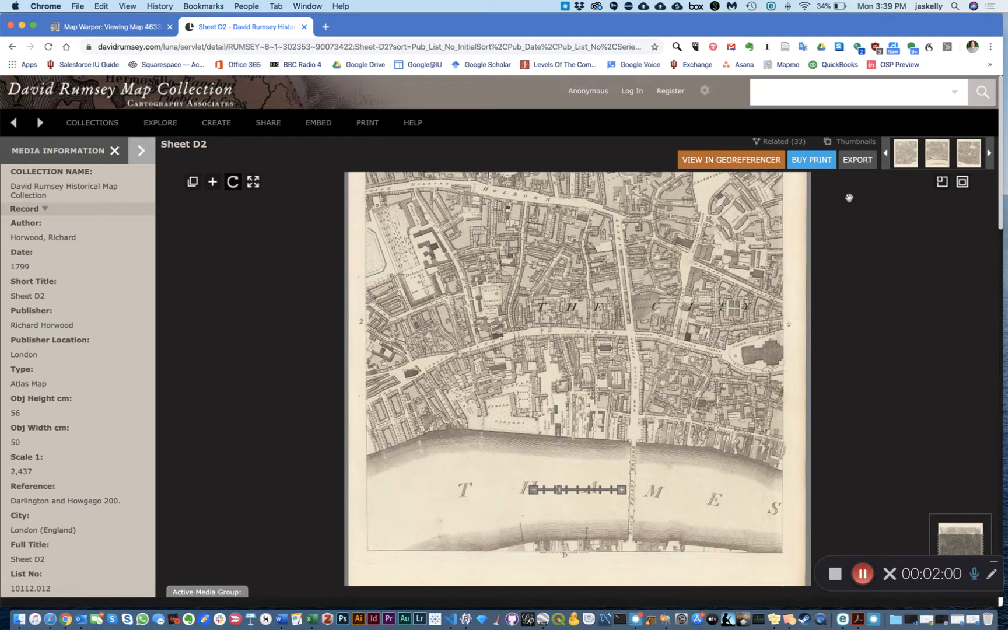
Try to export the Sheet D2 map at the Extra-extra Large size.
click(858, 162)
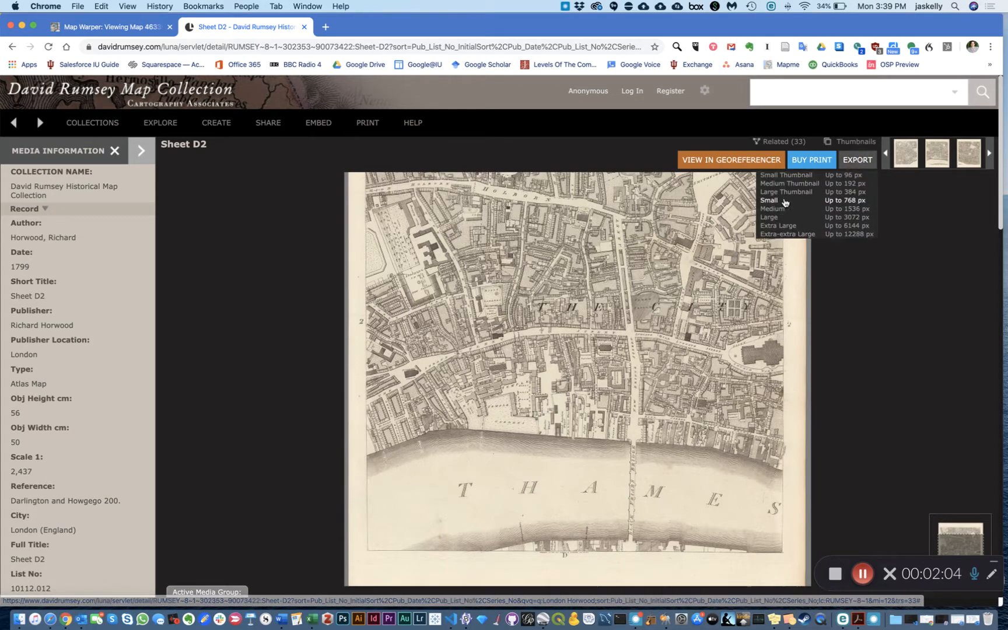
click(803, 235)
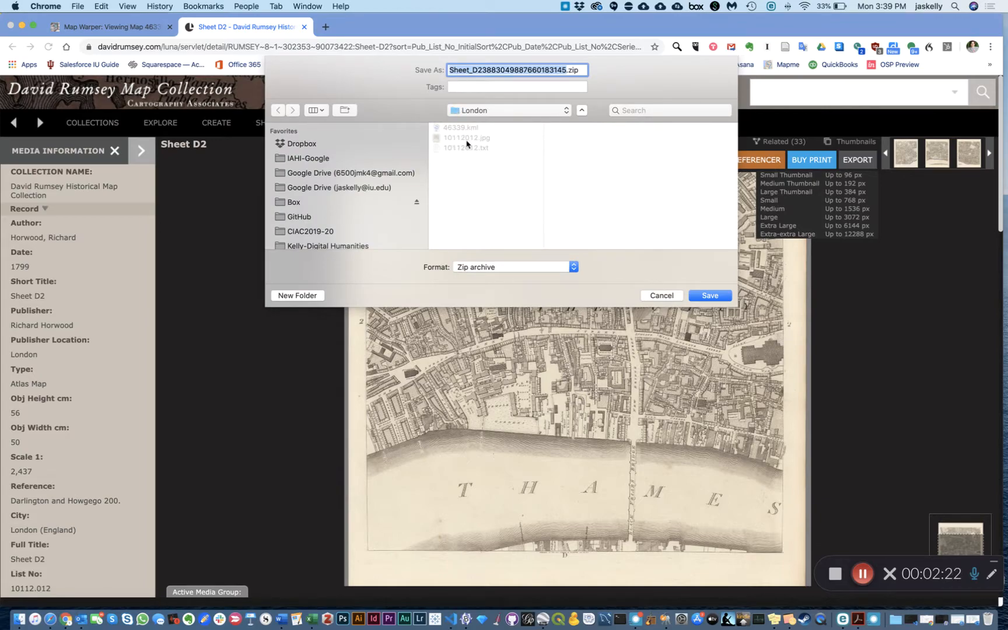
click(664, 297)
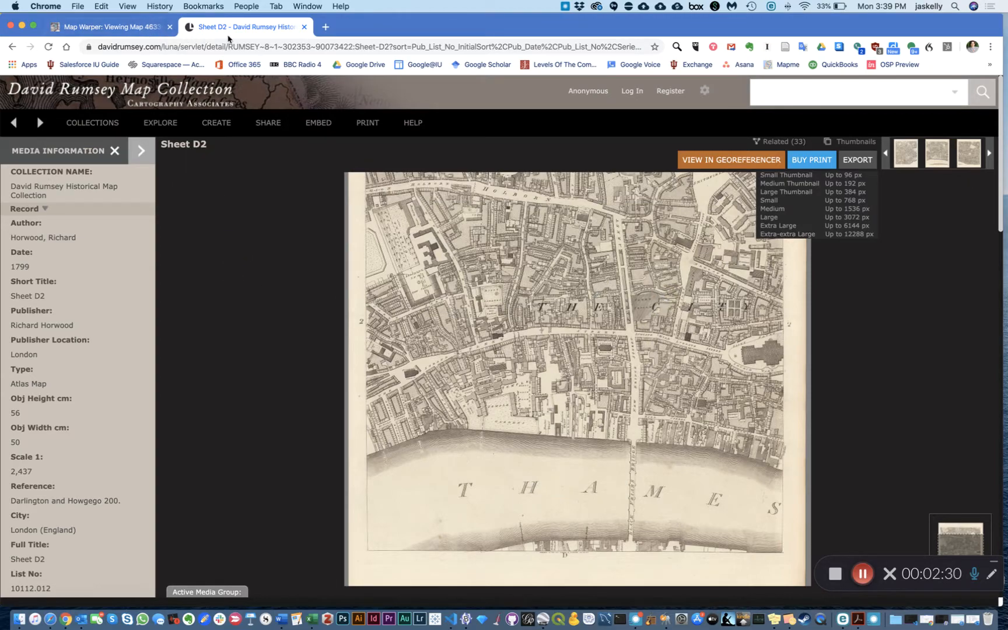
Switch to Map Warper, look through its rectified maps and set the year range to 1800–1885.
click(129, 30)
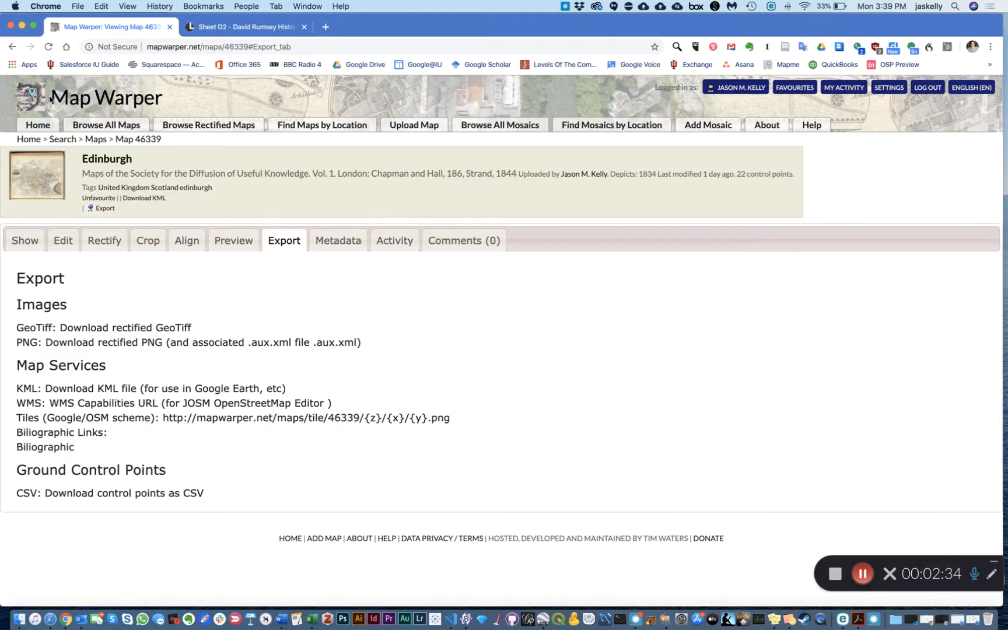
click(48, 129)
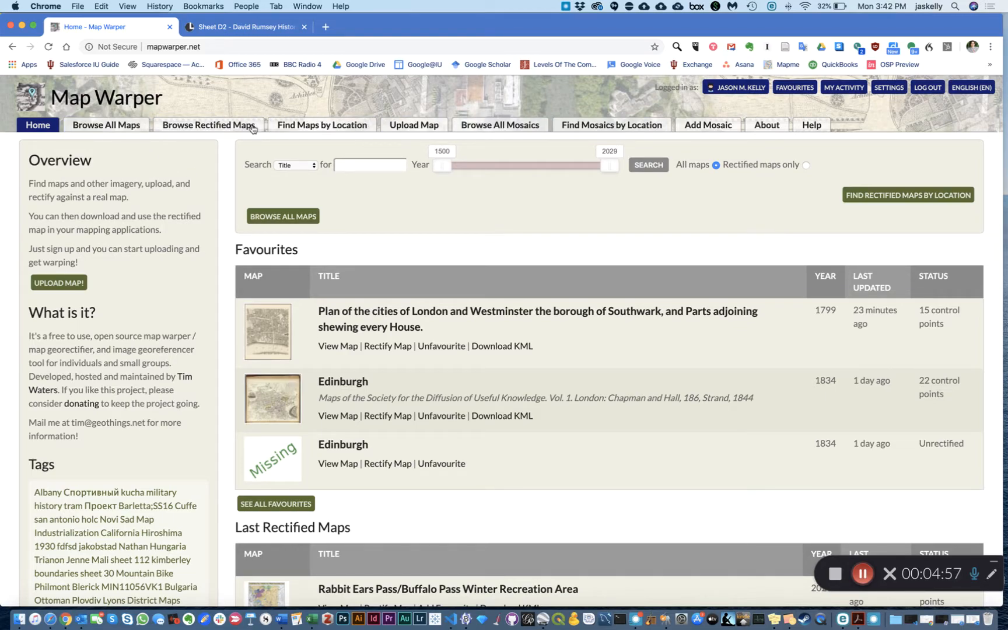
click(216, 126)
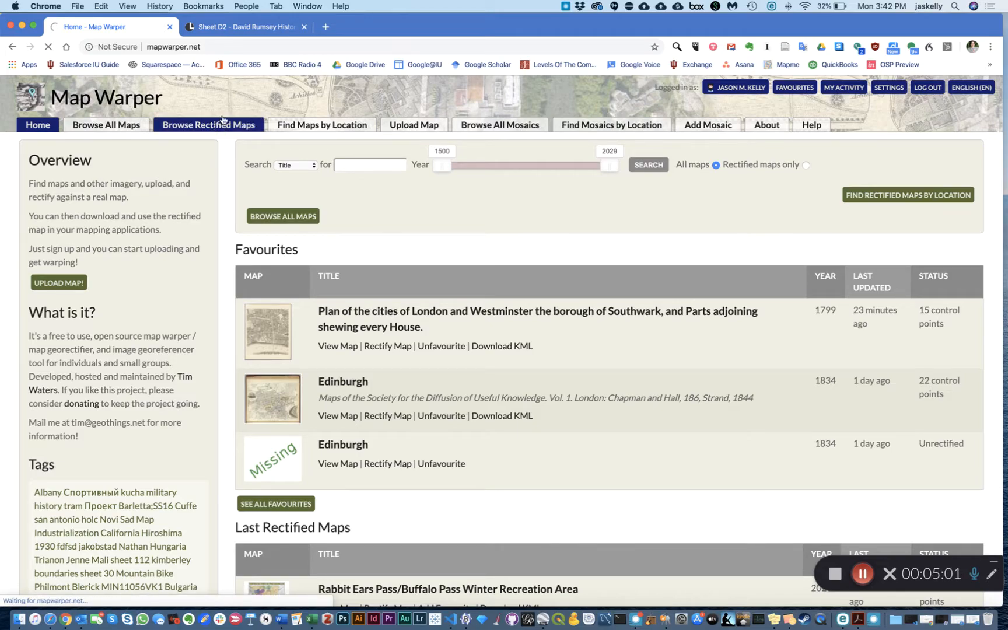
scroll(181, 394, down, 4)
scroll(180, 393, down, 10)
scroll(180, 394, up, 15)
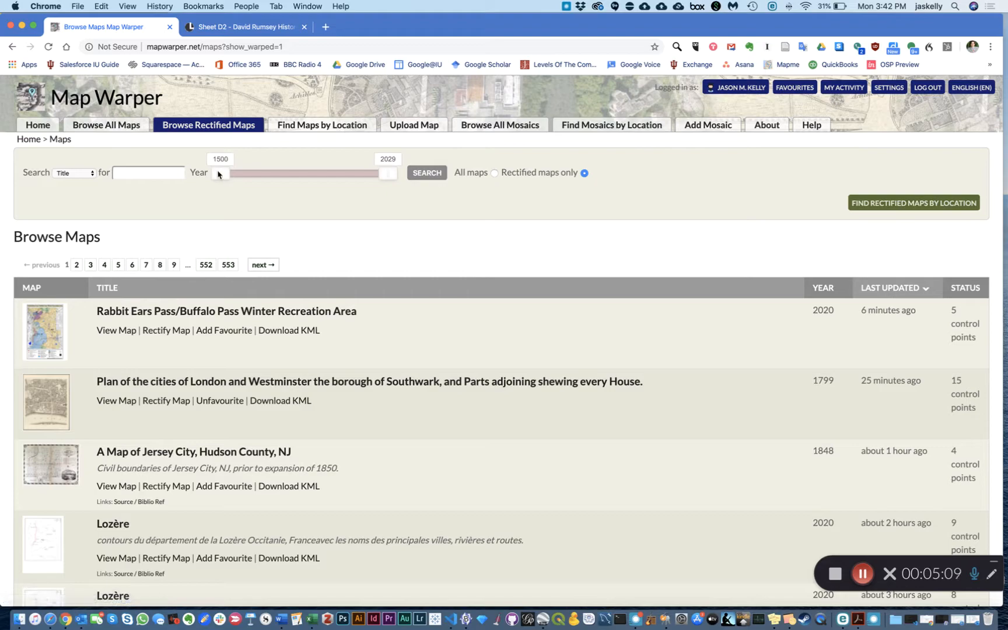
drag(218, 173, 315, 173)
drag(388, 173, 341, 173)
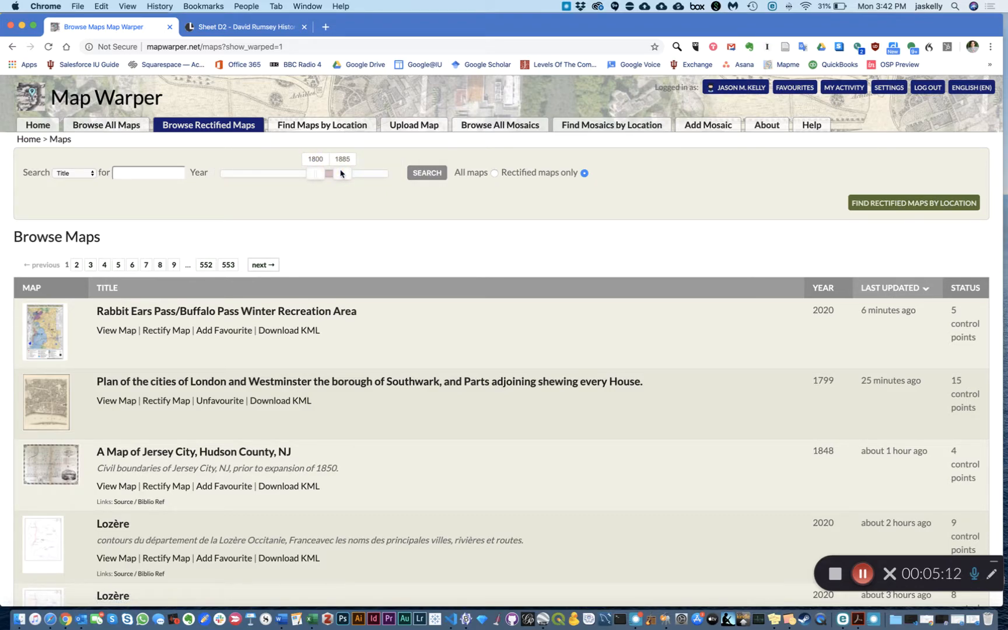
Open the search for rectified maps by location and look through its map list.
click(328, 126)
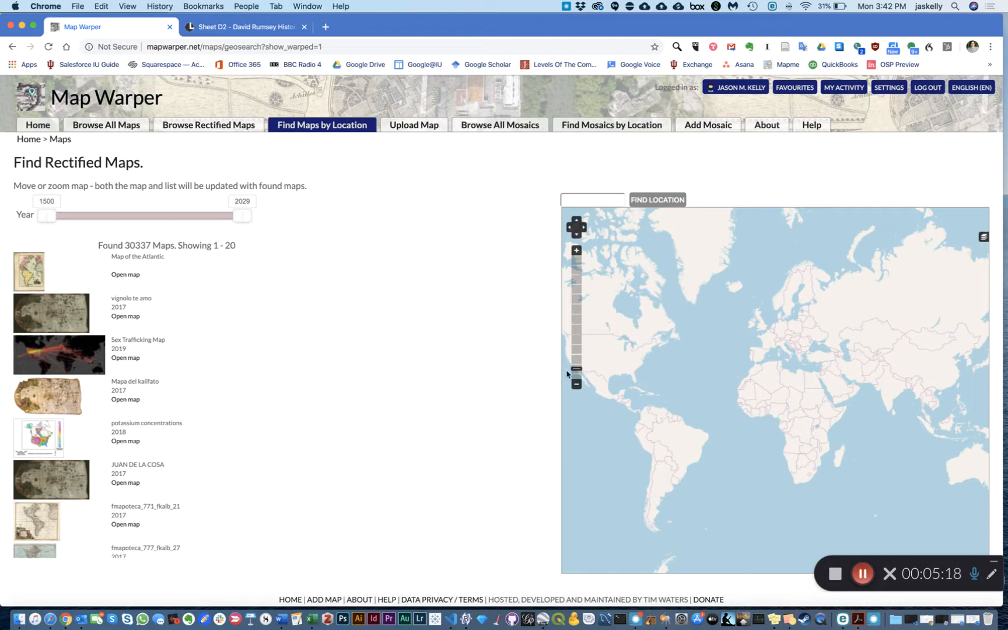
scroll(164, 421, down, 1)
scroll(163, 421, down, 3)
scroll(160, 419, up, 4)
Open the form for uploading a new map and review its title, description and issue year fields.
click(422, 129)
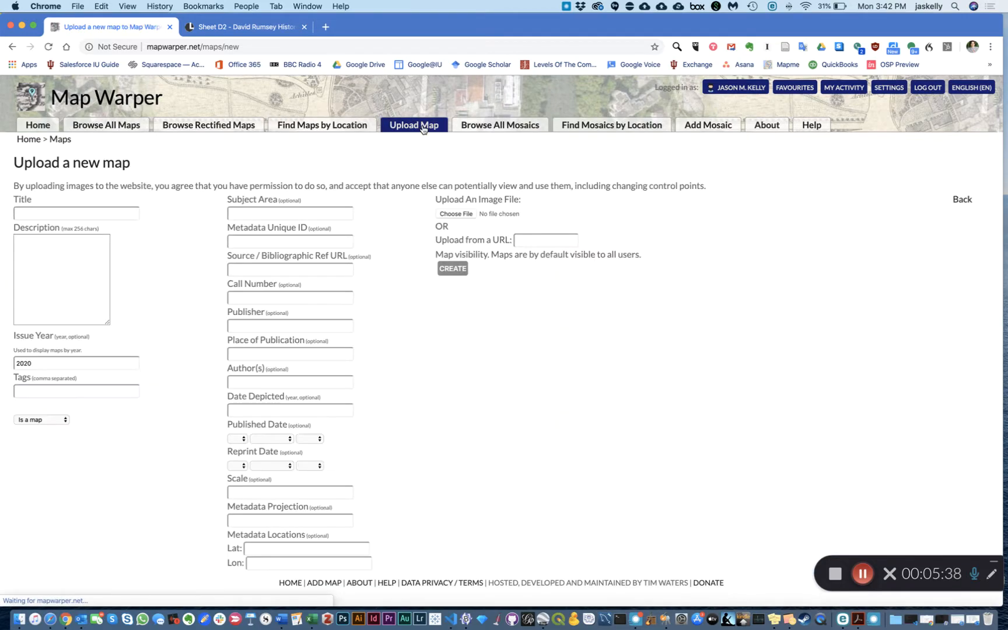
click(109, 214)
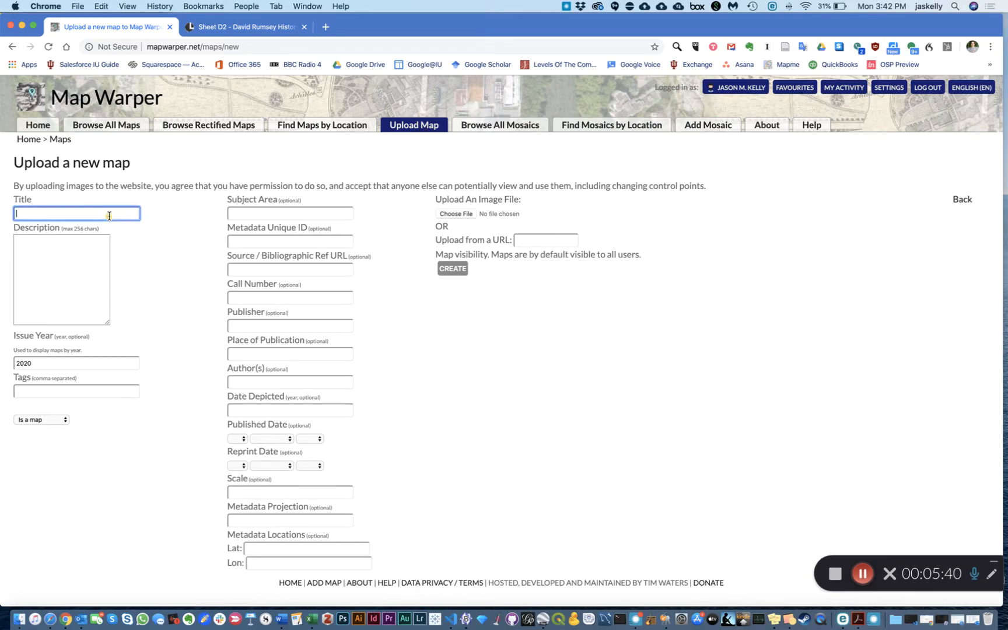
click(68, 256)
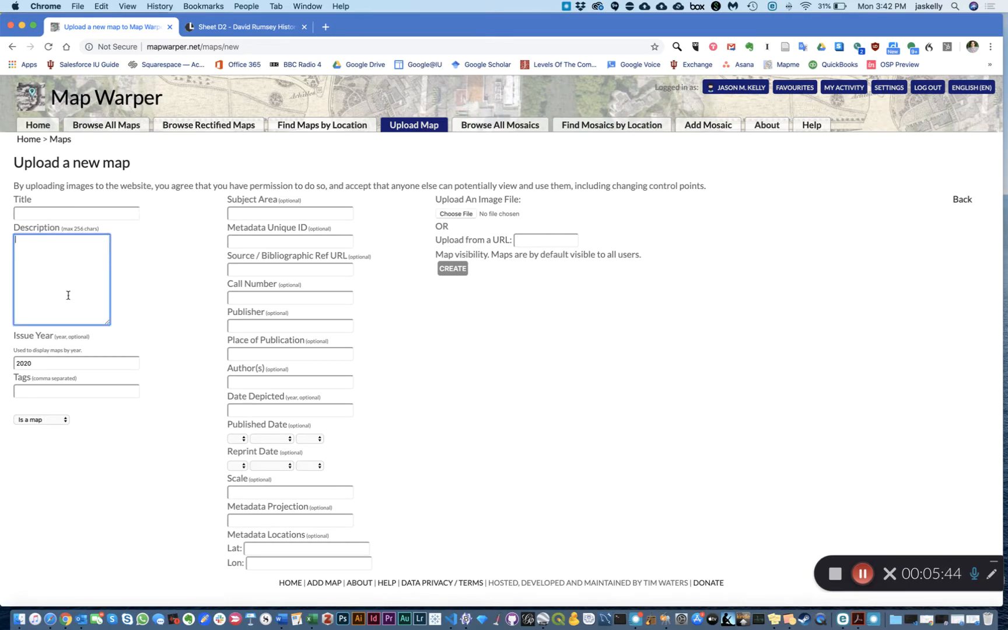
double_click(64, 359)
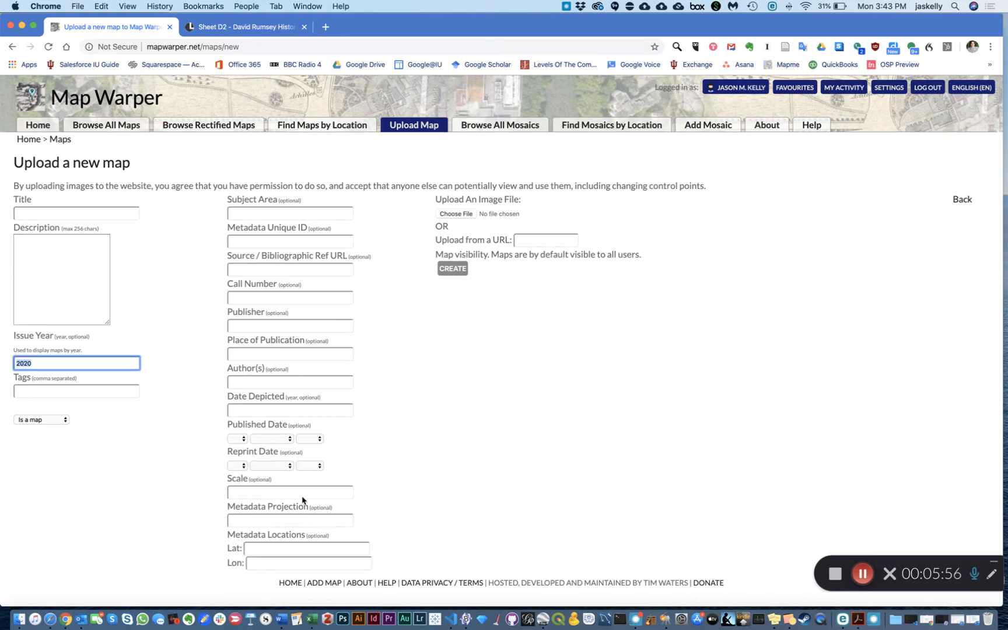
Preview 10112012.jpg and read the metadata in 10112012.txt while choosing an upload file, leaving without selecting one.
click(455, 215)
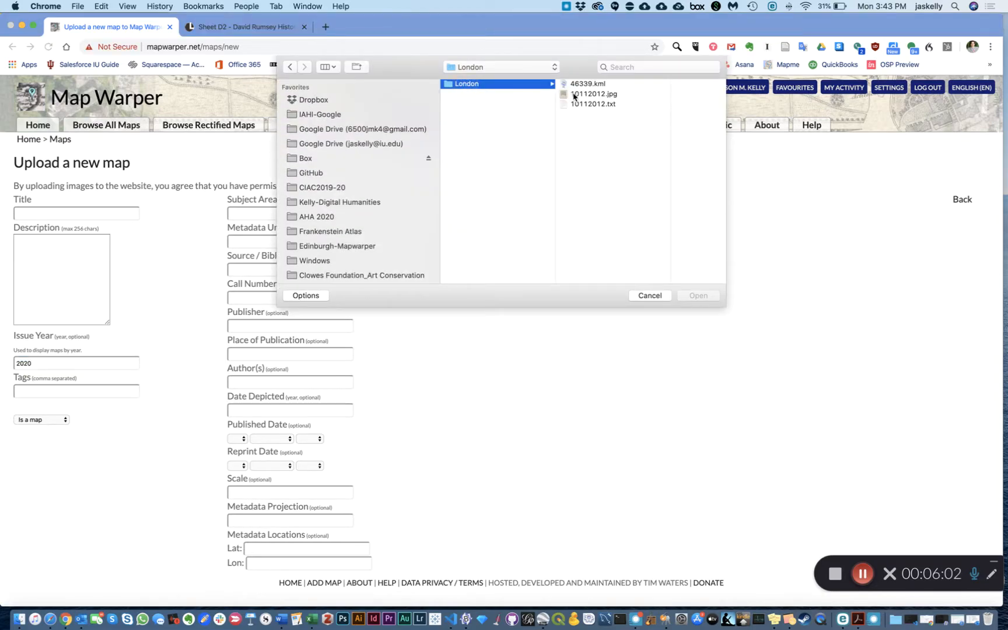
click(600, 94)
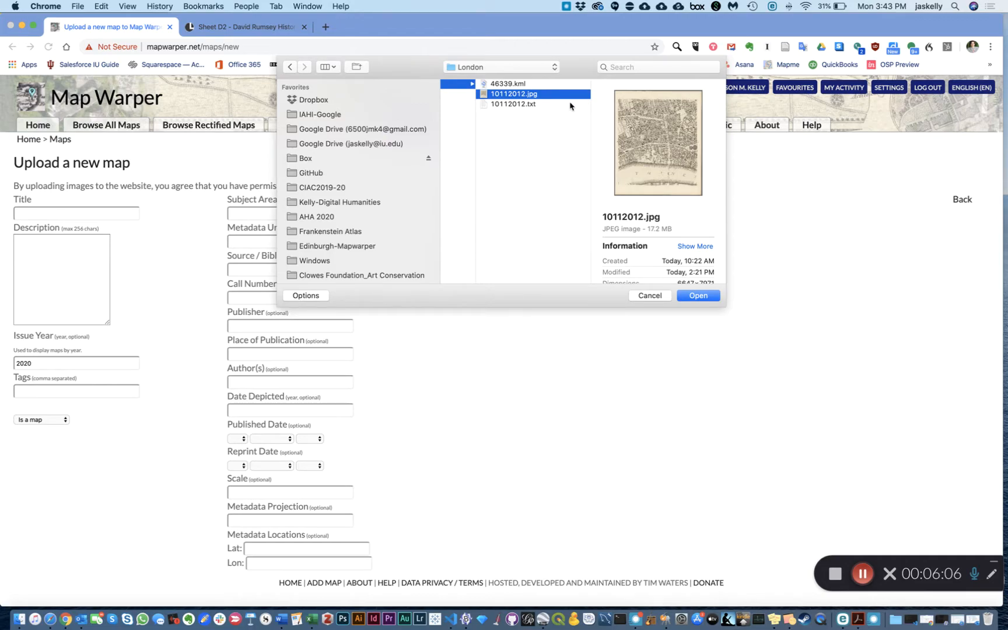
click(522, 105)
scroll(645, 156, down, 5)
scroll(645, 156, down, 10)
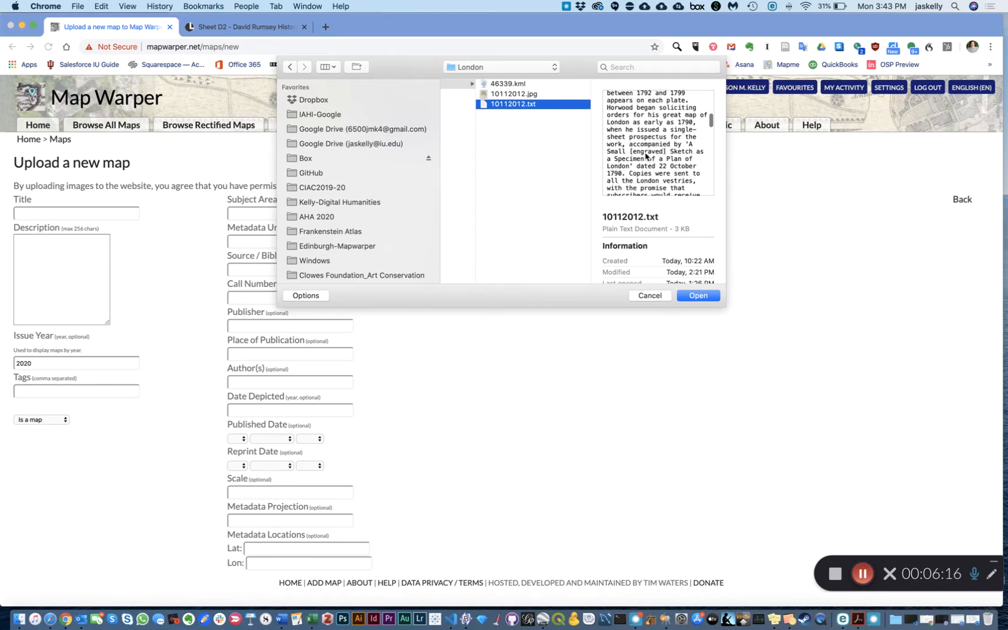
scroll(645, 156, down, 10)
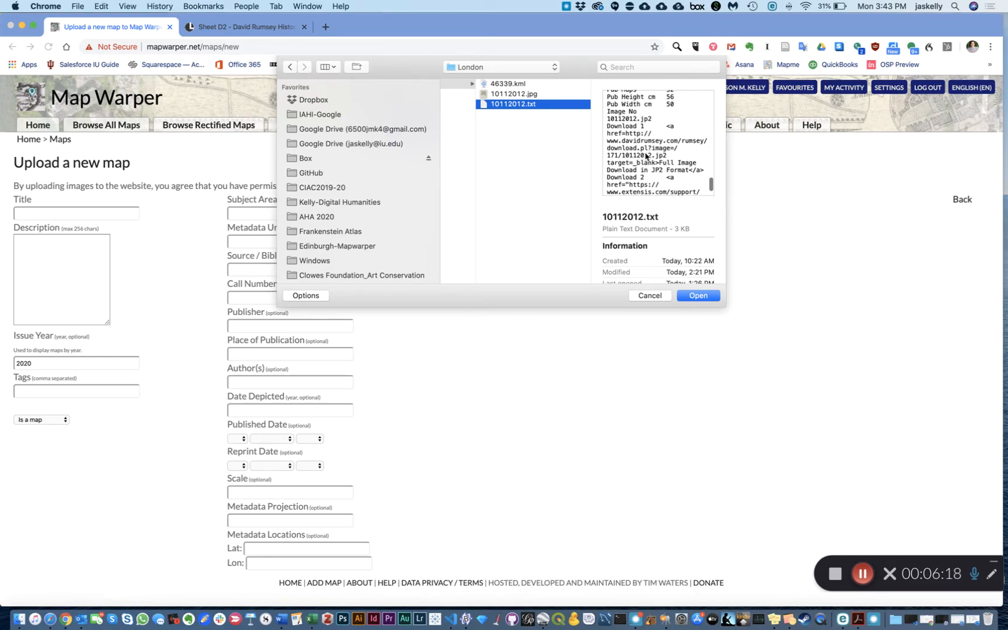
scroll(645, 156, down, 10)
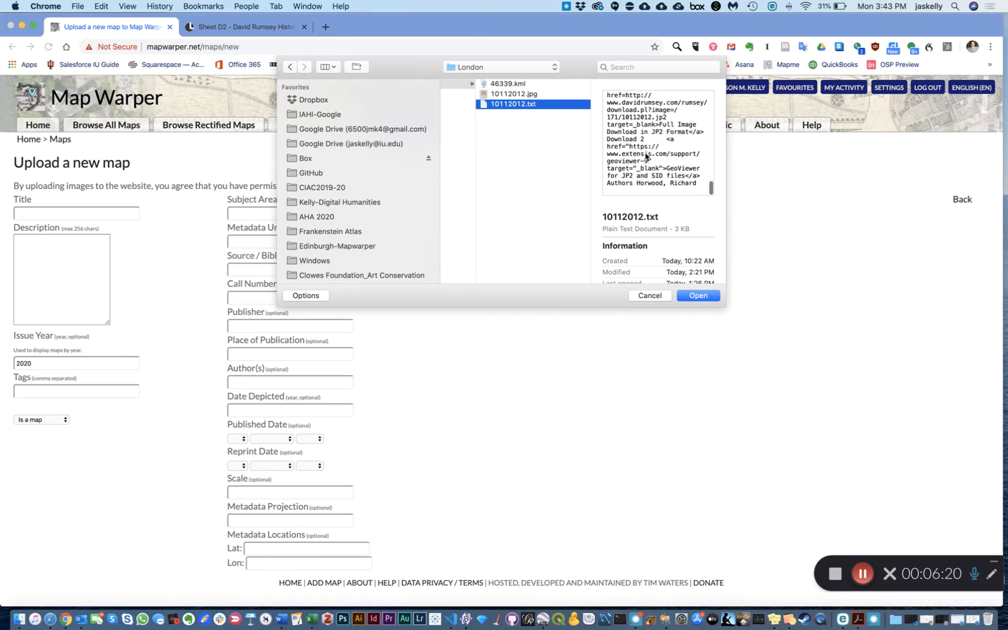
scroll(645, 156, up, 20)
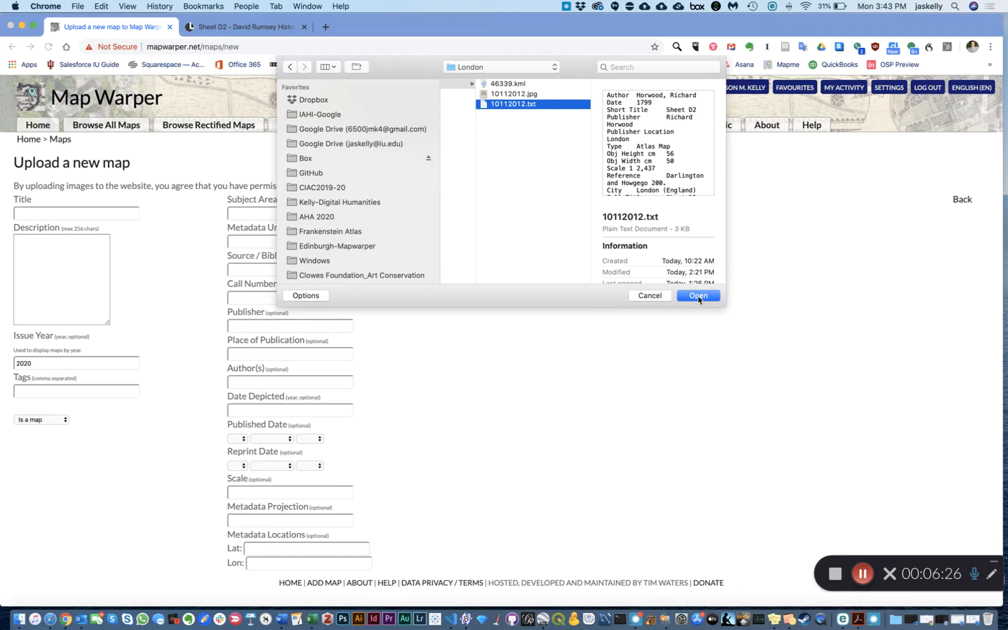
click(649, 295)
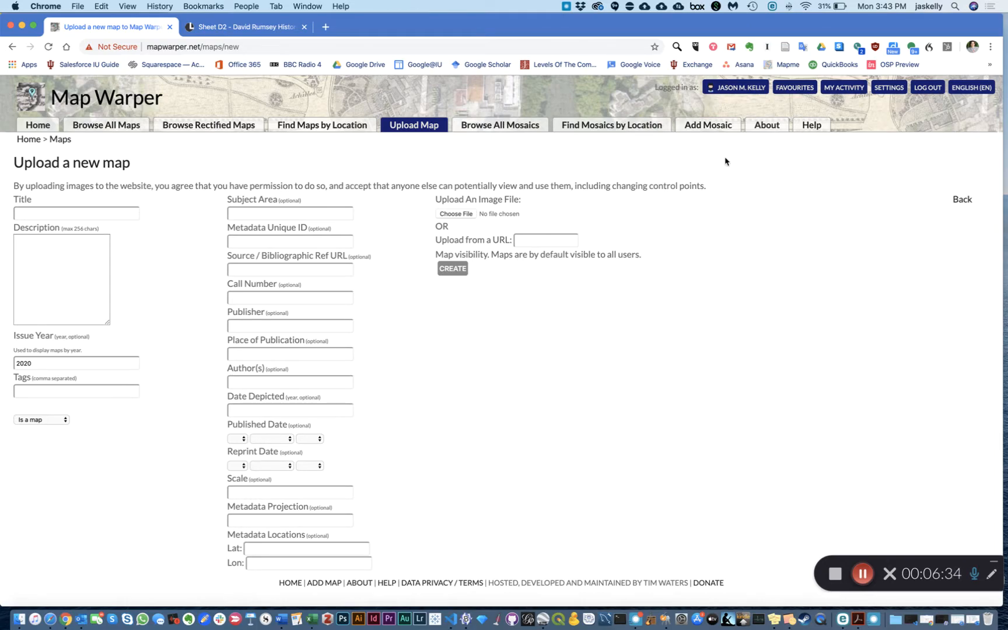
Open the favourite plan of London and Westminster and examine the house numbers along Fleet Street.
click(795, 89)
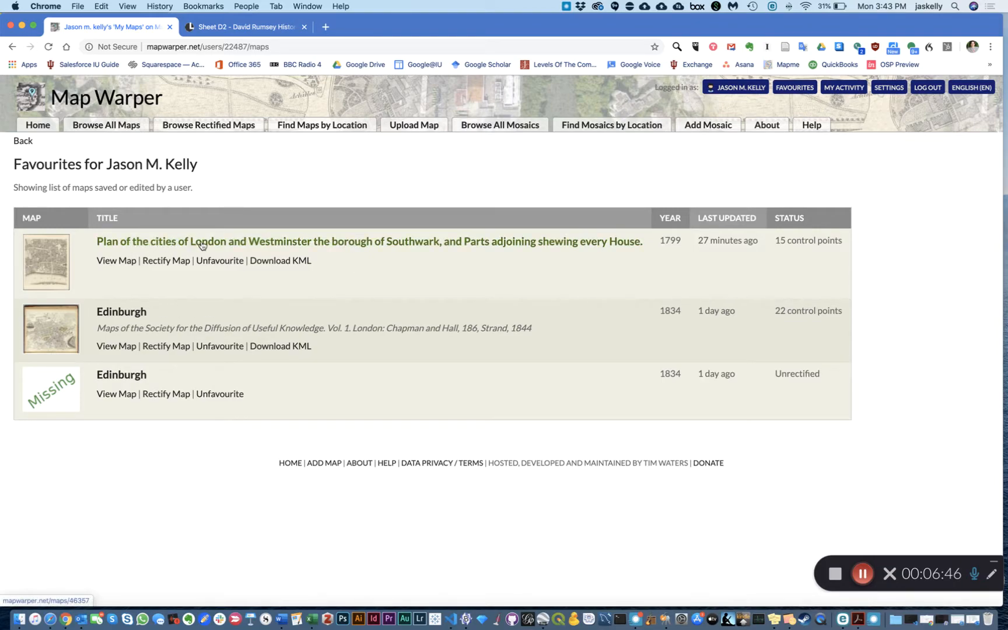
click(271, 242)
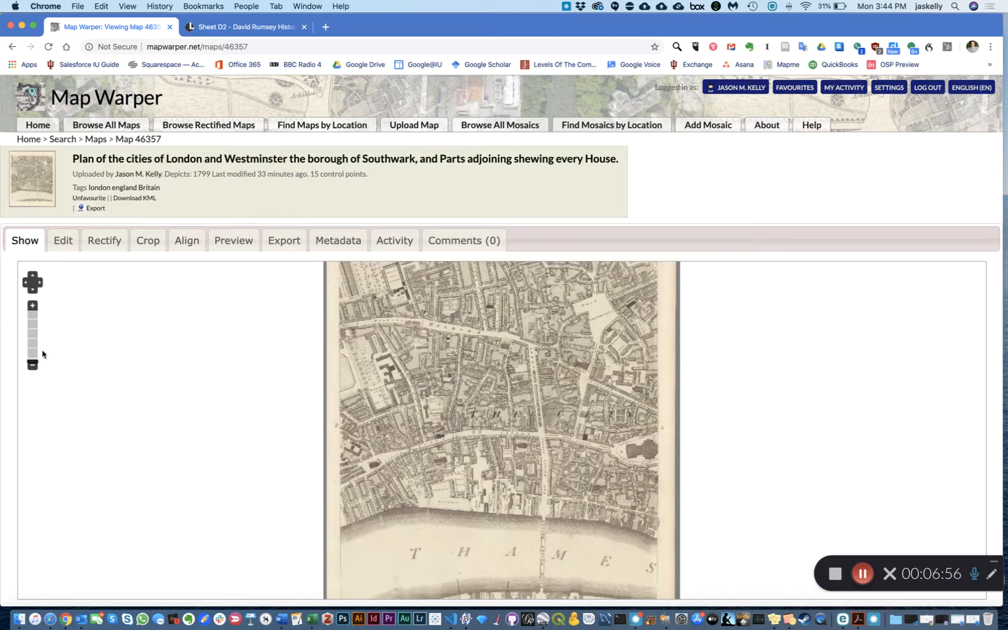
click(32, 306)
click(32, 306)
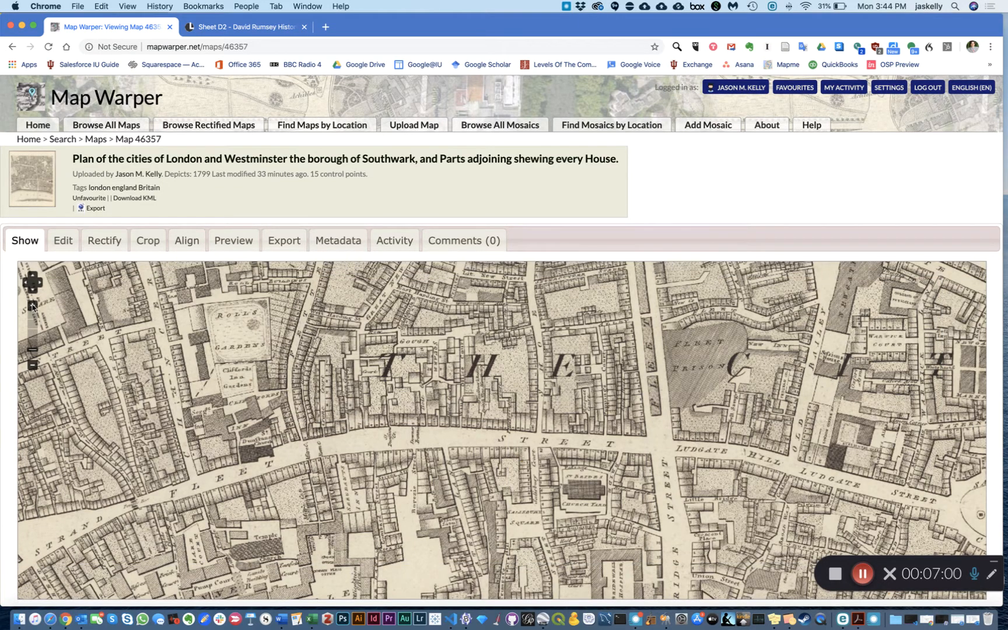
click(32, 305)
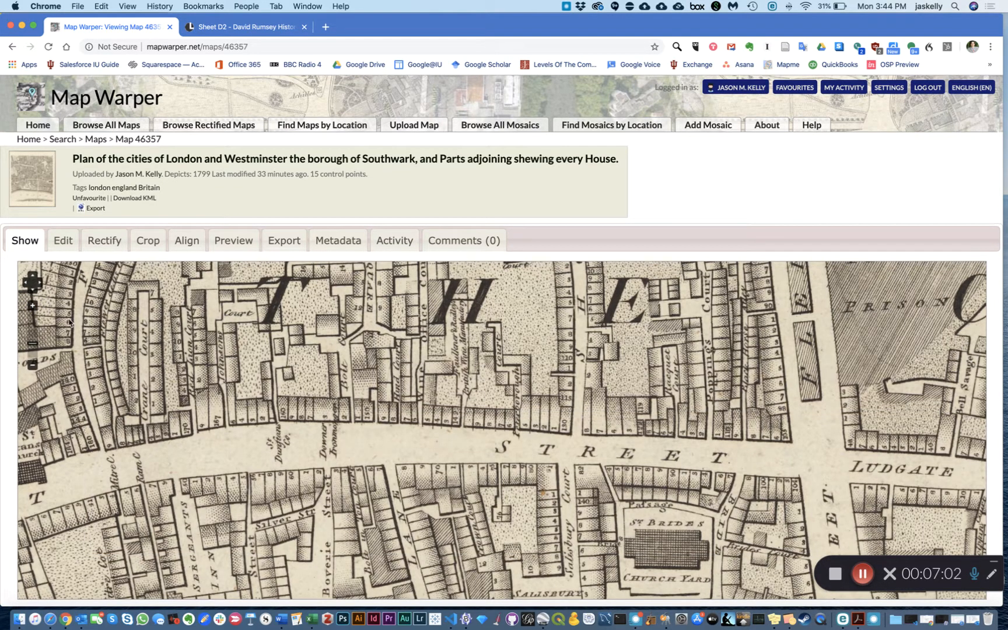
click(32, 305)
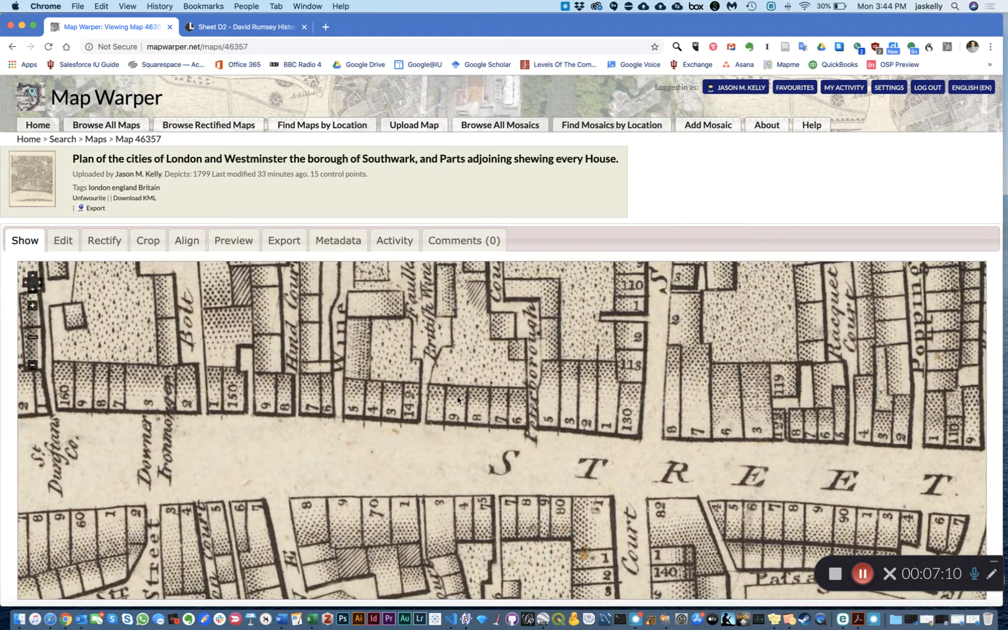
Review the editable attributes of the London and Westminster map.
click(65, 242)
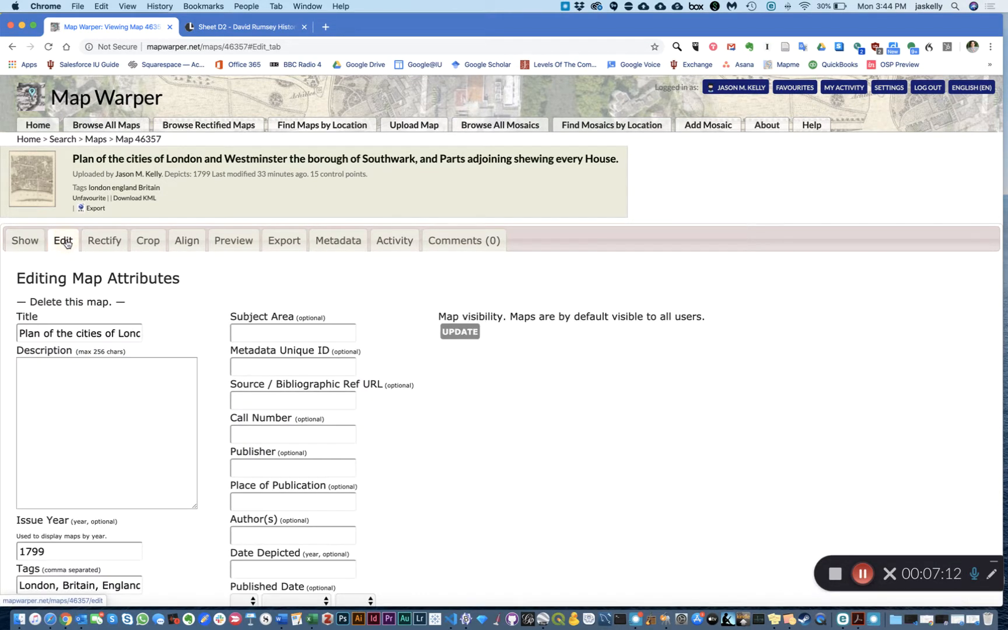
scroll(391, 456, down, 5)
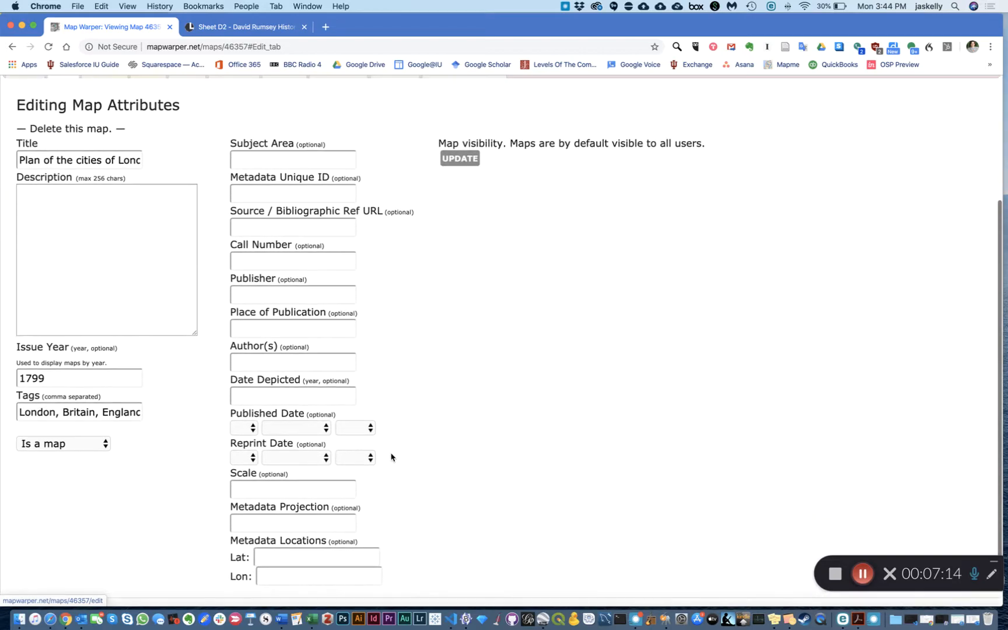
scroll(390, 456, up, 10)
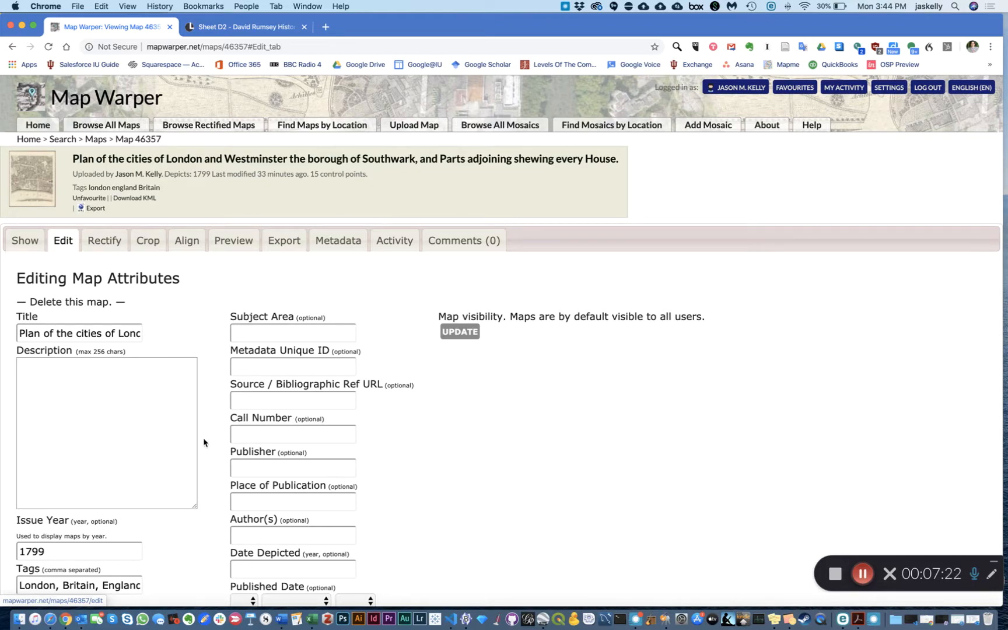
Open the London map for rectifying and examine the control points around St Paul's on both the historical and modern maps.
click(108, 243)
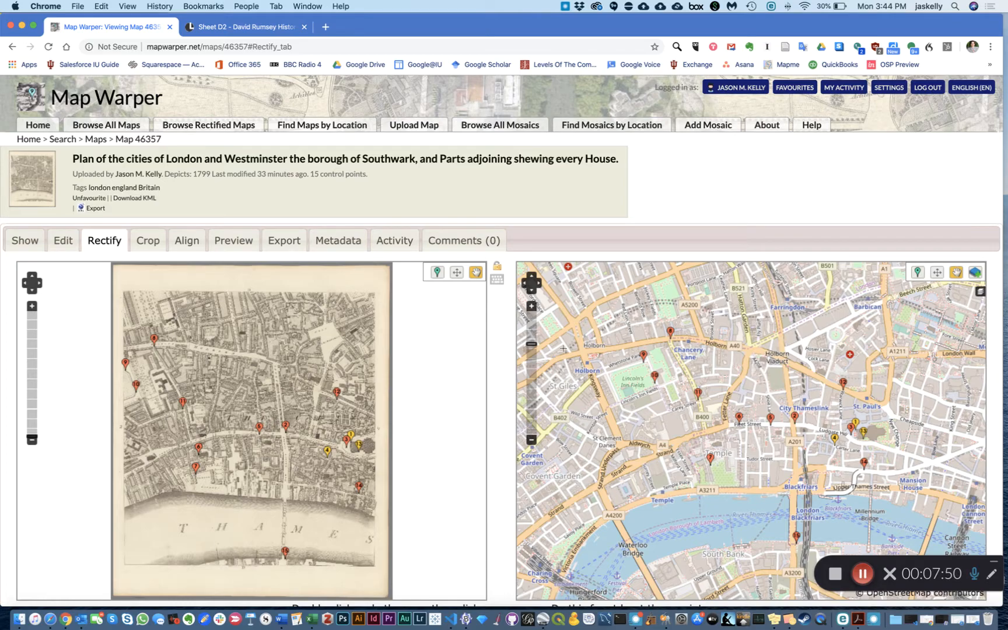
click(530, 306)
drag(709, 341, 568, 316)
drag(814, 409, 896, 358)
drag(755, 413, 785, 456)
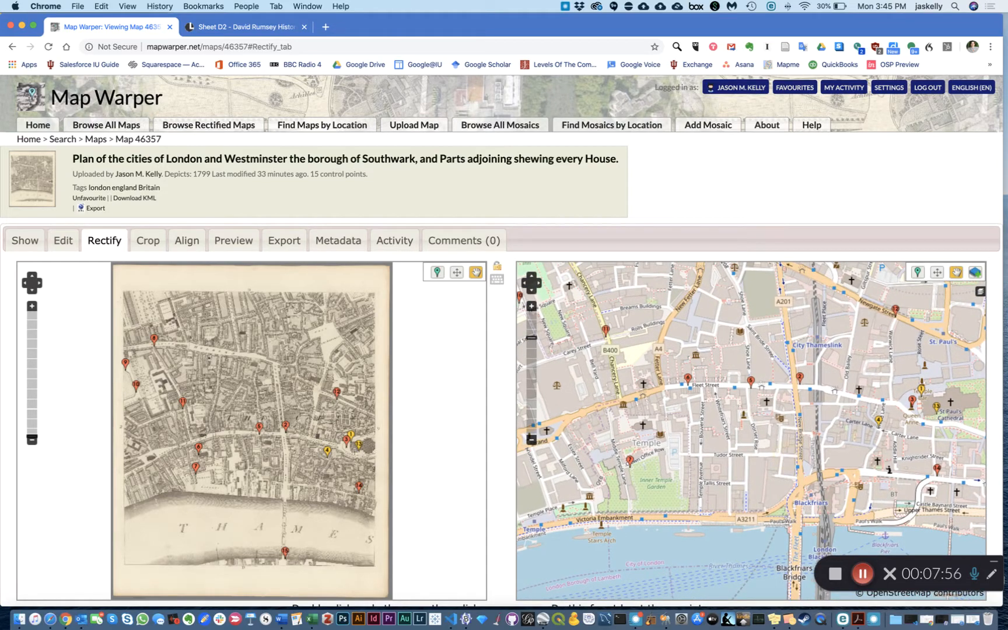
click(32, 306)
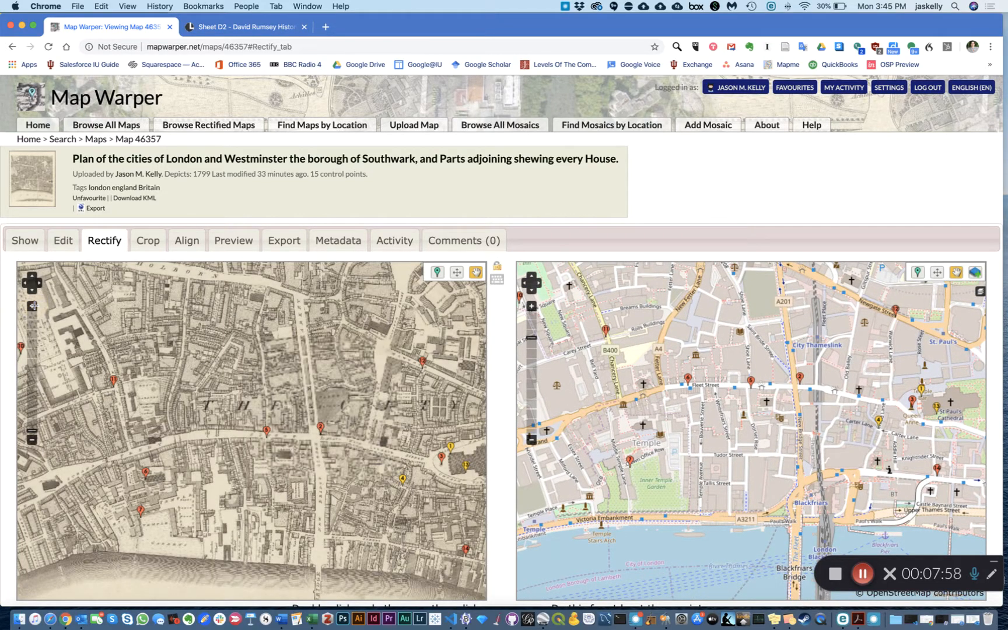
drag(305, 477, 105, 425)
click(32, 305)
drag(376, 461, 329, 471)
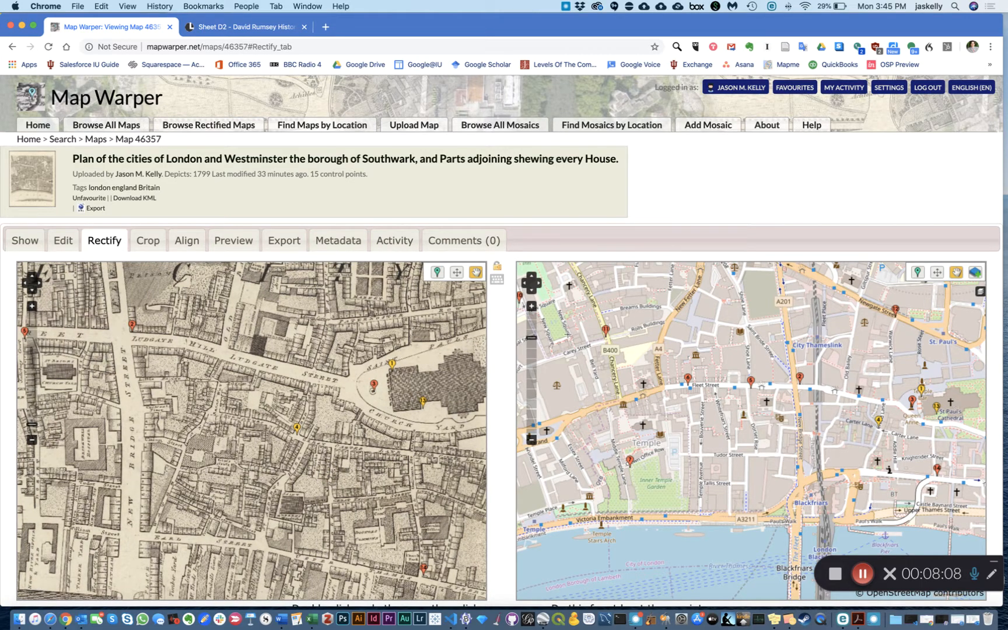
Compare the area from Fleet Street to St Paul's Cathedral on the historical and modern maps, closing in on the cathedral for matching landmarks.
click(531, 306)
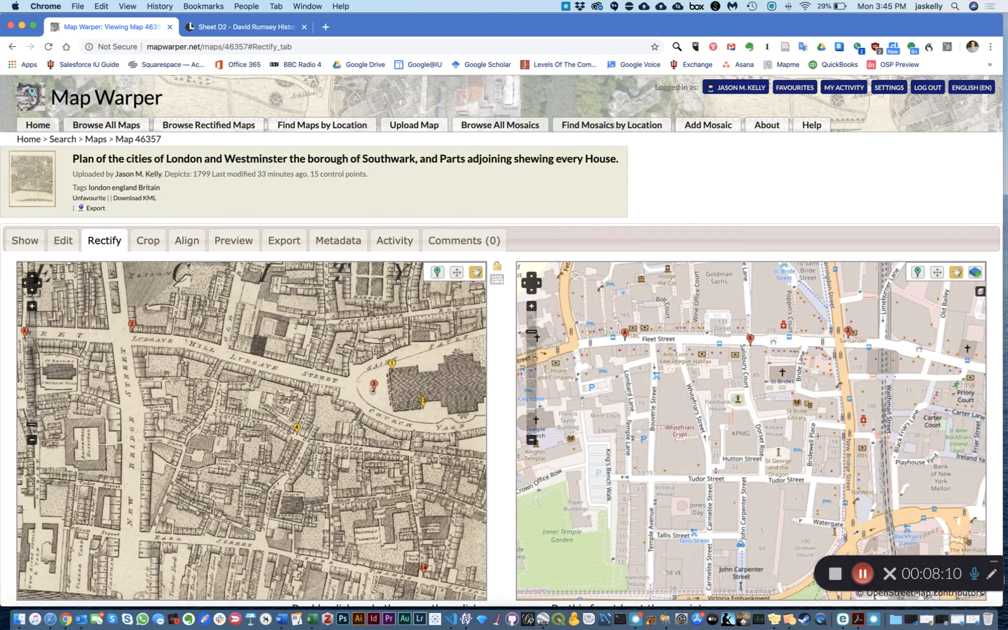
drag(914, 412, 713, 404)
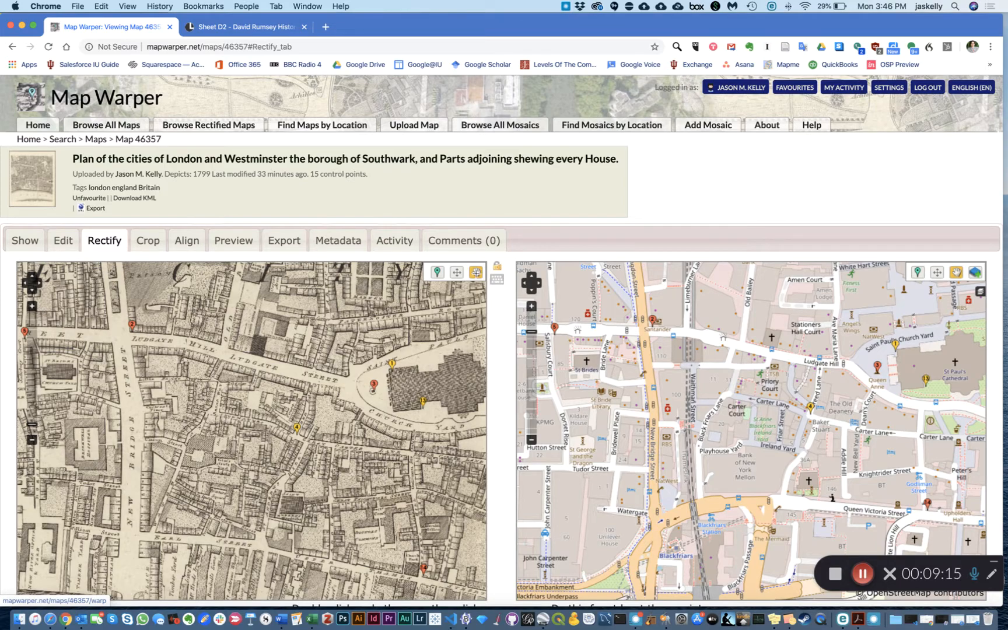
mouse_move(316, 513)
mouse_down()
mouse_move(249, 483)
mouse_move(321, 516)
mouse_move(311, 519)
mouse_up()
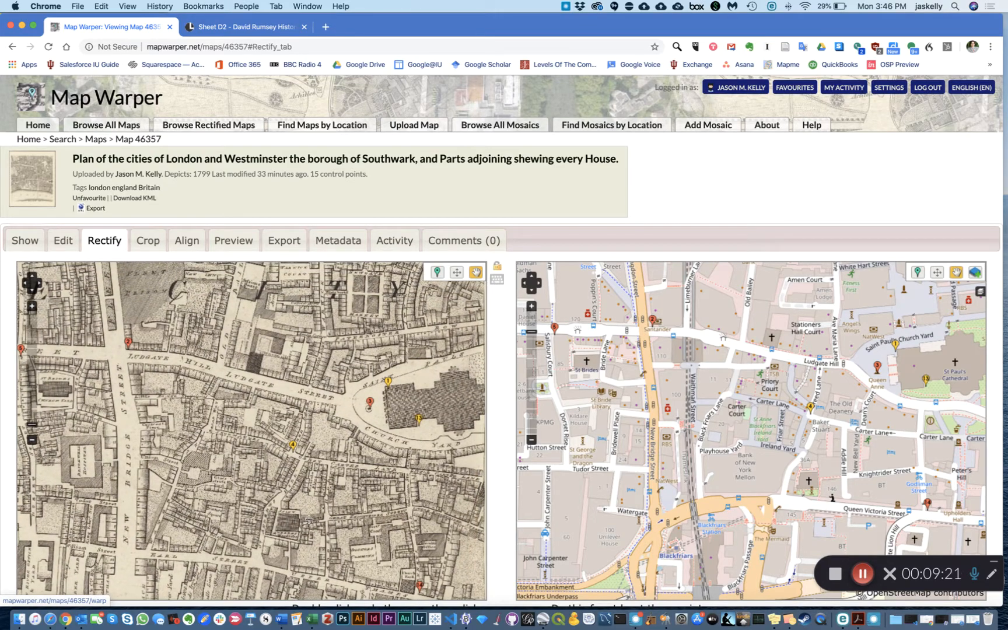
drag(848, 345, 794, 348)
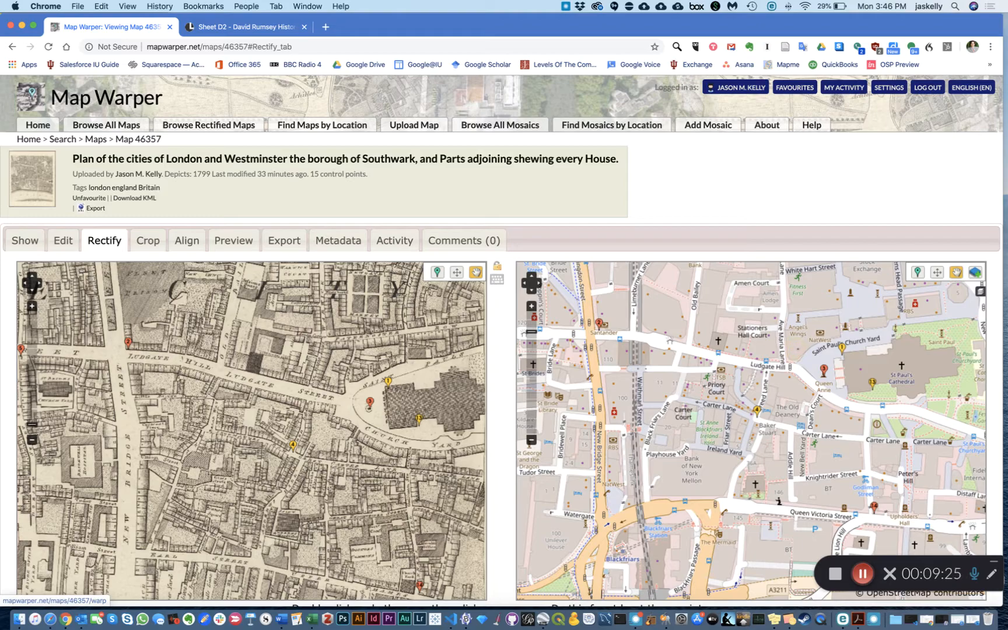
click(530, 306)
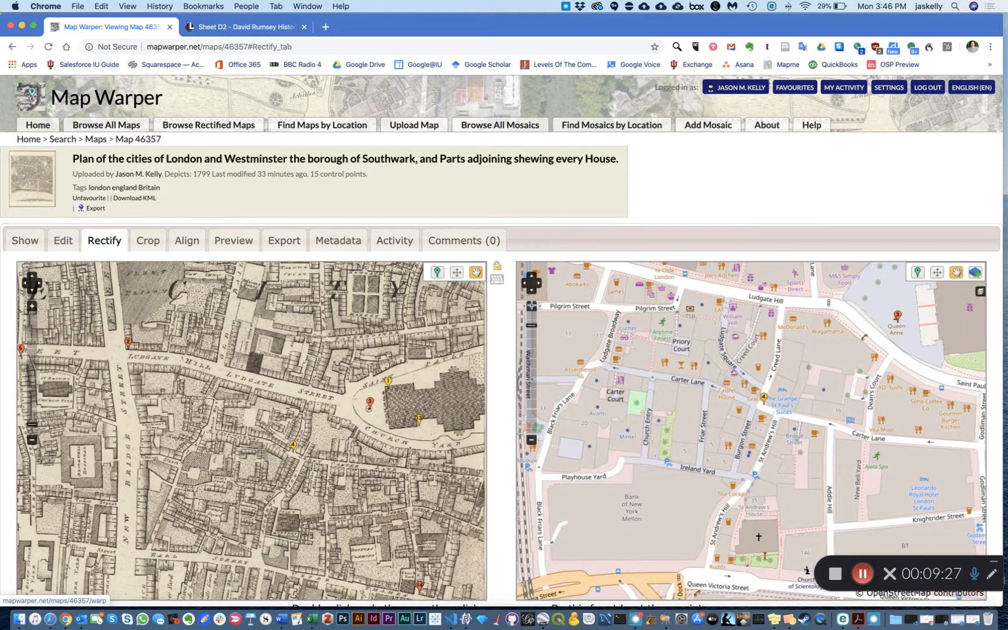
click(32, 306)
drag(330, 432, 112, 429)
drag(269, 393, 238, 405)
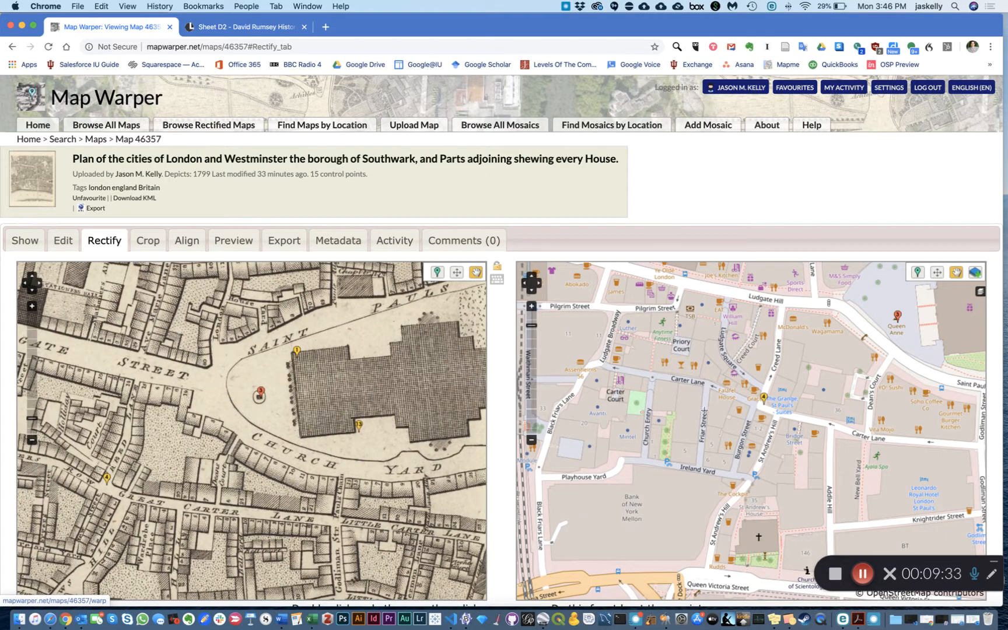
drag(859, 395, 698, 499)
drag(431, 430, 420, 447)
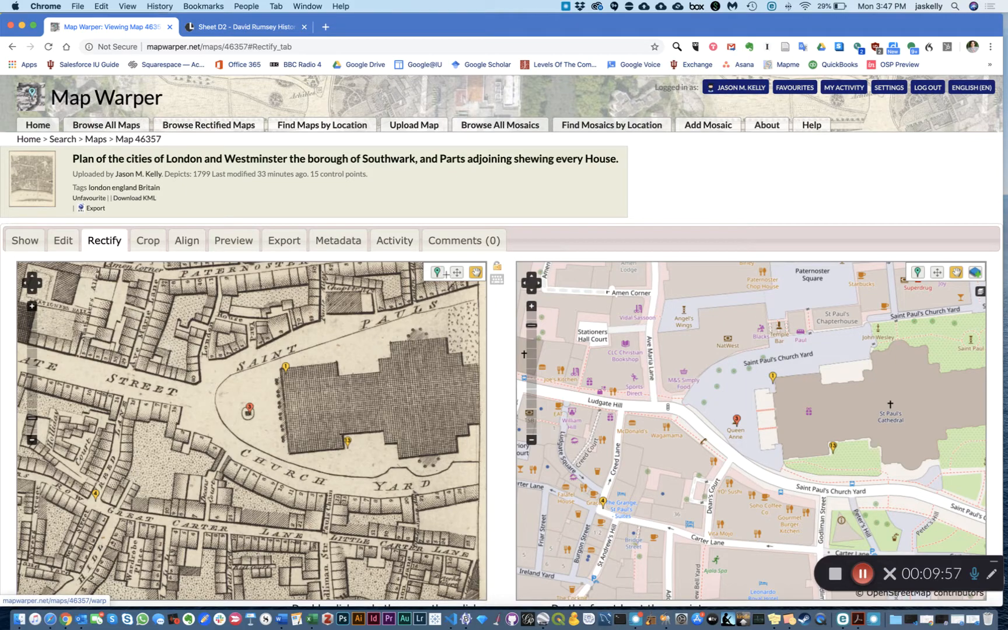
Add a control point at the north-west corner of St Paul's Cathedral's north transept on both maps.
click(436, 272)
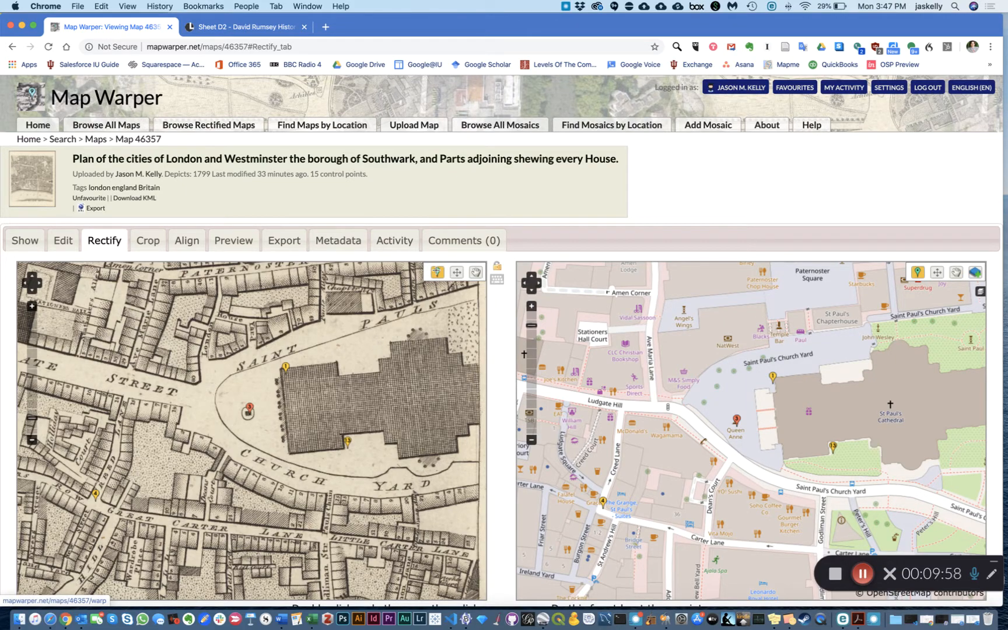
click(389, 340)
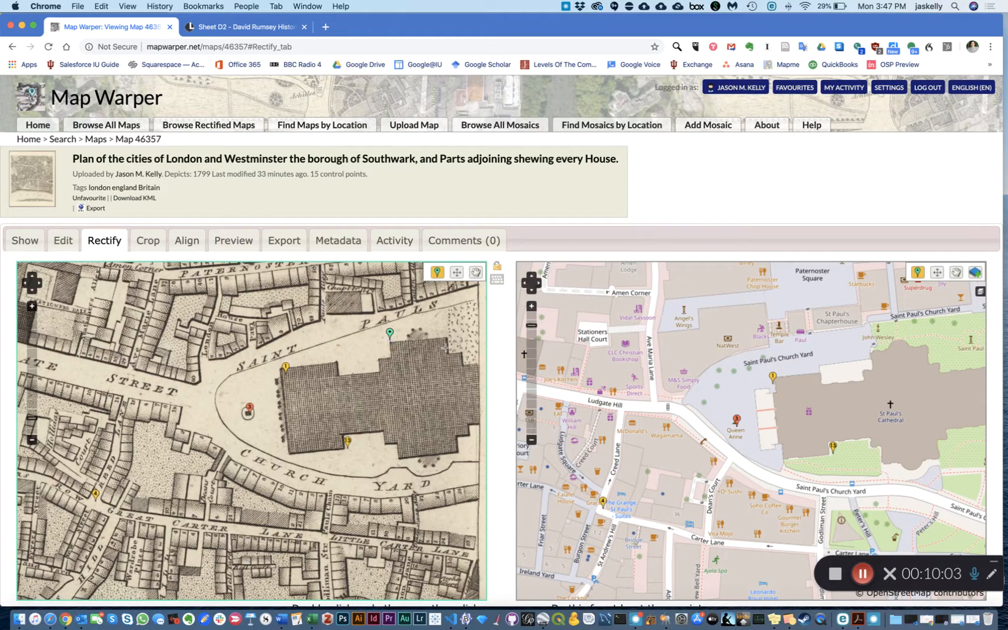
click(870, 349)
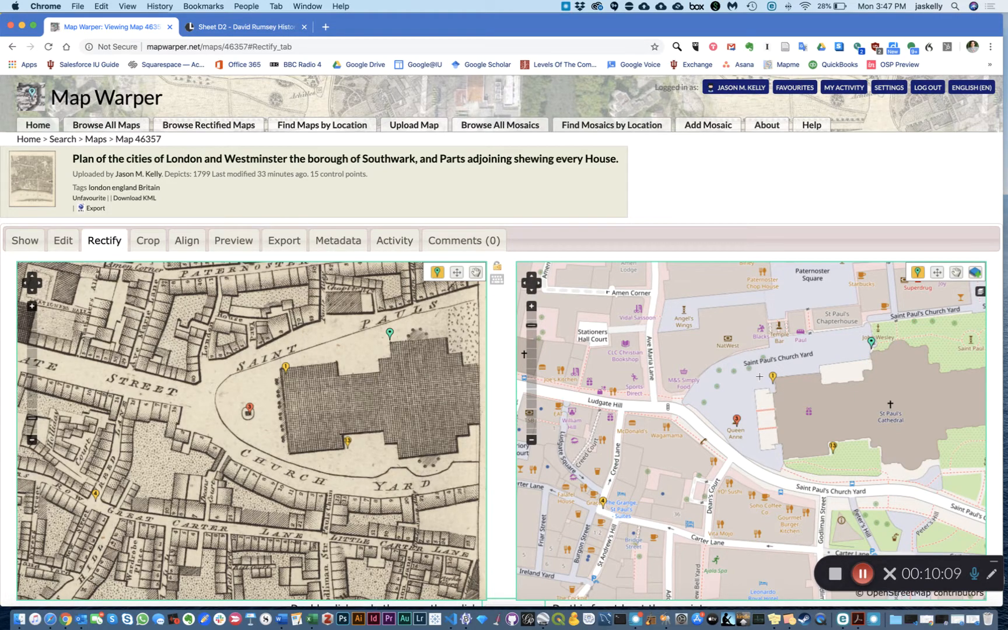
scroll(717, 186, down, 1)
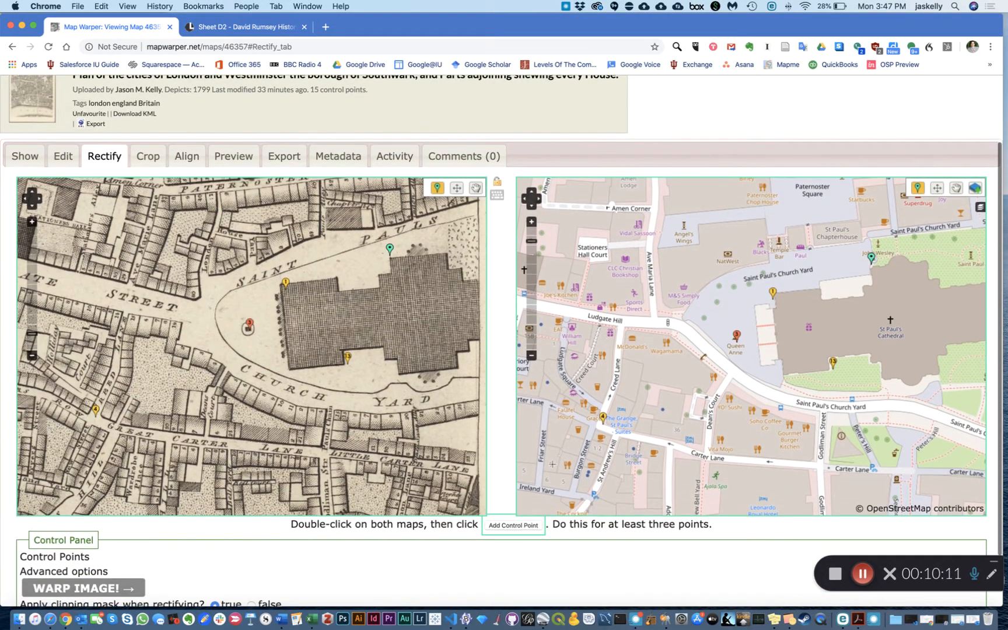
click(516, 525)
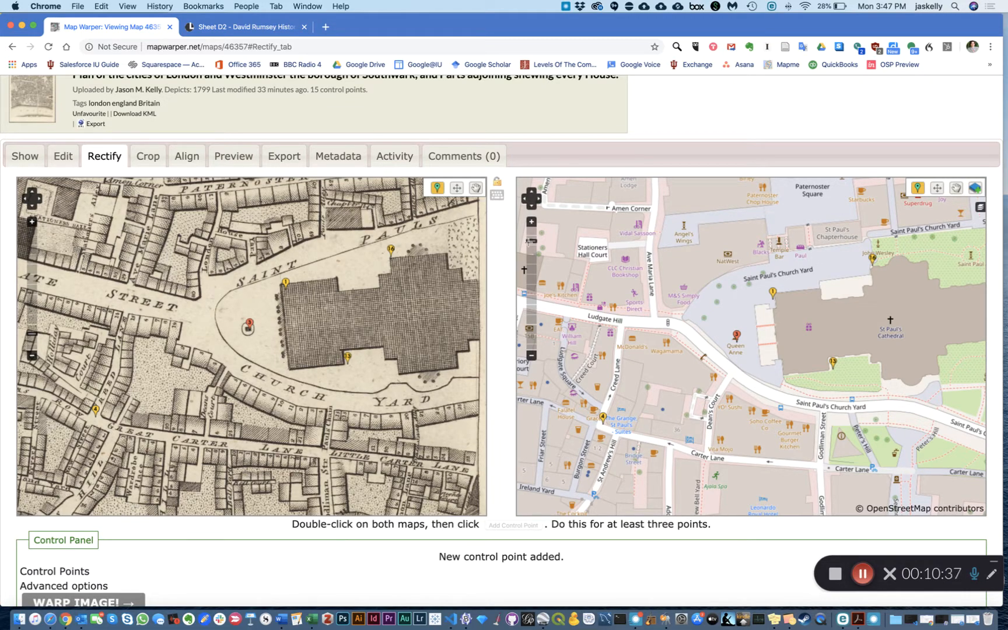
Add a control point at the south-east corner of the Chapter House, north of St Paul's Cathedral, on both maps.
double_click(860, 237)
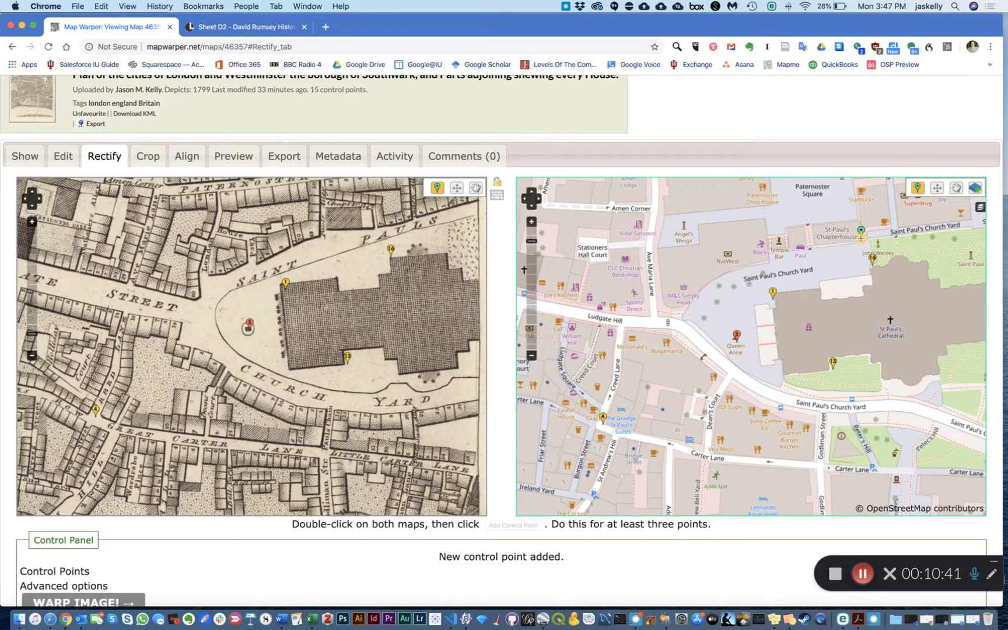
double_click(373, 224)
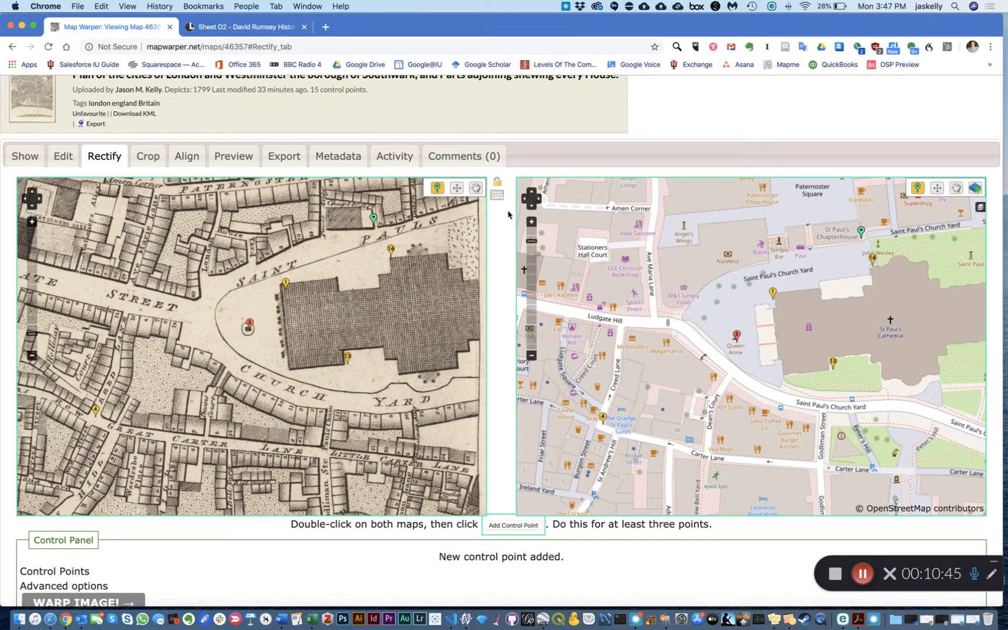
click(509, 526)
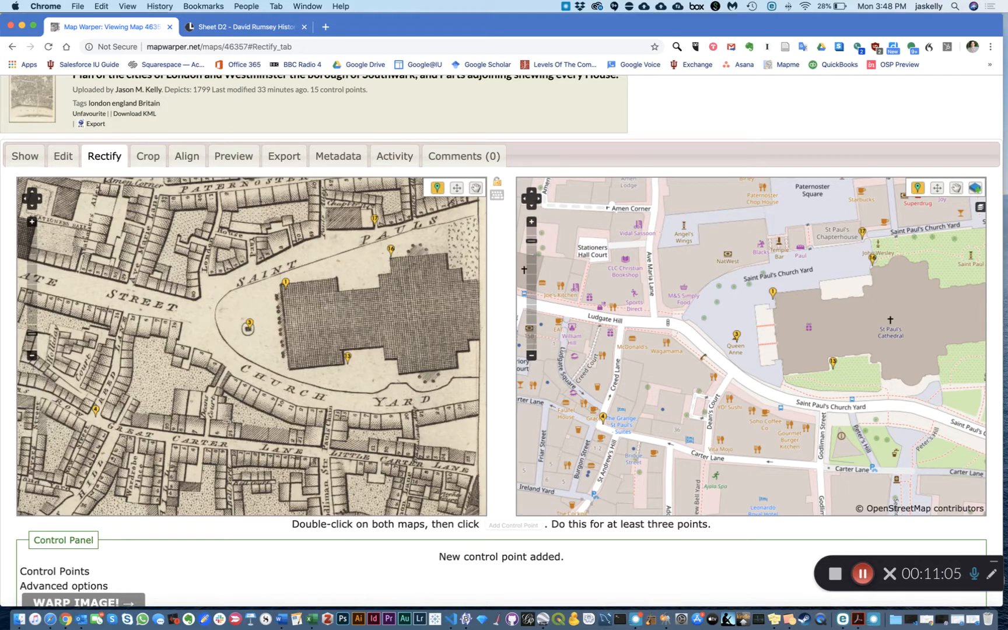
Add a control point where Carter Lane meets Godliman Street, south of St Paul's, on both maps.
click(476, 188)
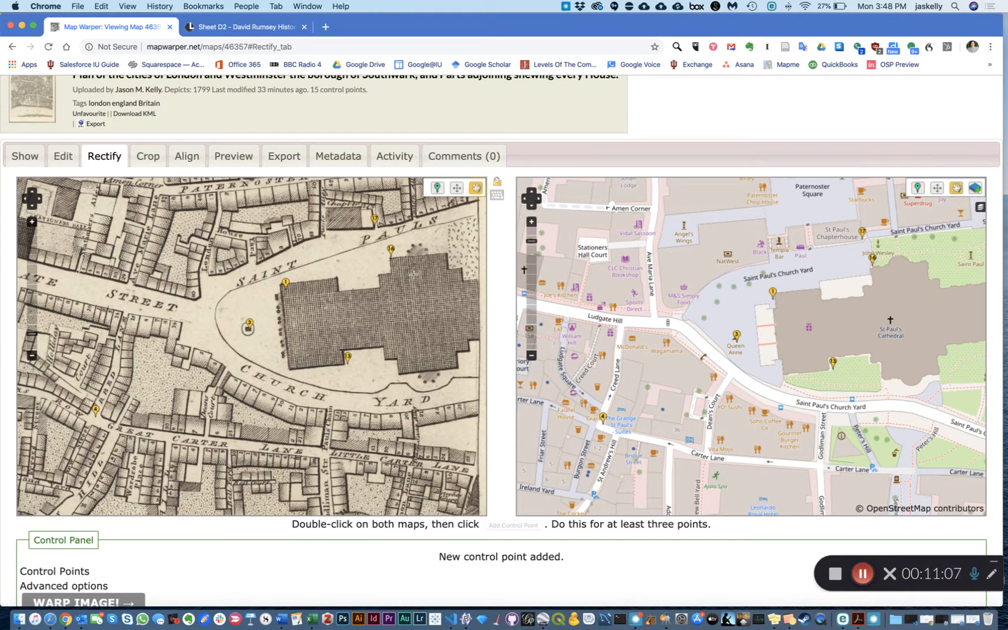
drag(349, 436, 356, 358)
drag(706, 461, 692, 416)
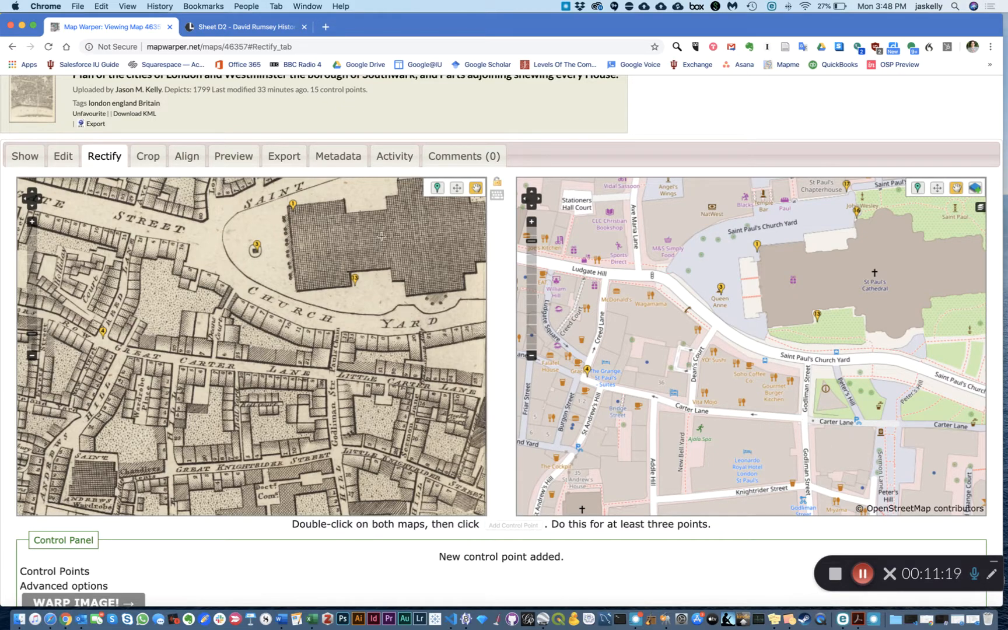
click(436, 188)
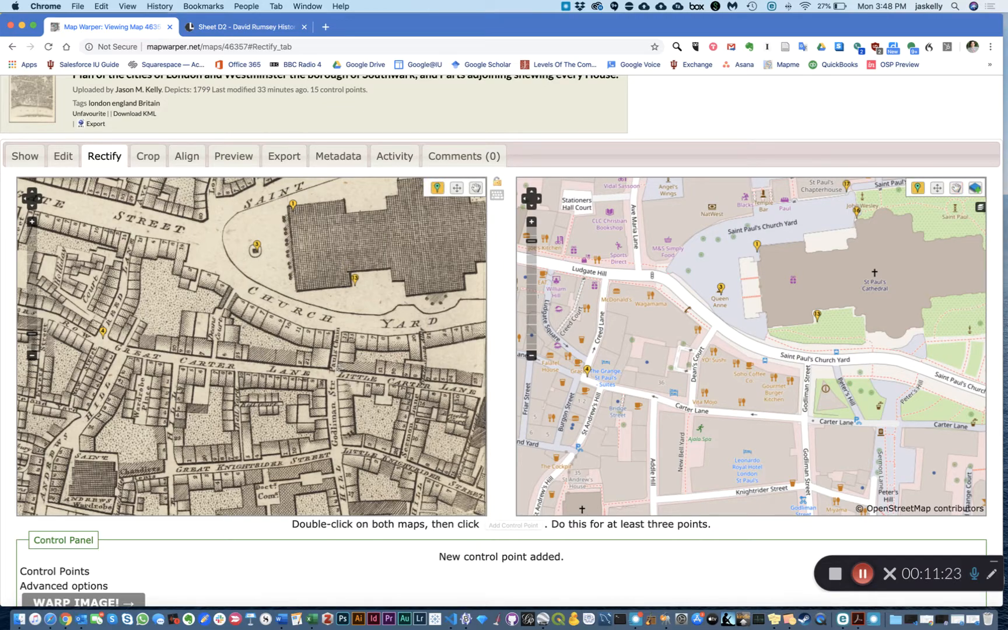
click(338, 366)
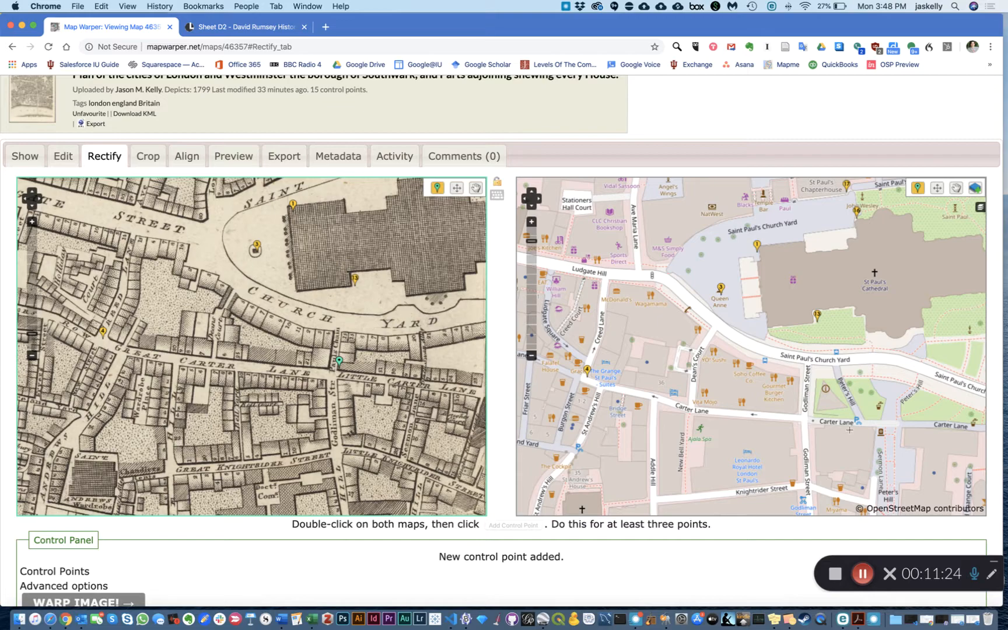
click(808, 416)
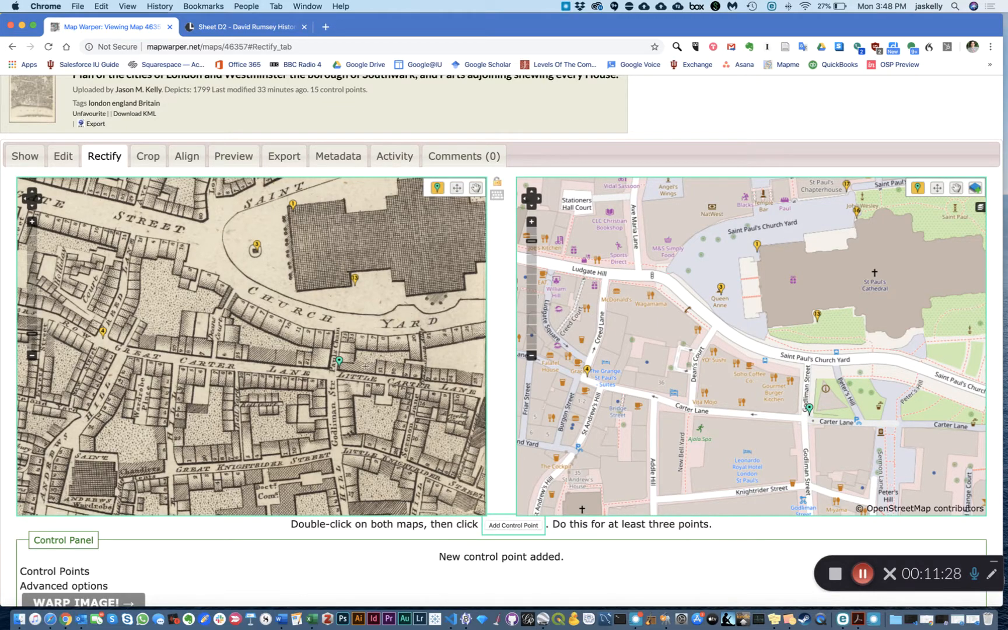
key(Return)
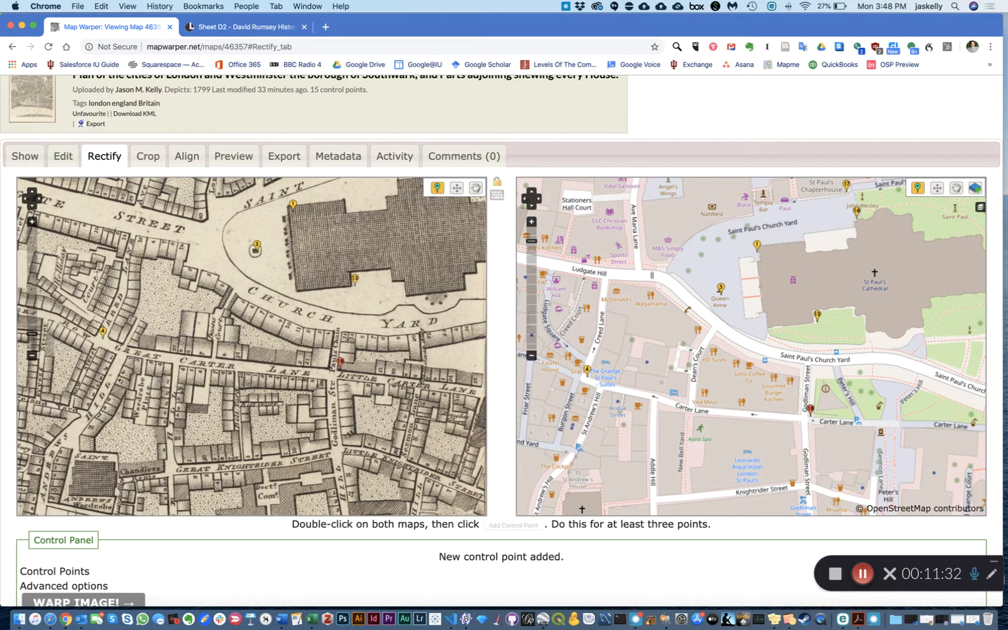
Add a control point at the junction of Knightrider Street and Godliman Street on both maps.
click(476, 188)
drag(378, 380, 379, 291)
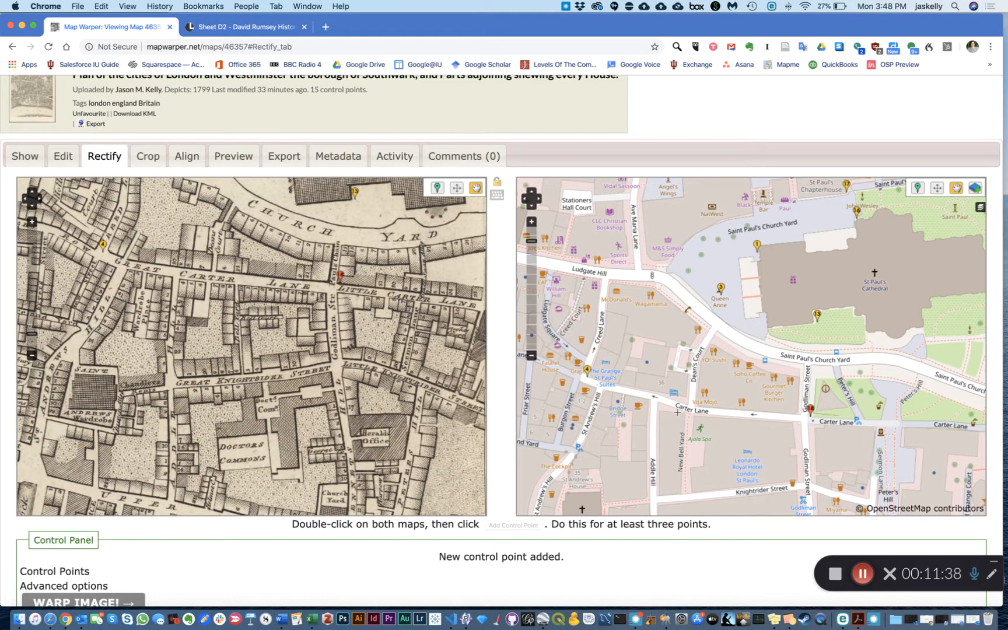
drag(799, 462, 741, 354)
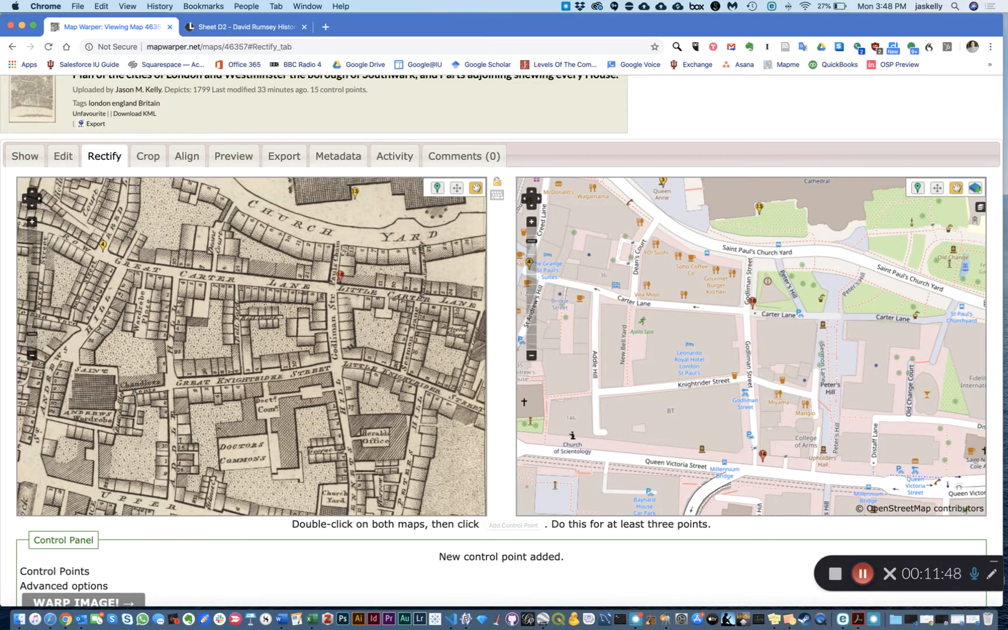
click(437, 187)
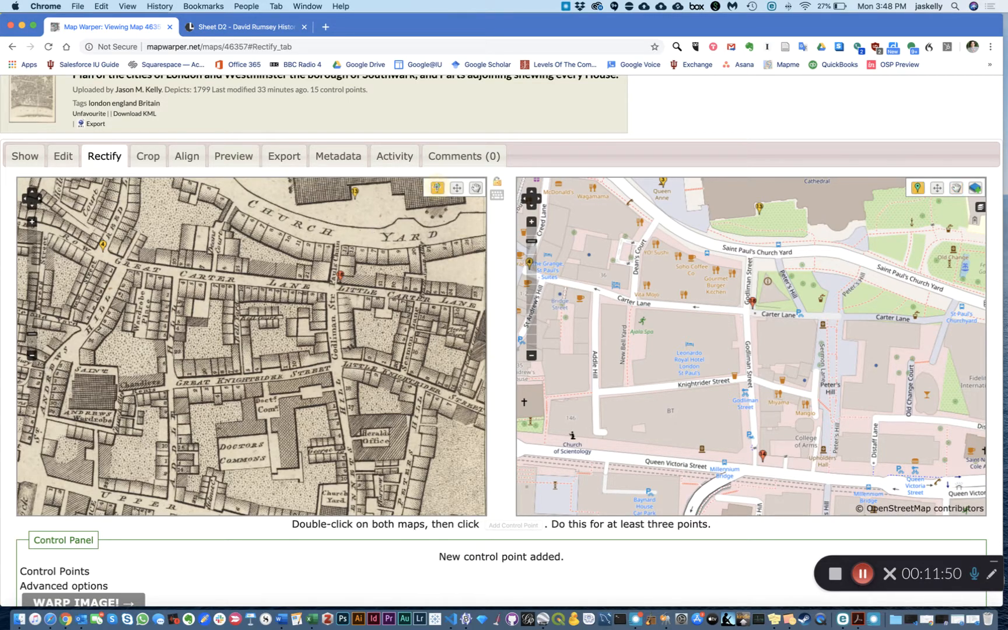
click(330, 369)
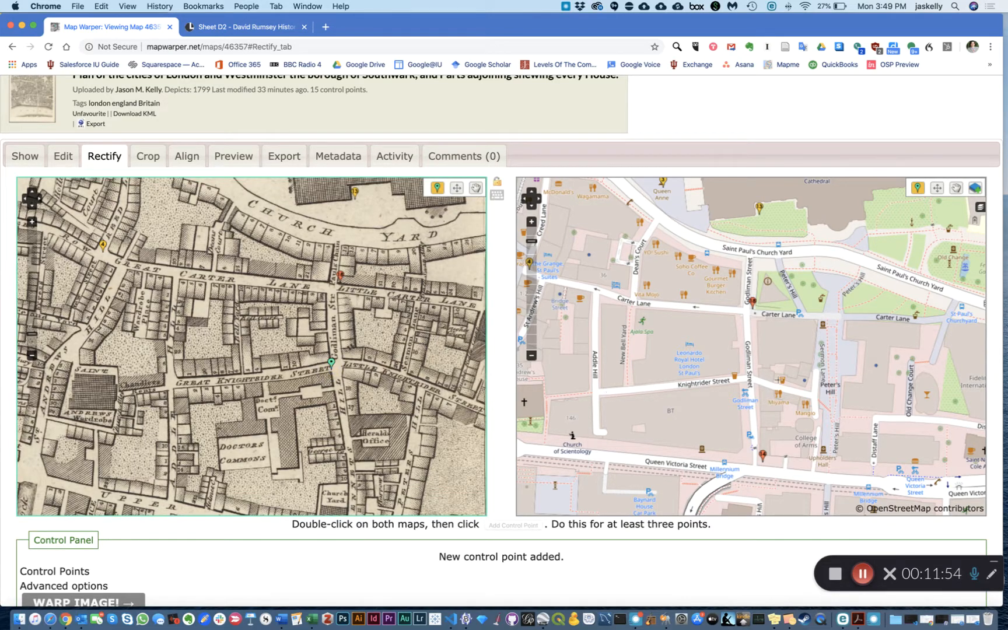
click(748, 376)
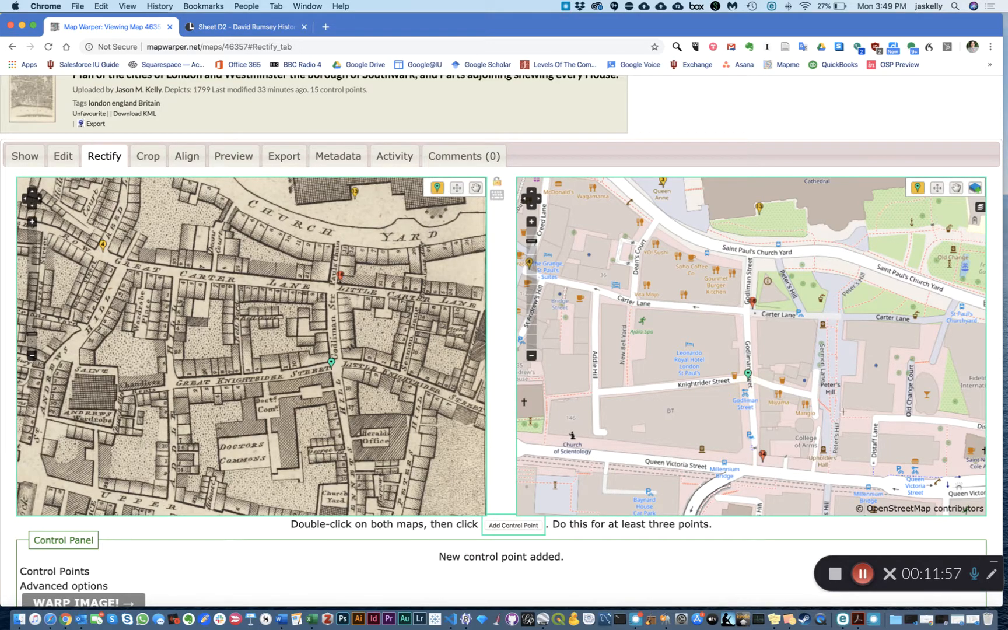
click(516, 525)
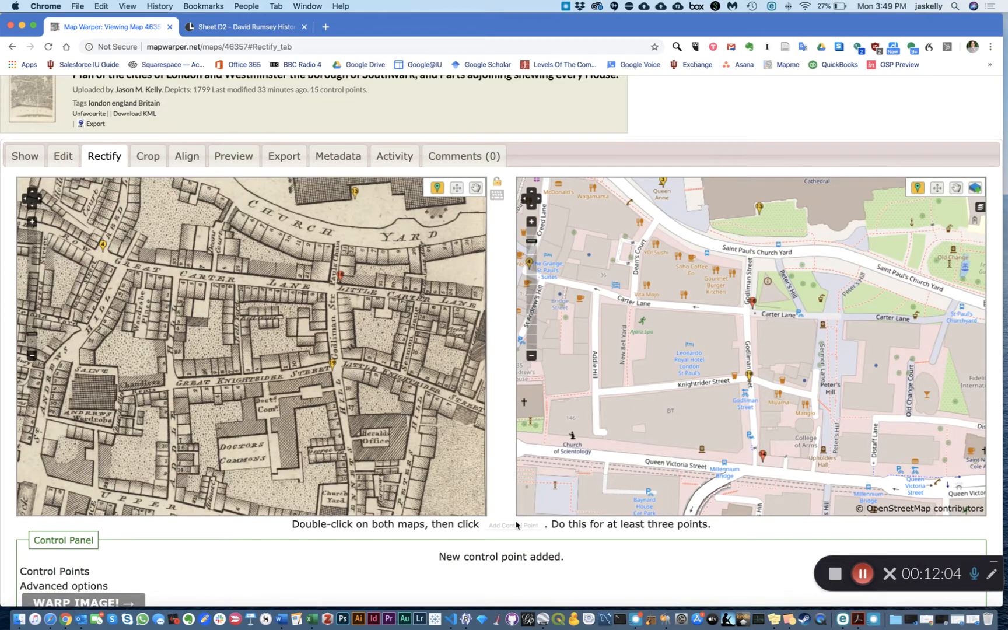
Compare both maps along Upper Thames Street and around Puddle Dock to look for another matching location.
click(476, 188)
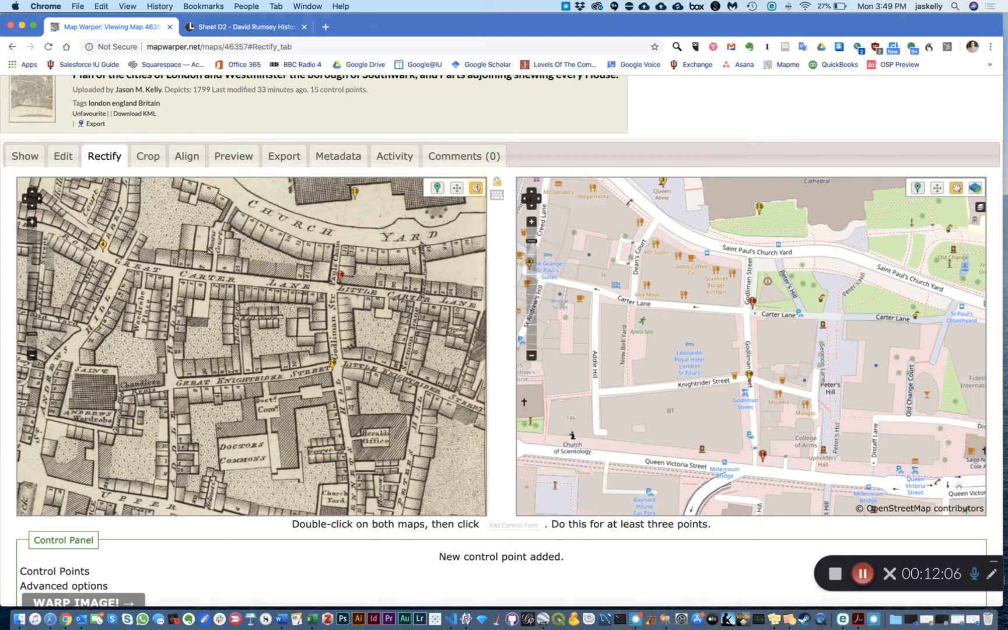
drag(427, 361, 436, 274)
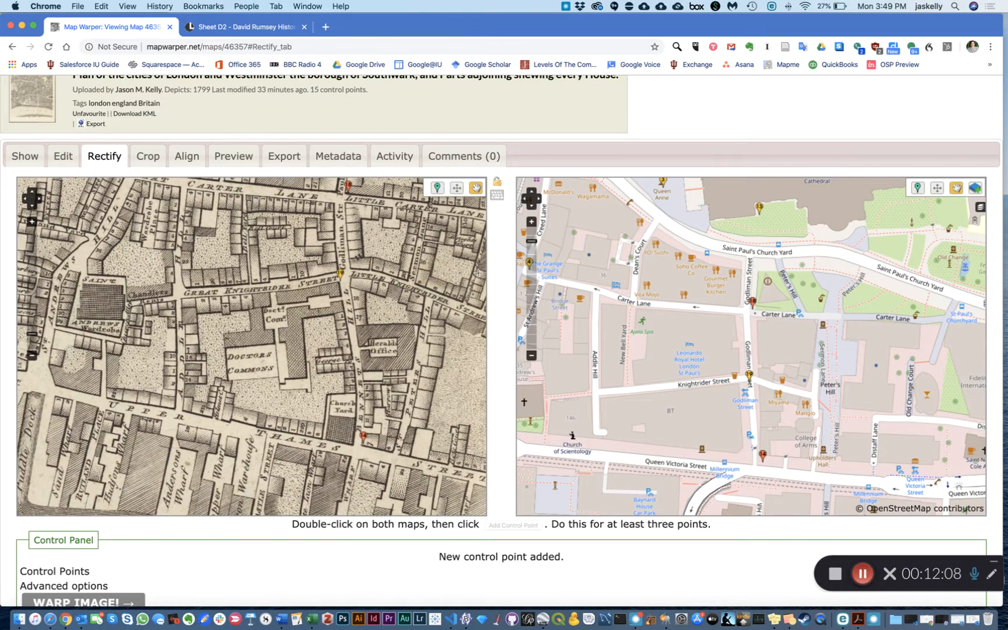
drag(799, 444, 793, 387)
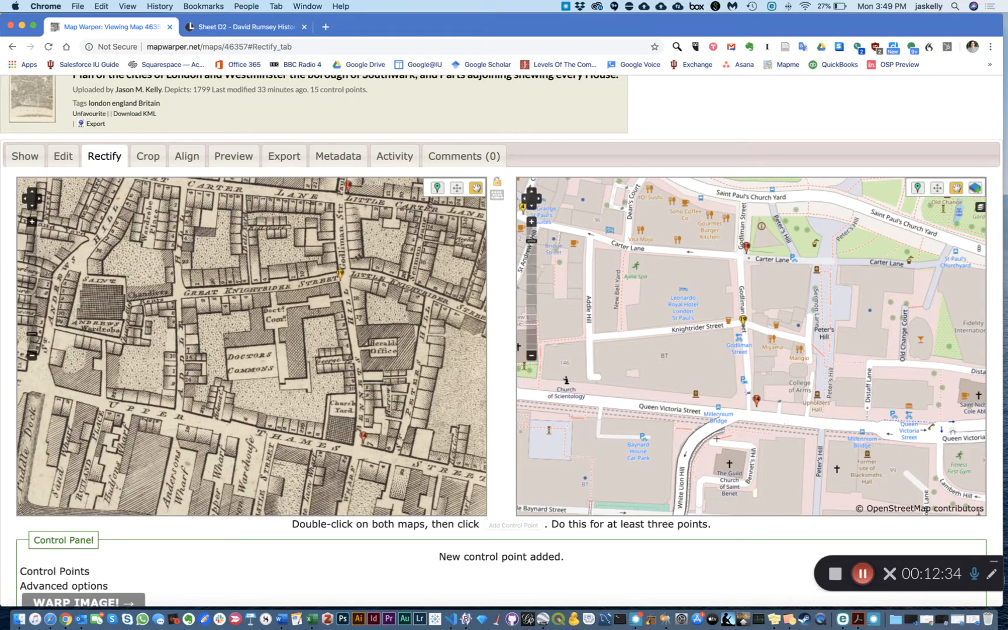
drag(711, 457, 698, 365)
drag(343, 486, 350, 386)
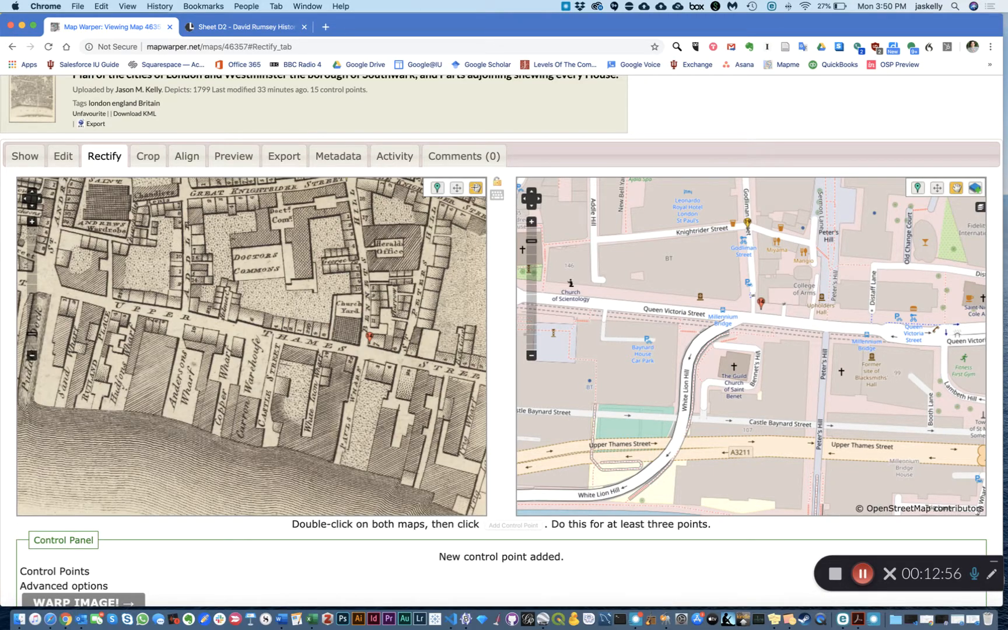
drag(711, 294, 885, 273)
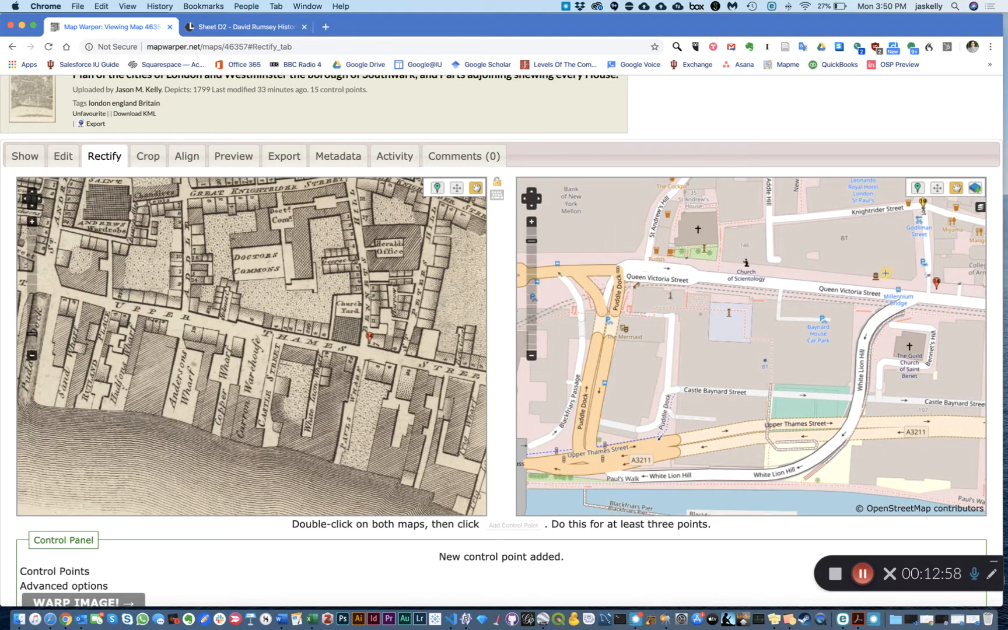
drag(649, 309, 763, 300)
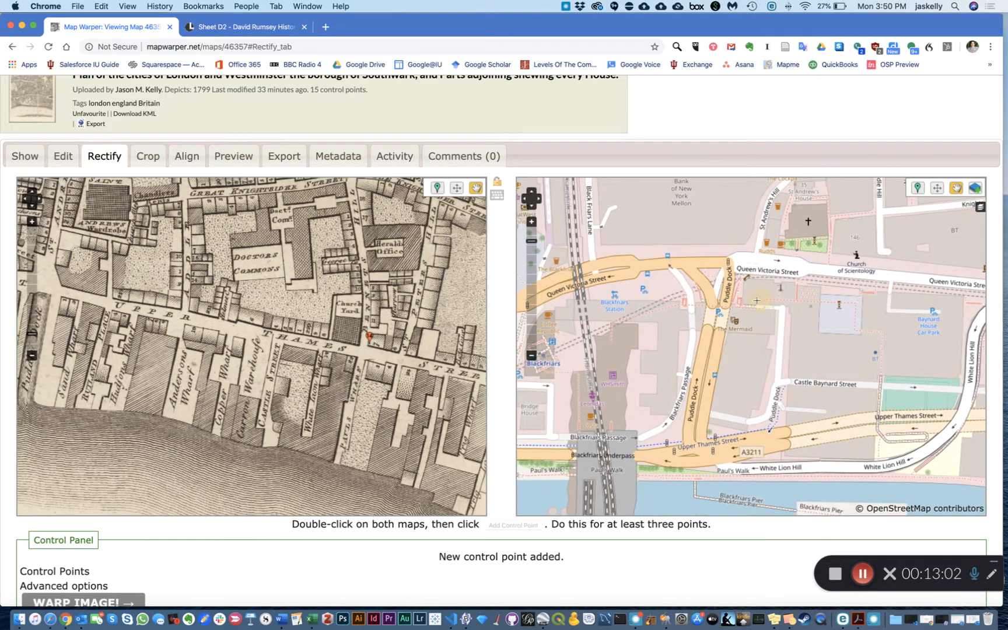
drag(251, 375, 398, 394)
drag(207, 325, 103, 305)
drag(275, 306, 467, 356)
drag(300, 350, 209, 444)
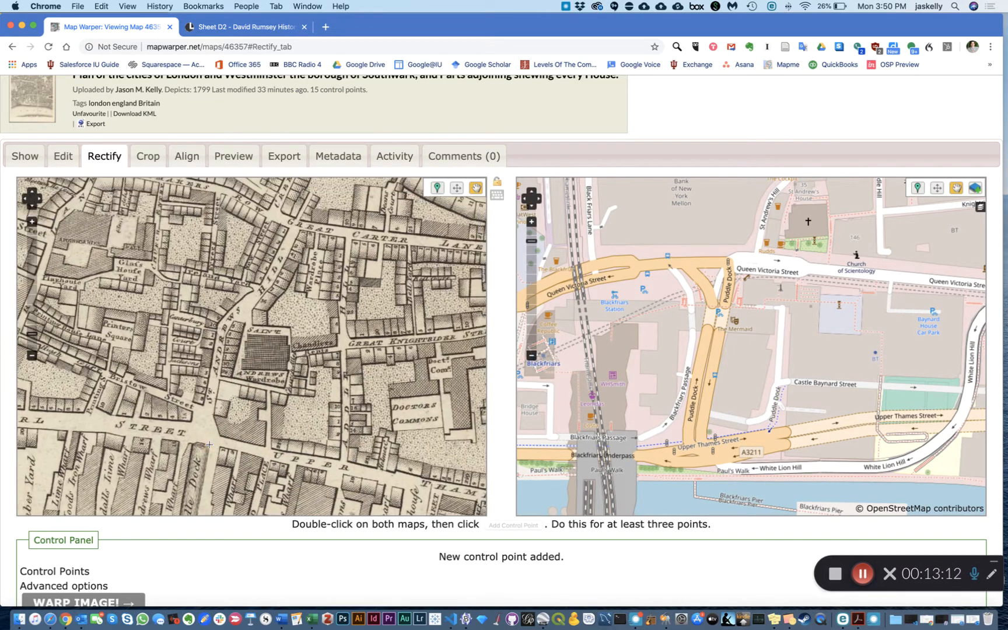
Add a control point at the east end of Pilgrim Street, just south of Ludgate Hill, on both maps.
drag(356, 301, 252, 341)
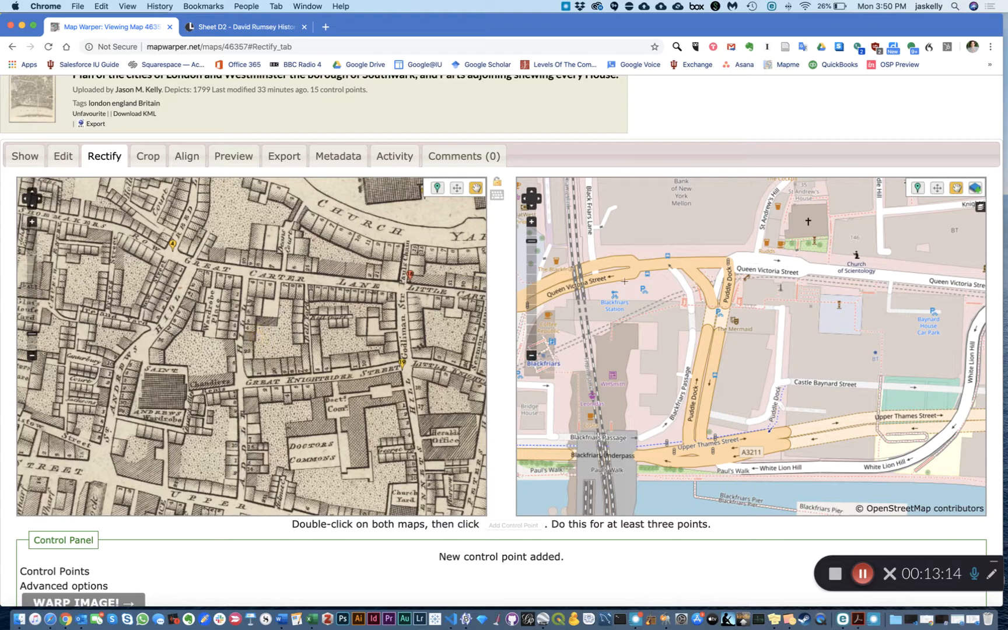
drag(379, 274, 398, 397)
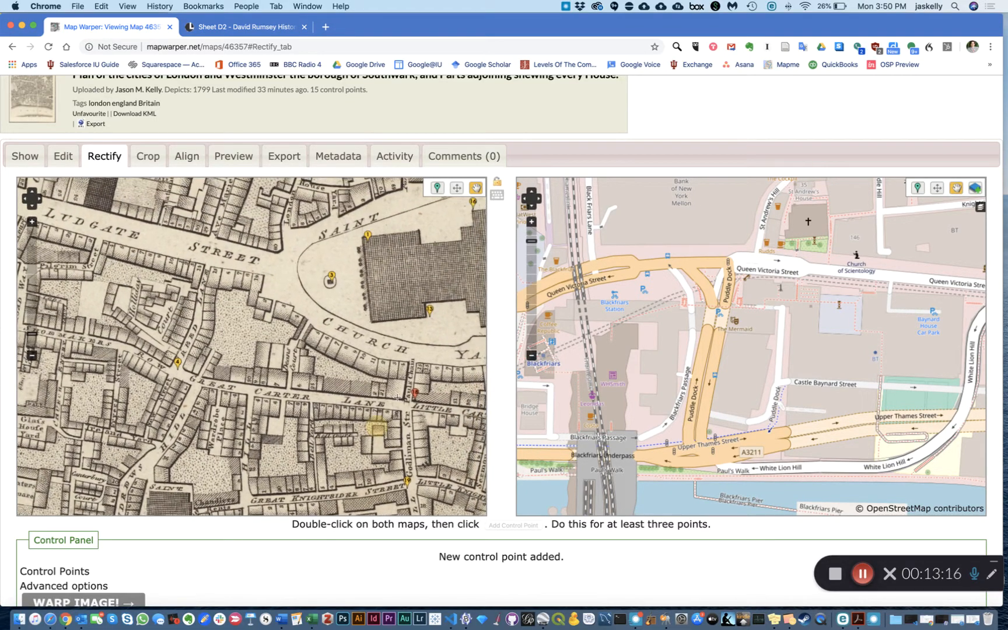
drag(795, 271, 625, 464)
drag(700, 283, 704, 395)
drag(636, 309, 723, 322)
drag(287, 362, 303, 367)
drag(217, 354, 270, 360)
drag(218, 329, 281, 358)
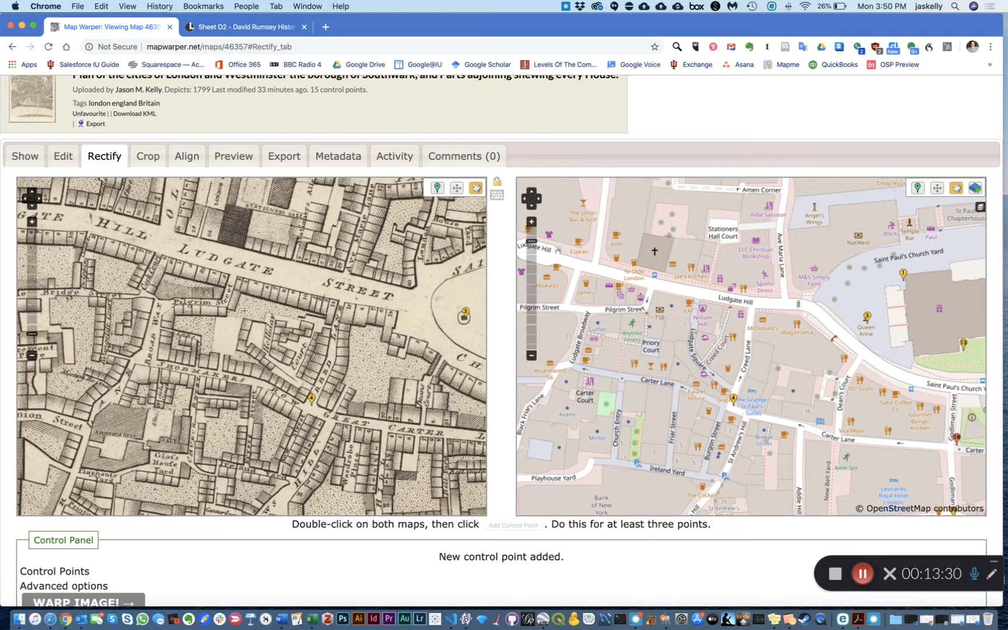
click(437, 187)
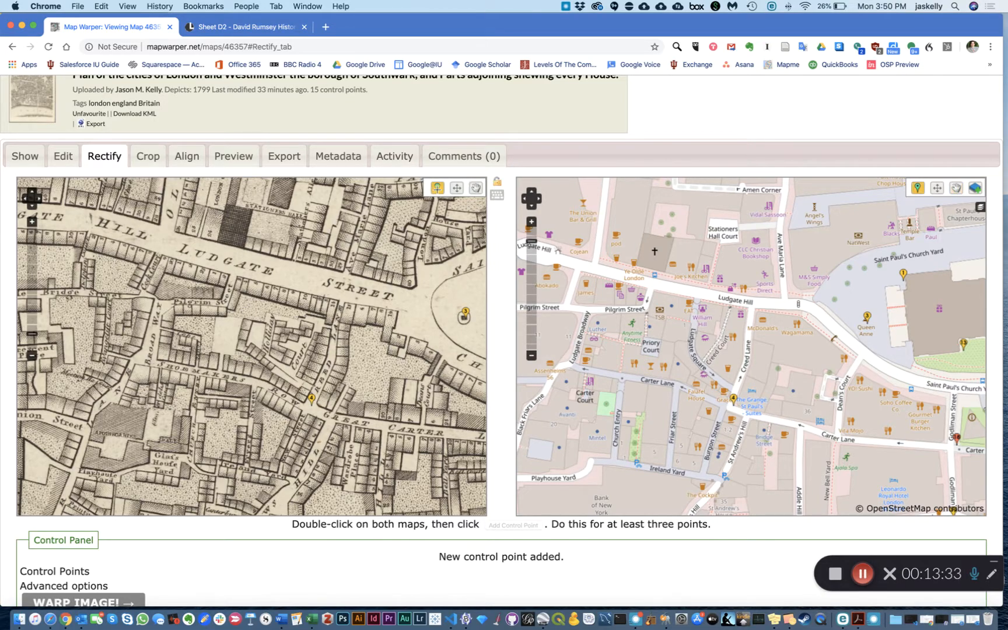
click(227, 304)
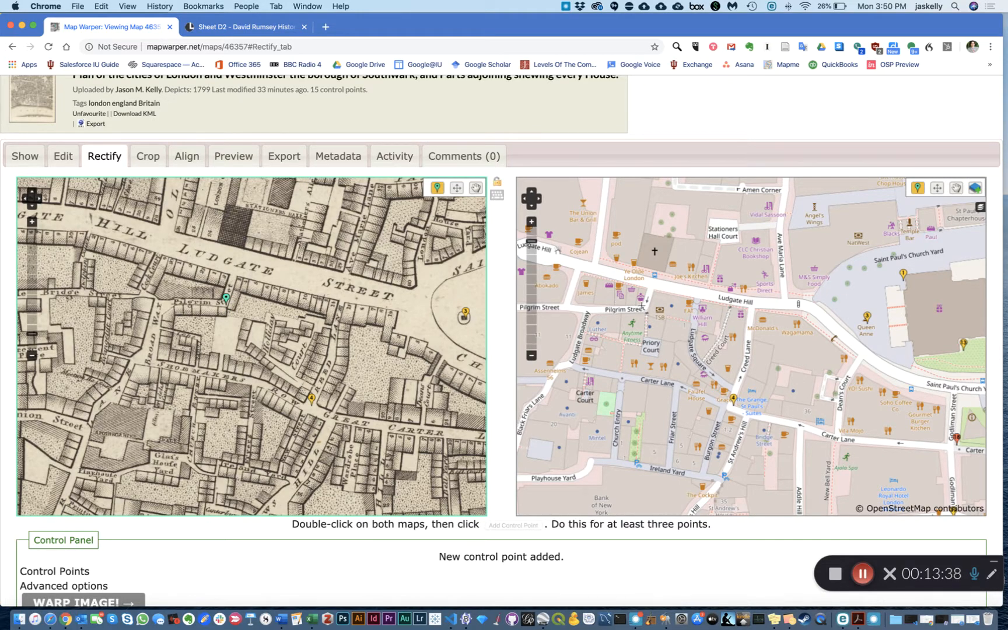
click(641, 304)
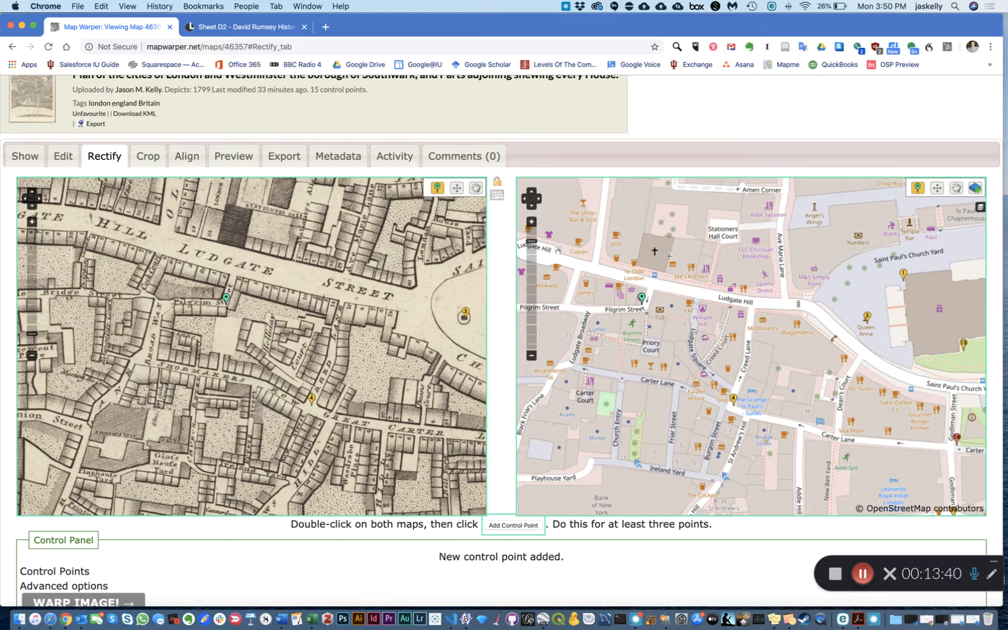
key(Return)
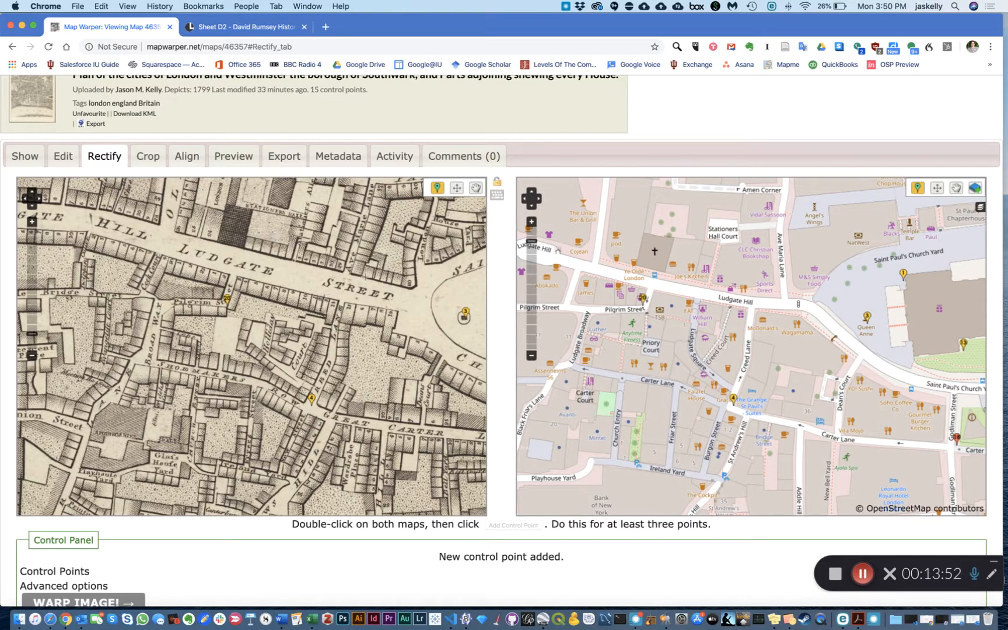
Examine the spread of control points across the wider area of both maps, up to Holborn and Smithfield.
click(531, 355)
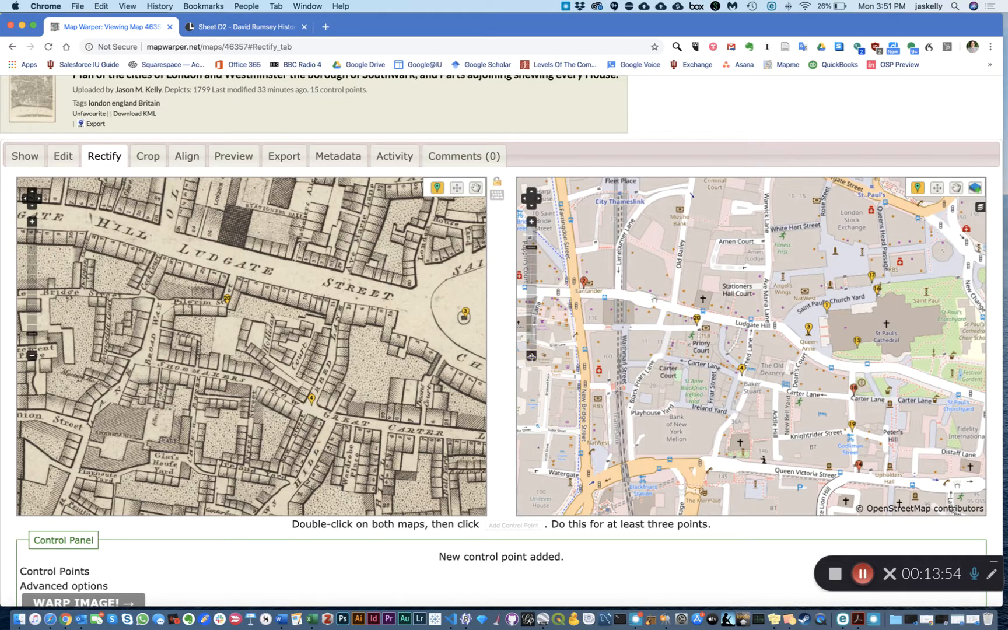
click(531, 355)
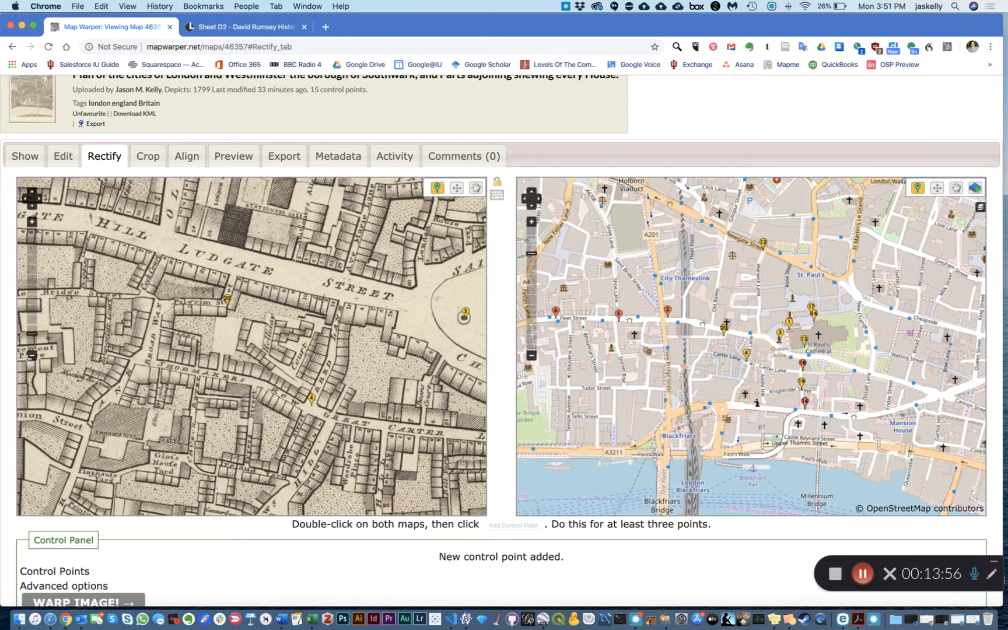
click(32, 354)
click(32, 354)
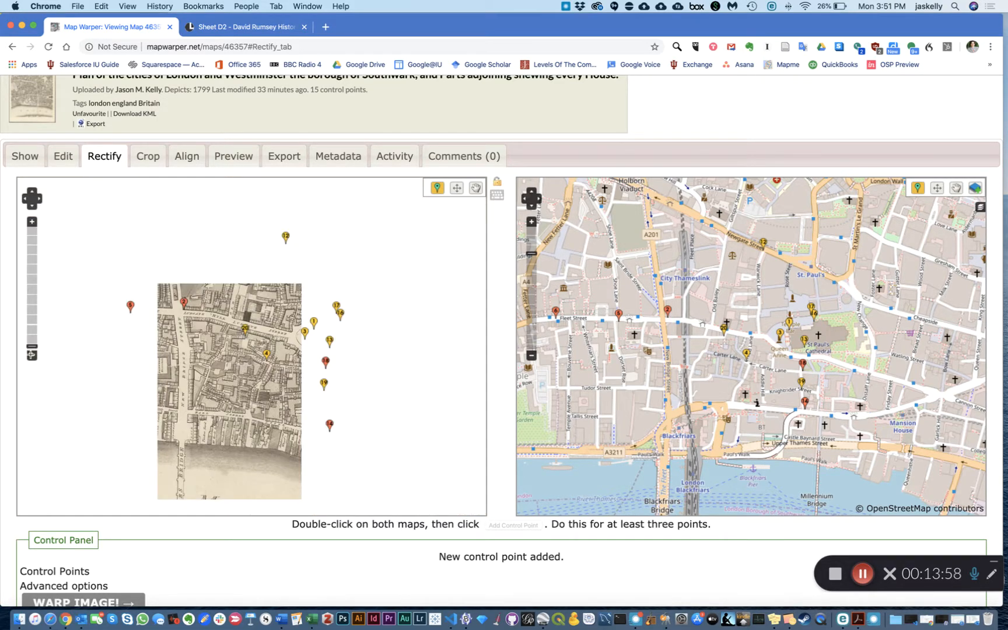
double_click(254, 349)
drag(253, 348, 247, 261)
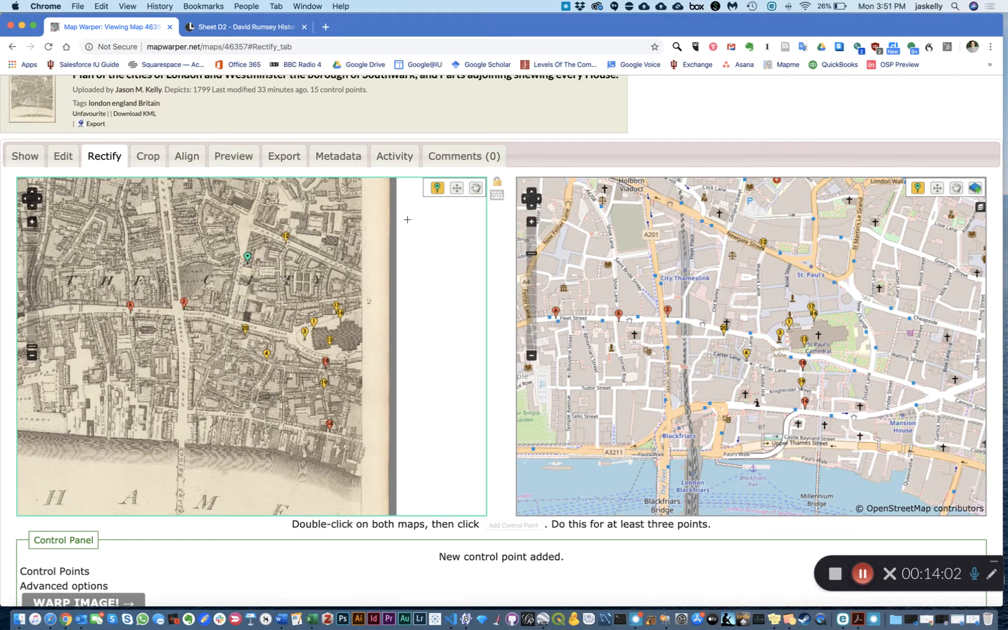
click(456, 188)
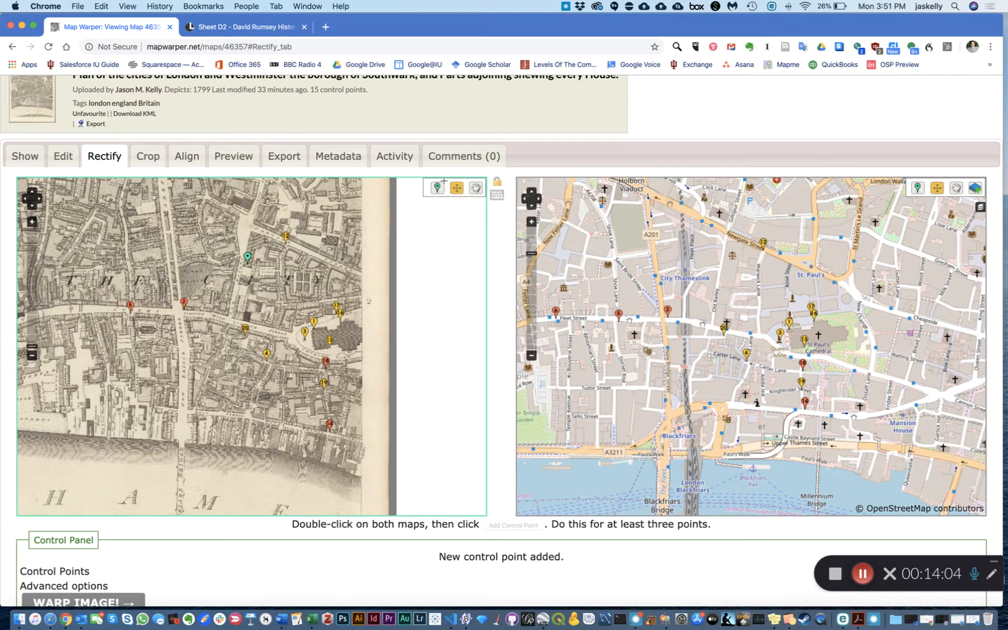
click(437, 187)
click(475, 187)
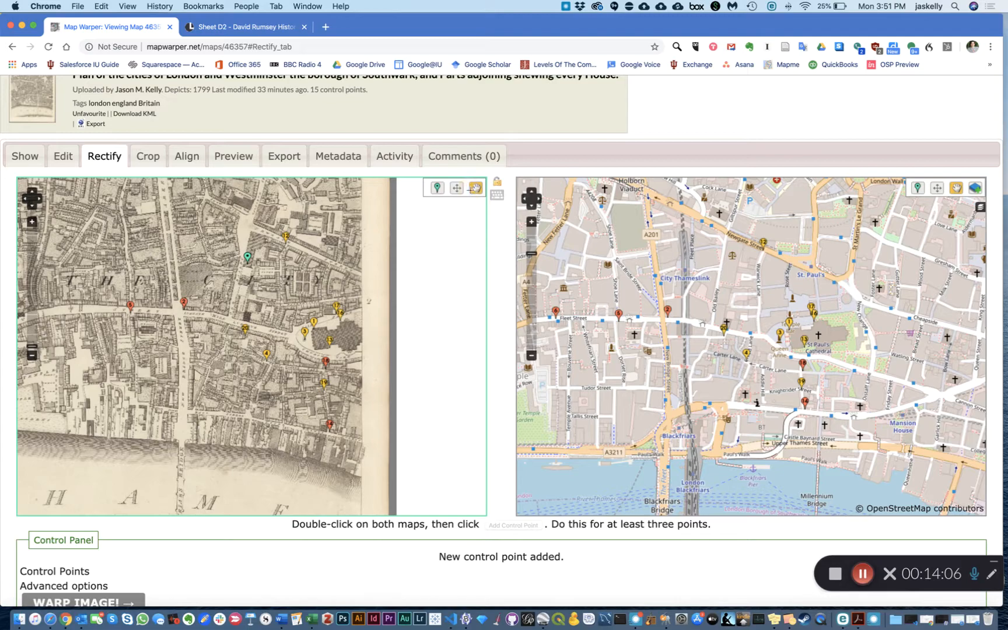
drag(224, 254, 233, 383)
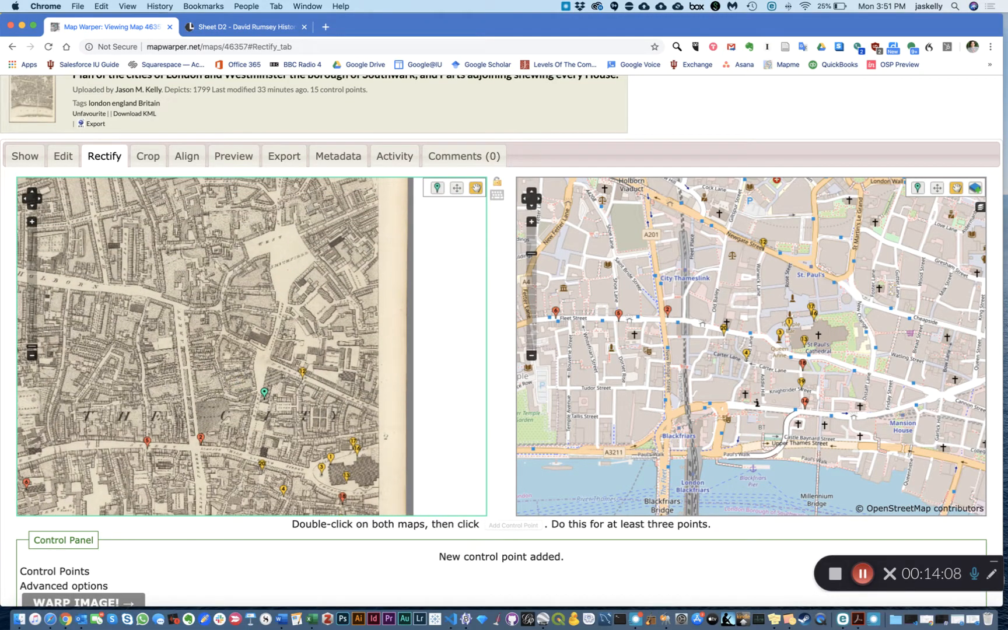
drag(832, 283, 718, 375)
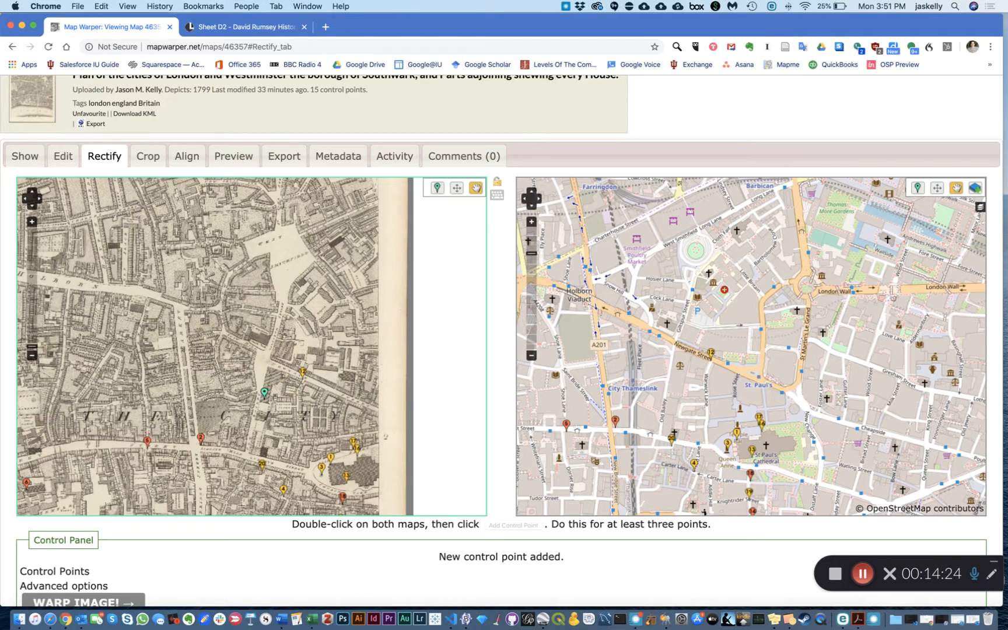
Warp the image with the added control points and inspect the full warped overlay on the modern map.
scroll(262, 580, down, 3)
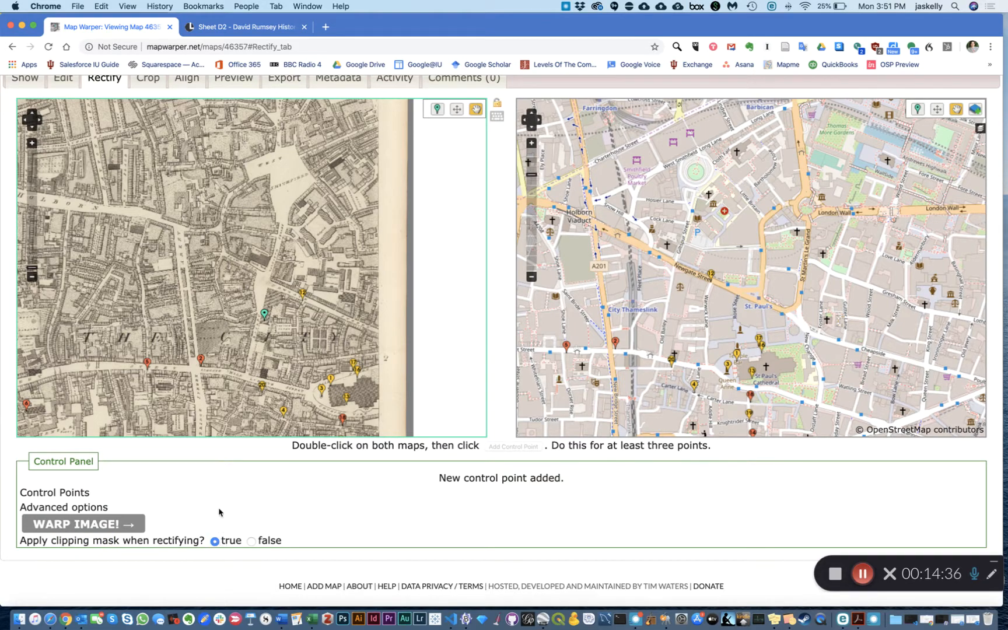
click(92, 528)
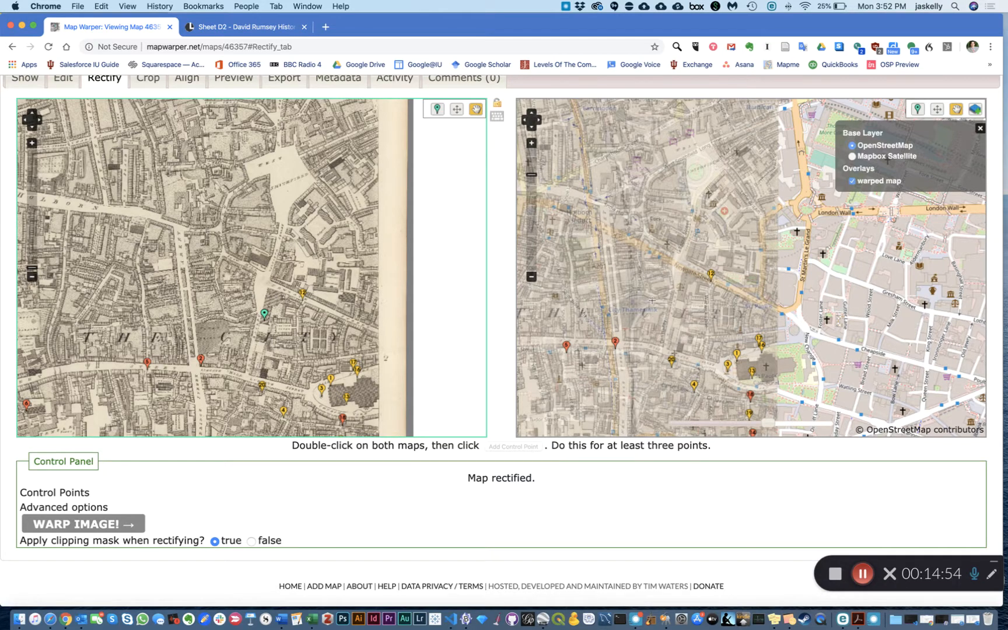
click(532, 276)
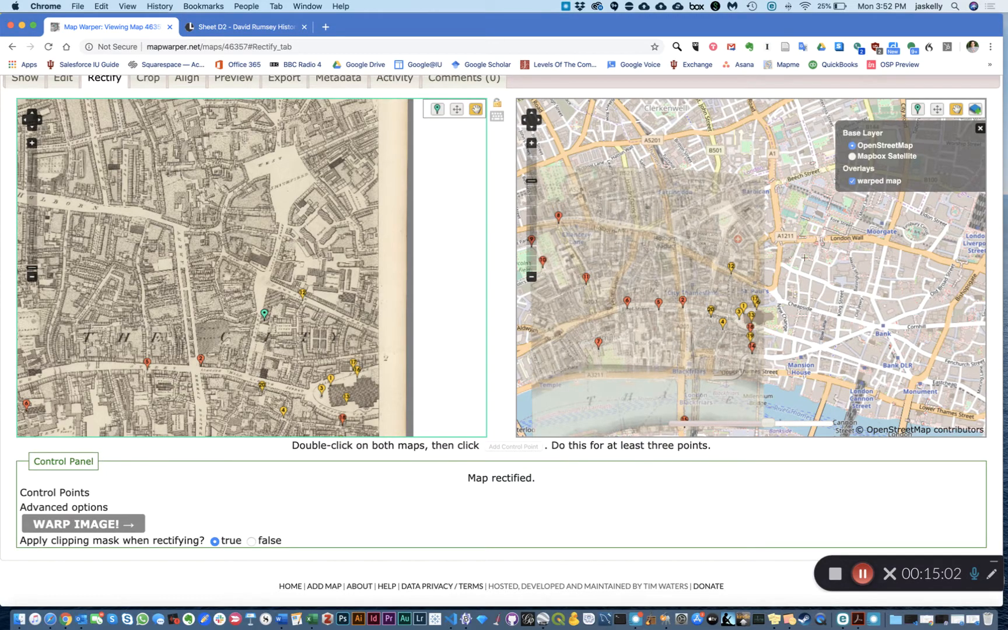
drag(796, 283, 849, 269)
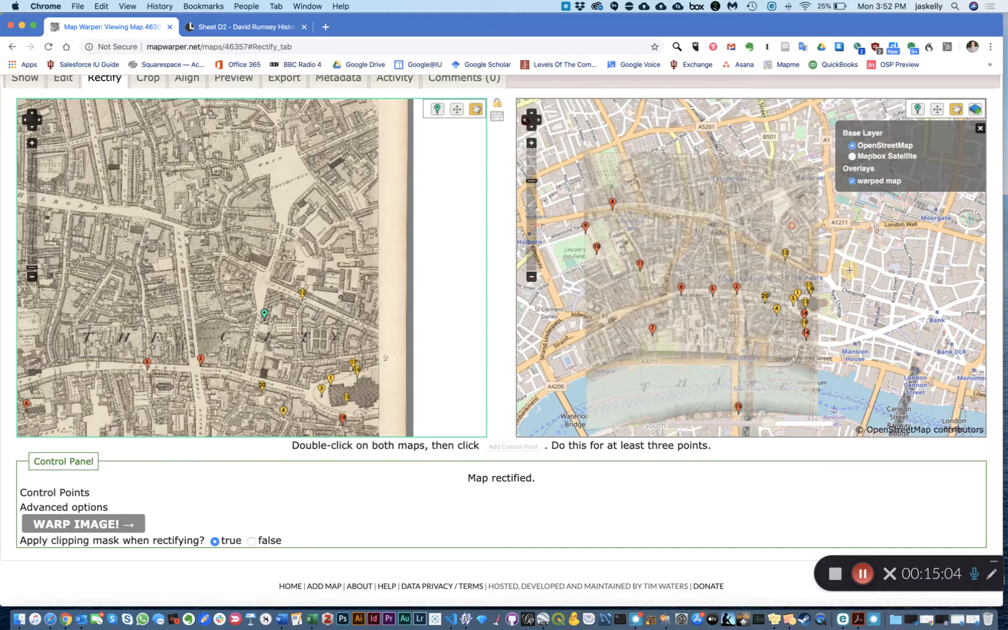
scroll(501, 231, up, 2)
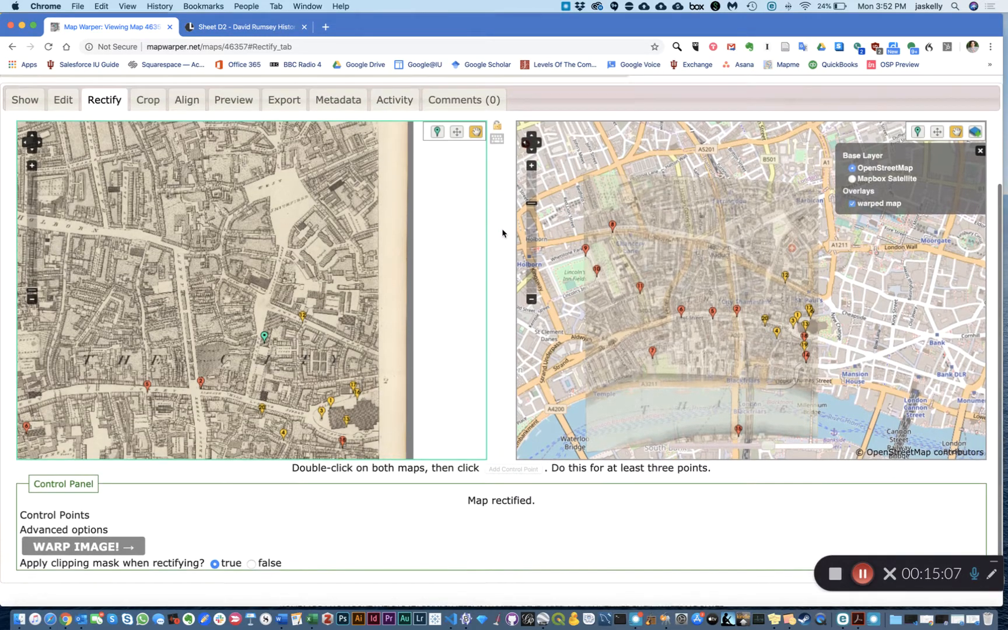
Preview the rectified map closer up and vary the overlay's transparency to compare its streets with OpenStreetMap.
click(233, 131)
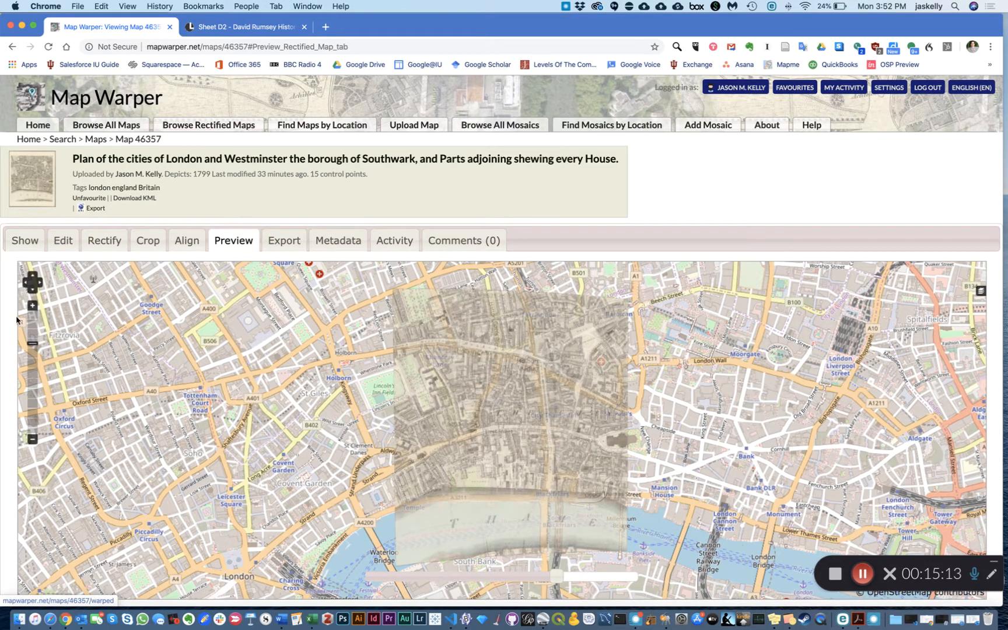
click(32, 305)
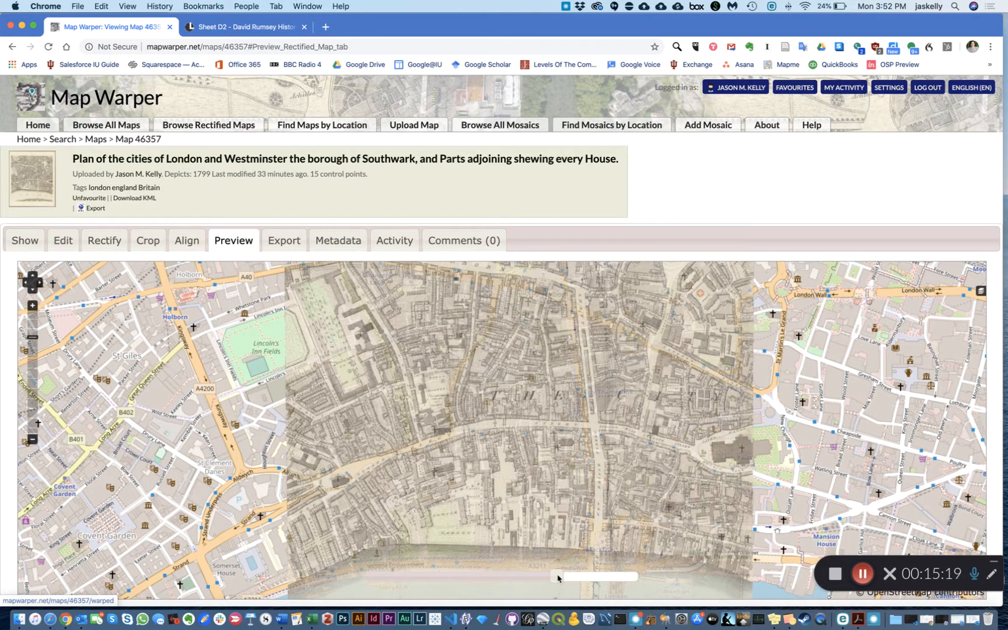
drag(556, 578, 495, 537)
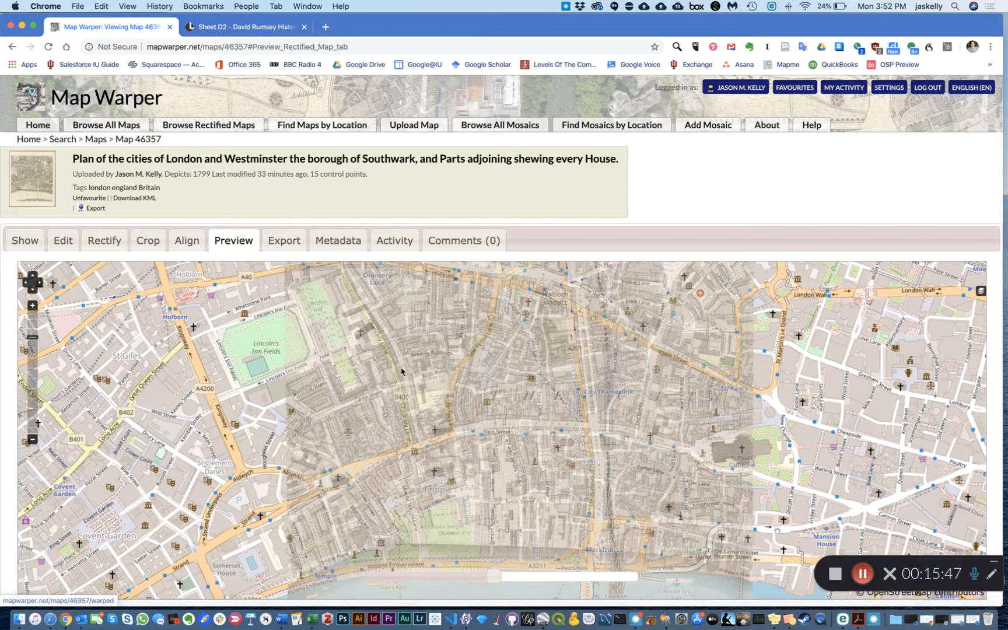
drag(493, 577, 426, 582)
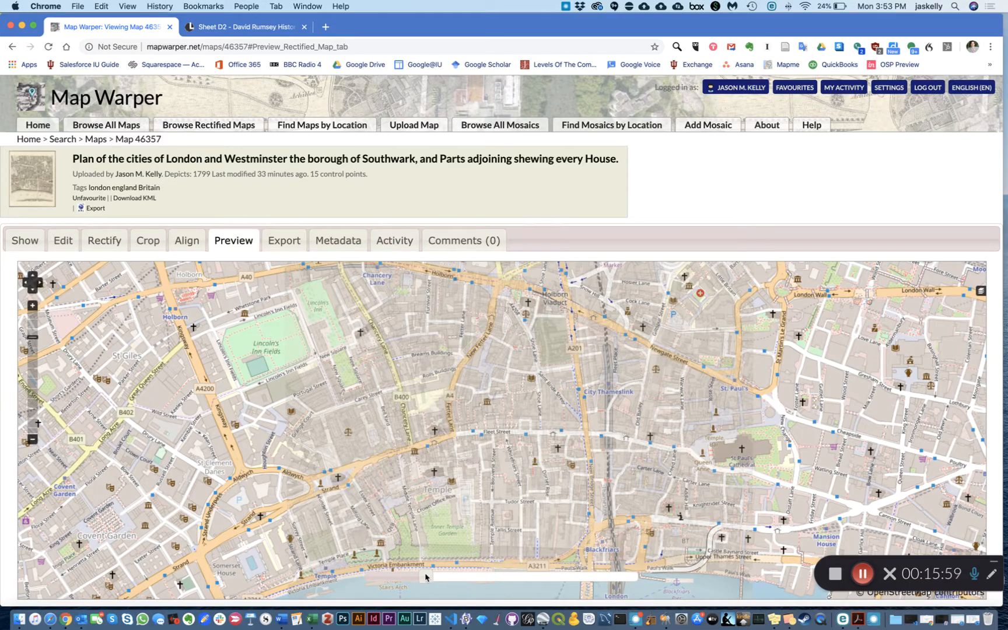
drag(428, 576, 461, 575)
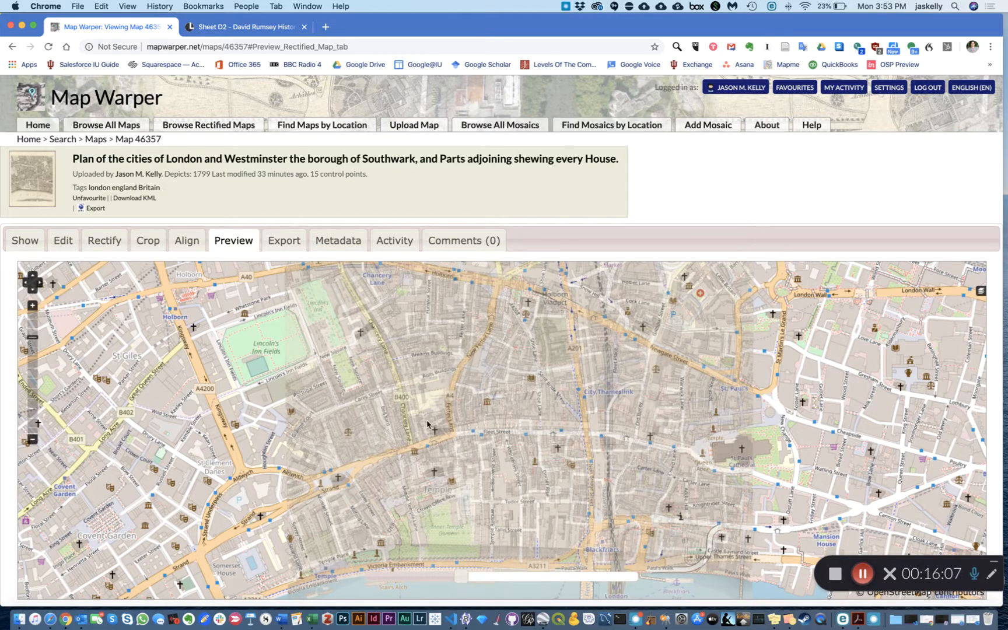
mouse_move(471, 584)
mouse_down()
mouse_move(420, 575)
mouse_move(528, 573)
mouse_move(403, 576)
mouse_move(533, 572)
mouse_move(584, 558)
mouse_move(446, 575)
mouse_move(534, 575)
mouse_move(392, 584)
mouse_move(473, 574)
mouse_up()
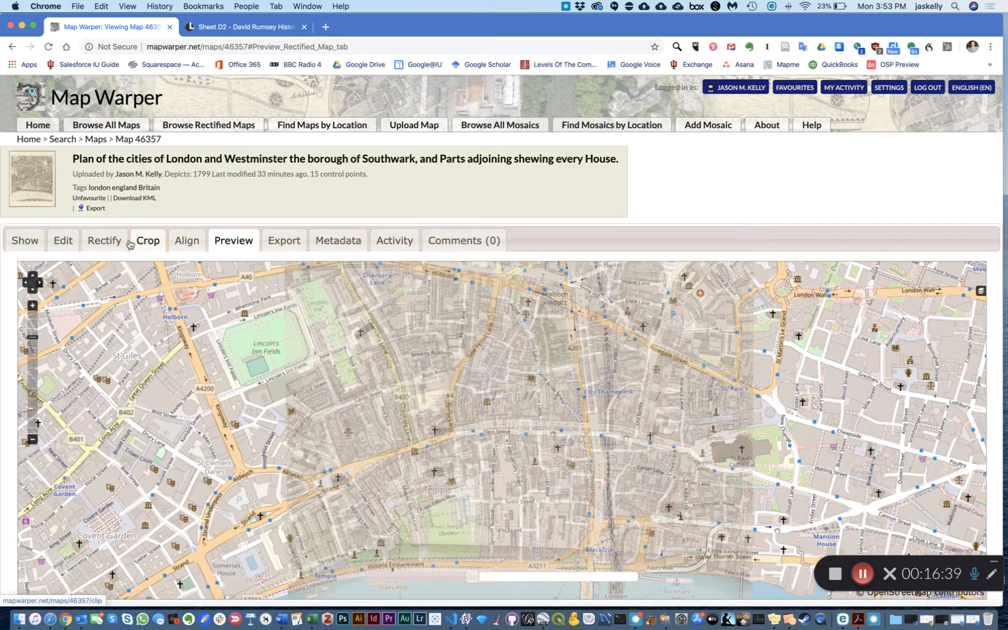
Show the original unrectified map sheet and view it across its full width.
click(25, 240)
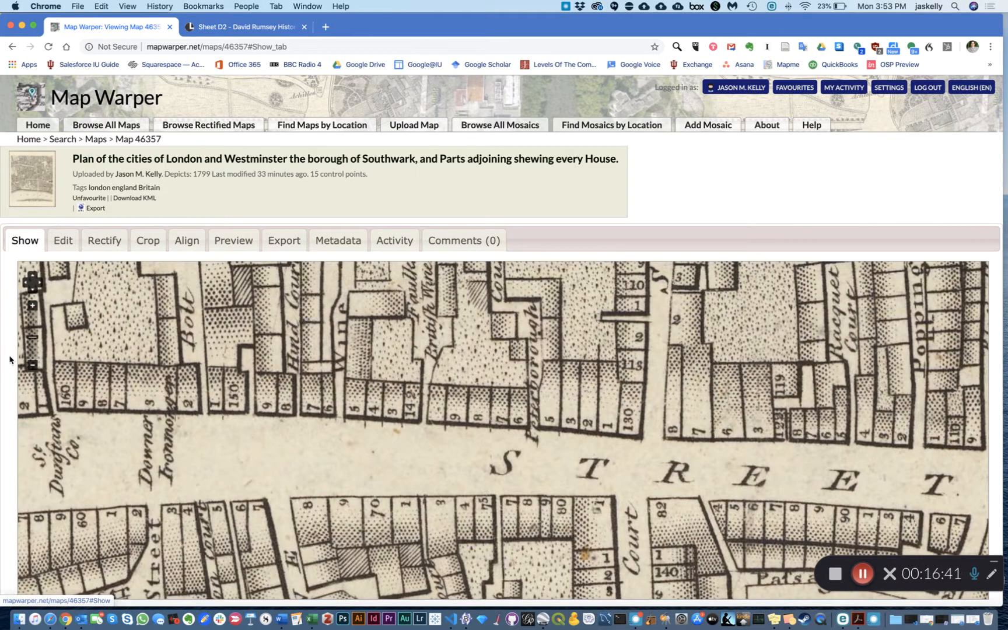
click(32, 365)
click(32, 365)
click(32, 365)
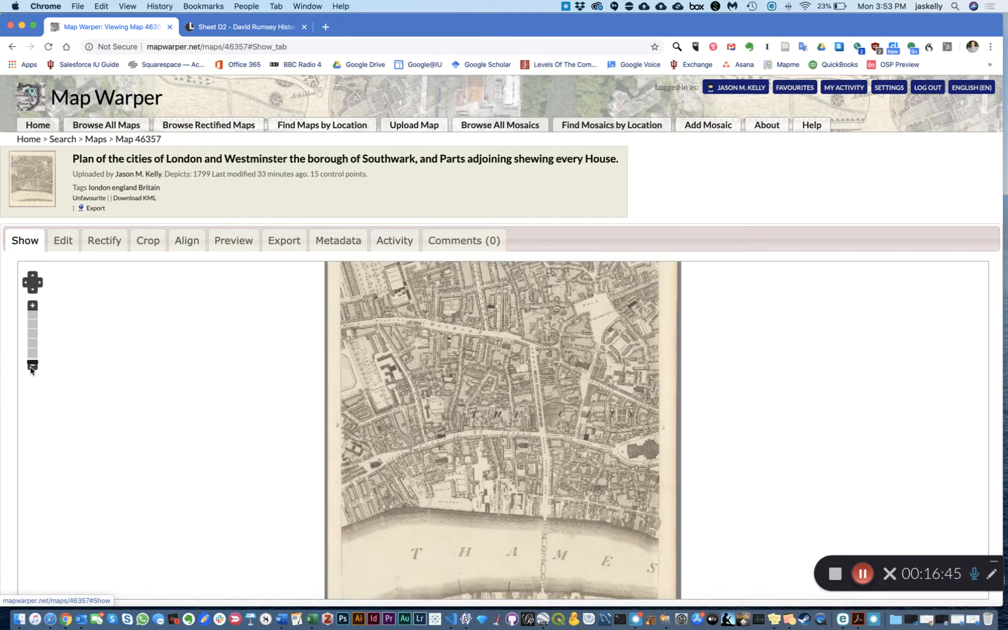
Delete the existing crop mask from the map sheet and confirm the deletion.
double_click(304, 398)
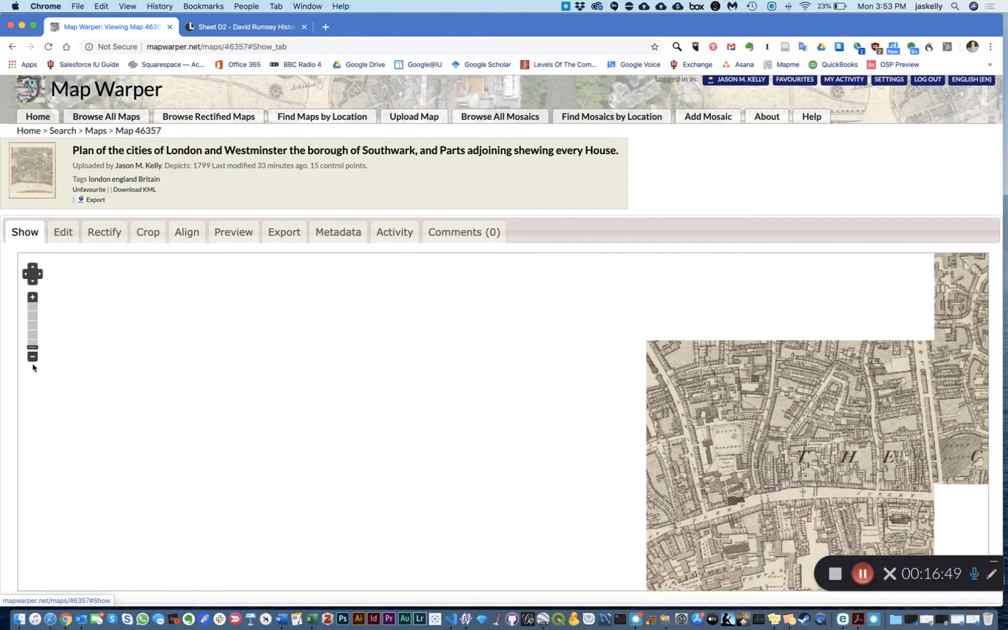
click(32, 356)
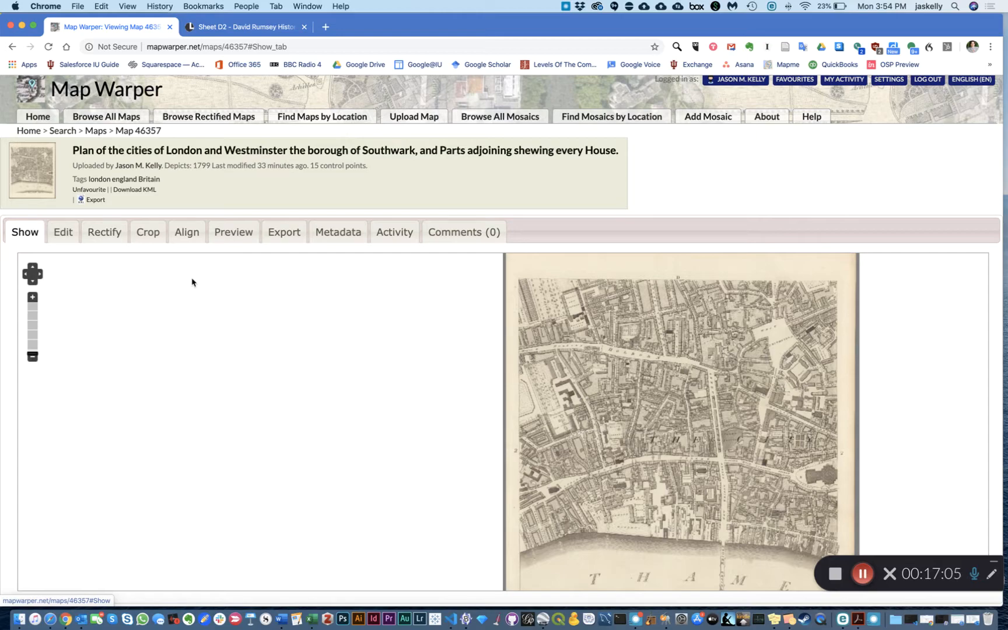
click(148, 233)
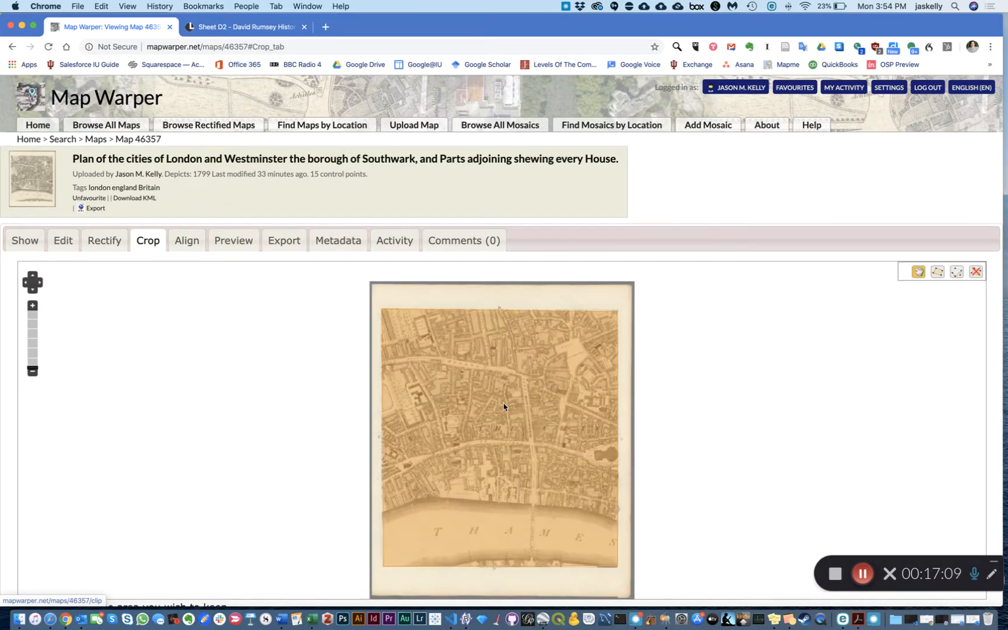
click(974, 273)
click(591, 429)
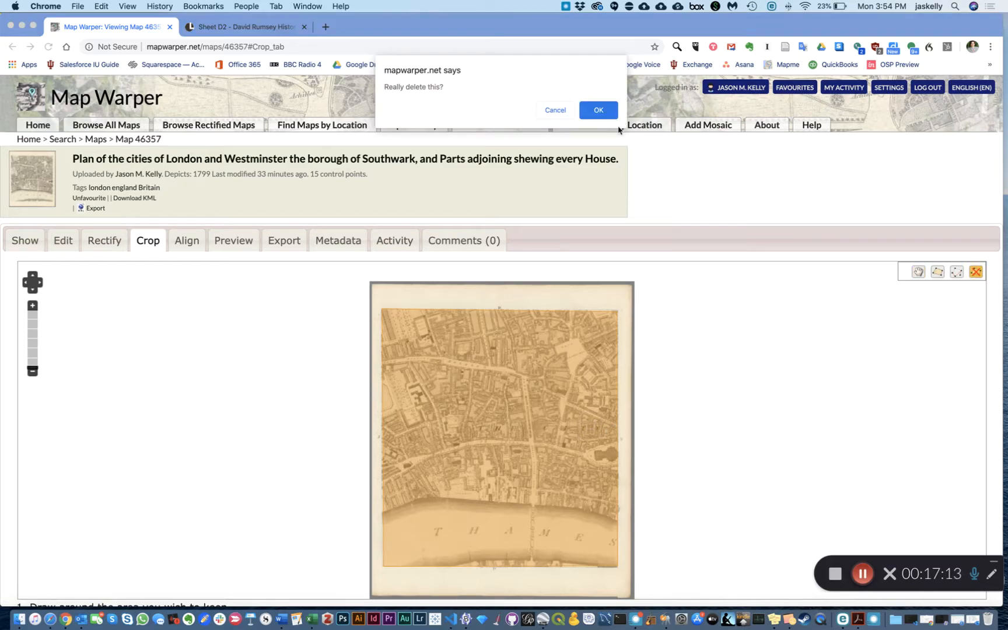
click(599, 110)
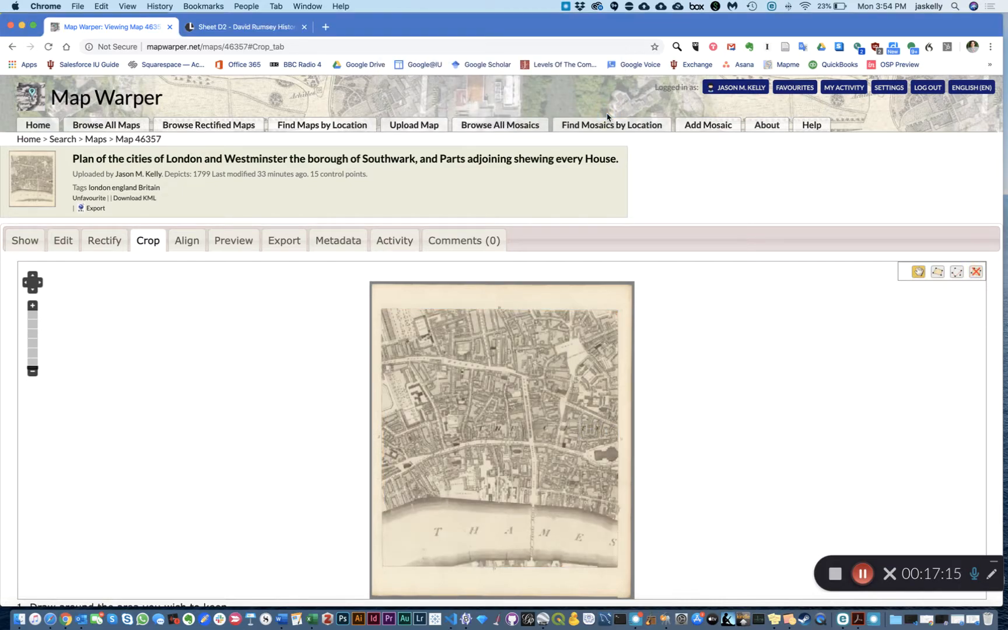
Draw a four-cornered crop polygon around the printed map area, leaving out the paper margins.
click(937, 273)
click(381, 312)
click(384, 564)
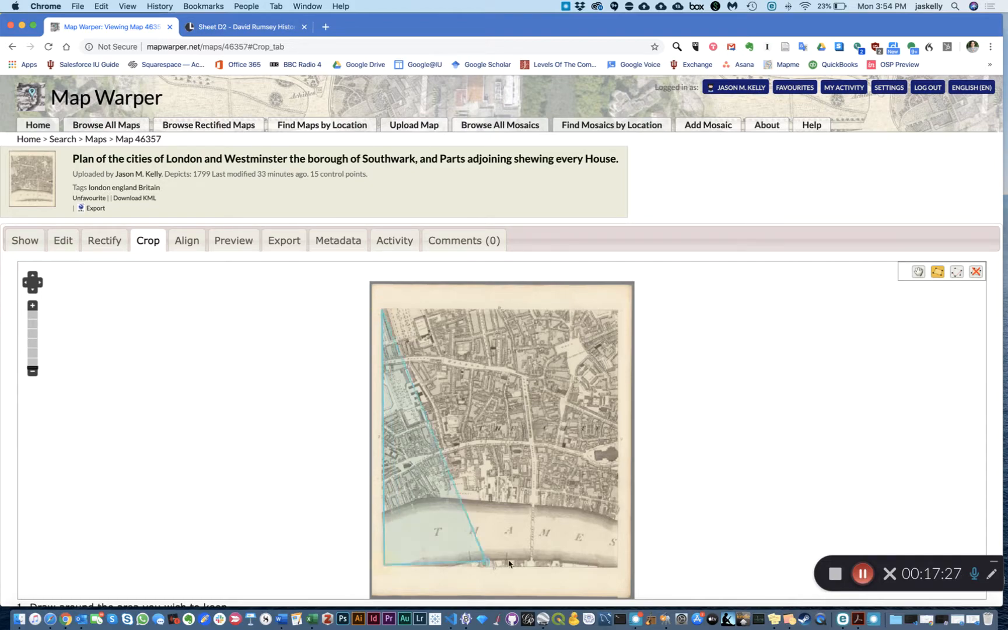
click(615, 564)
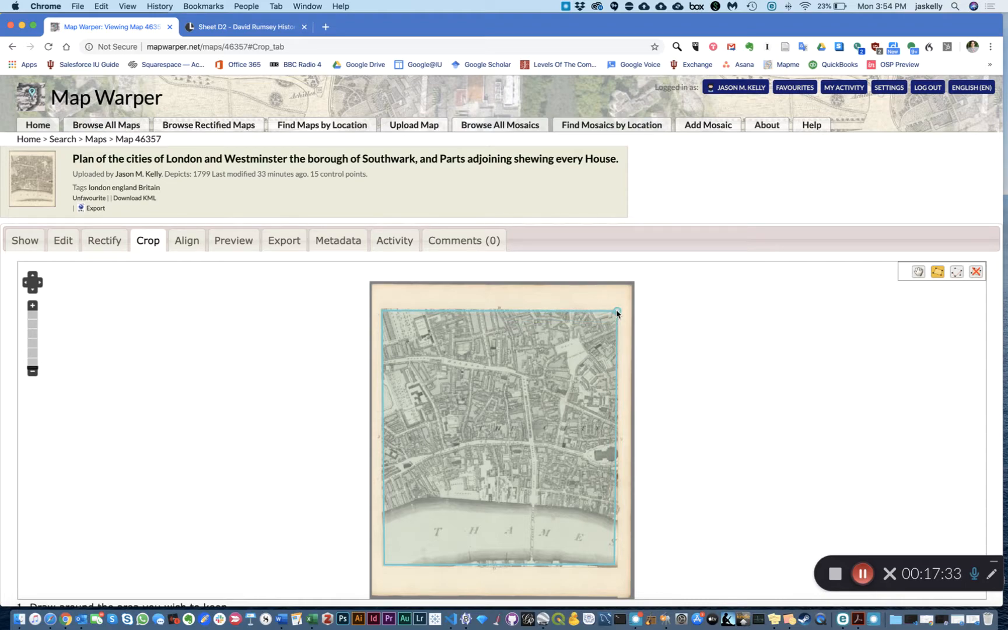
double_click(616, 313)
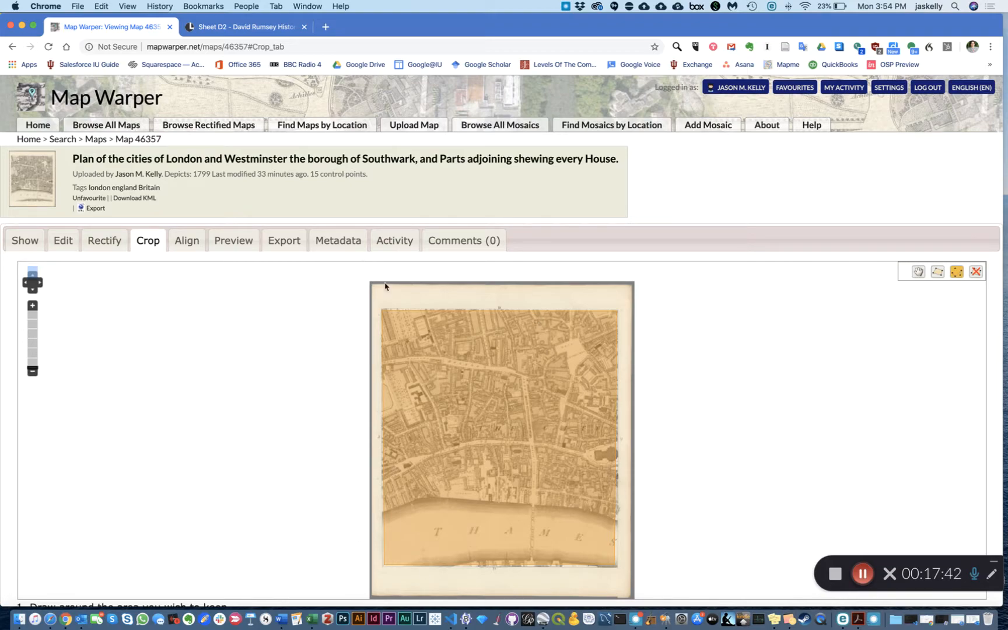
Preview the rectified map and set the overlay's transparency to 64.
click(222, 236)
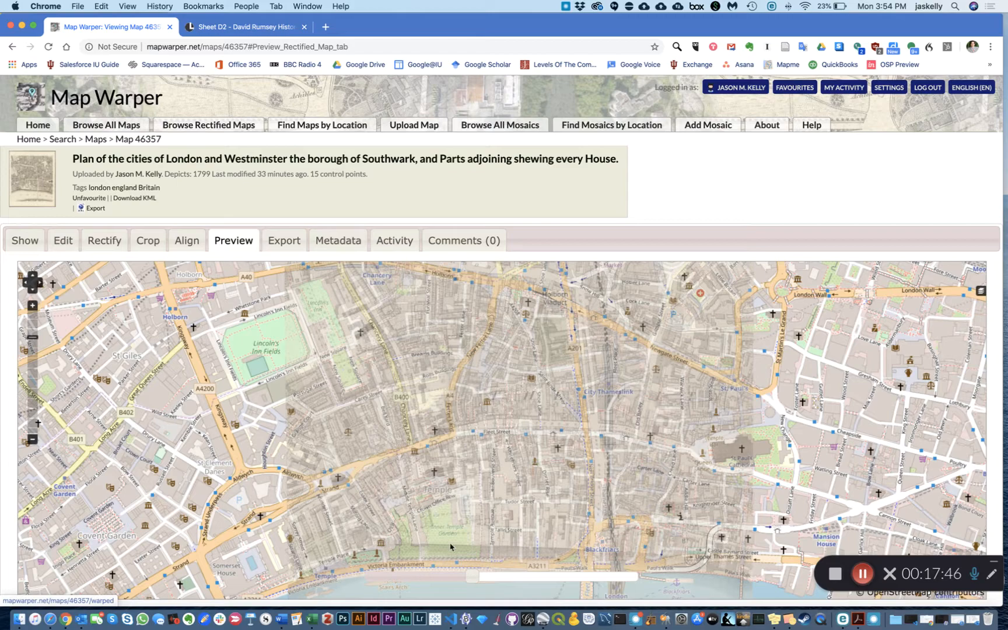
drag(472, 577, 541, 577)
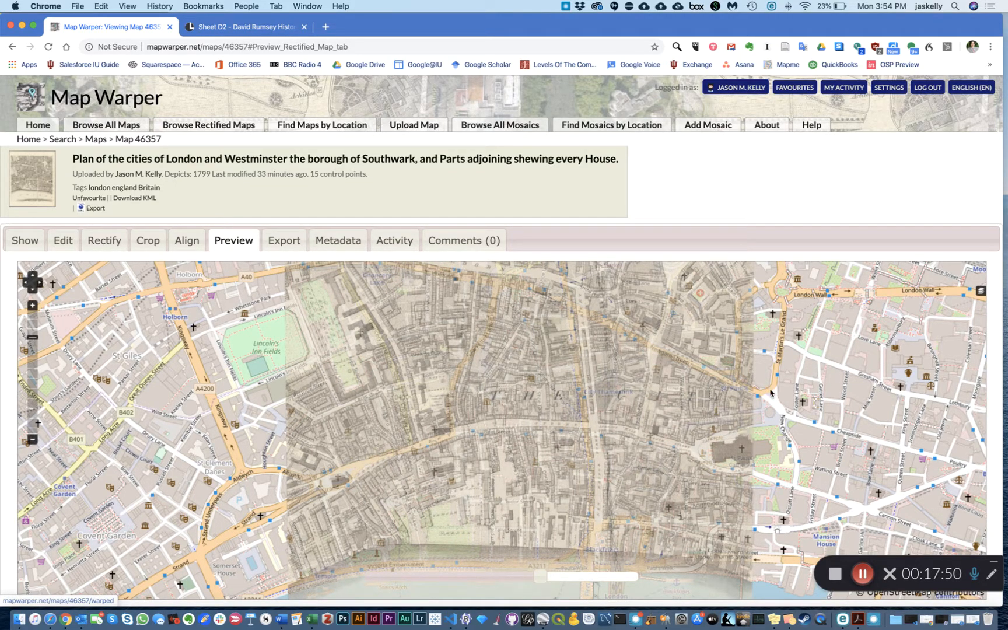
Delete the newly drawn crop polygon from the map sheet.
click(150, 242)
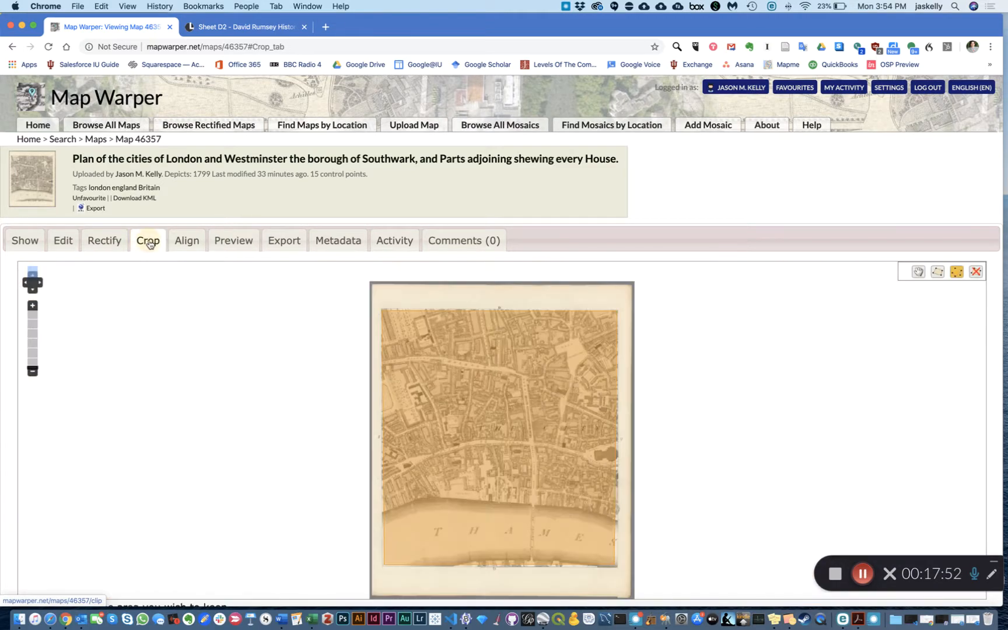
click(976, 271)
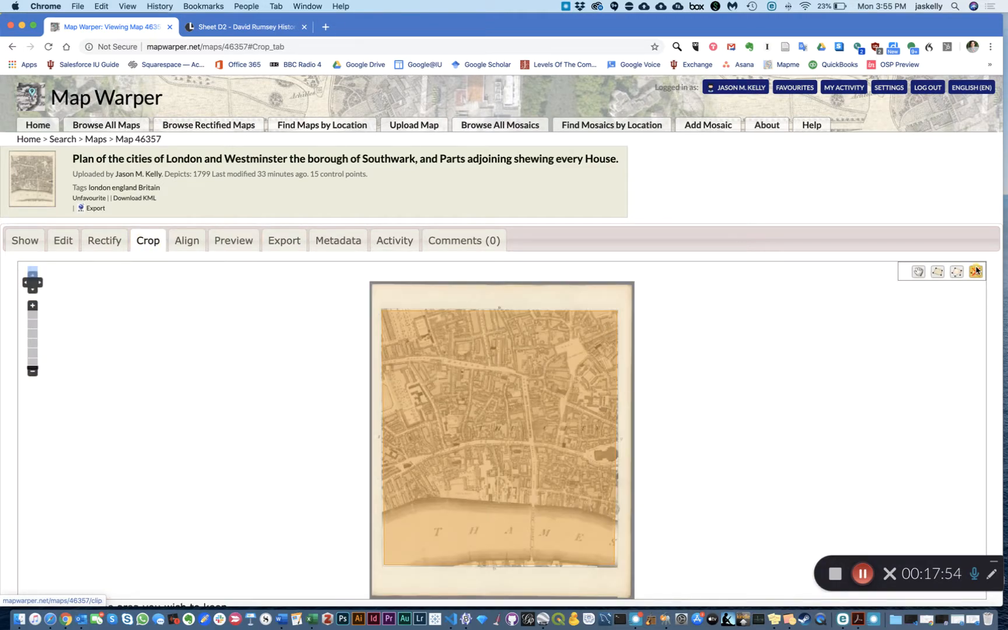
click(559, 388)
click(595, 111)
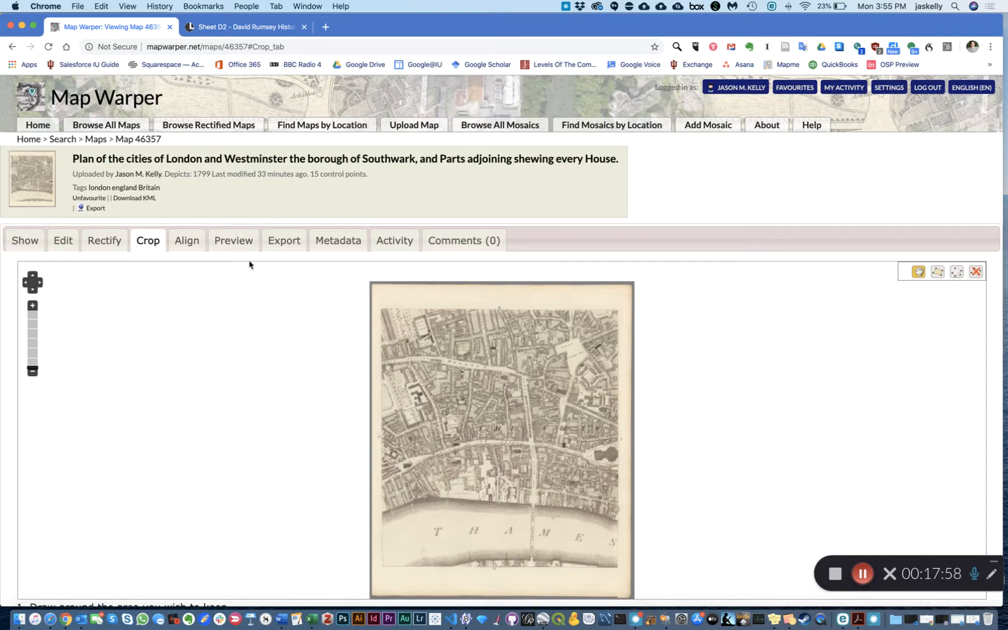
Apply masking with no crop polygon drawn and preview the rectified map with its paper margins.
click(241, 242)
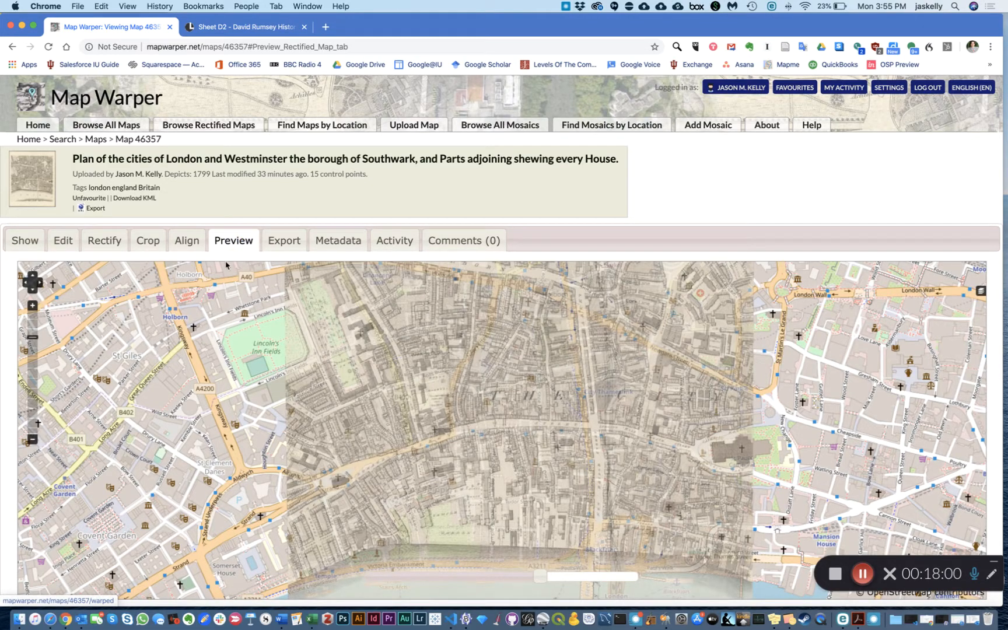
click(148, 242)
scroll(317, 531, down, 3)
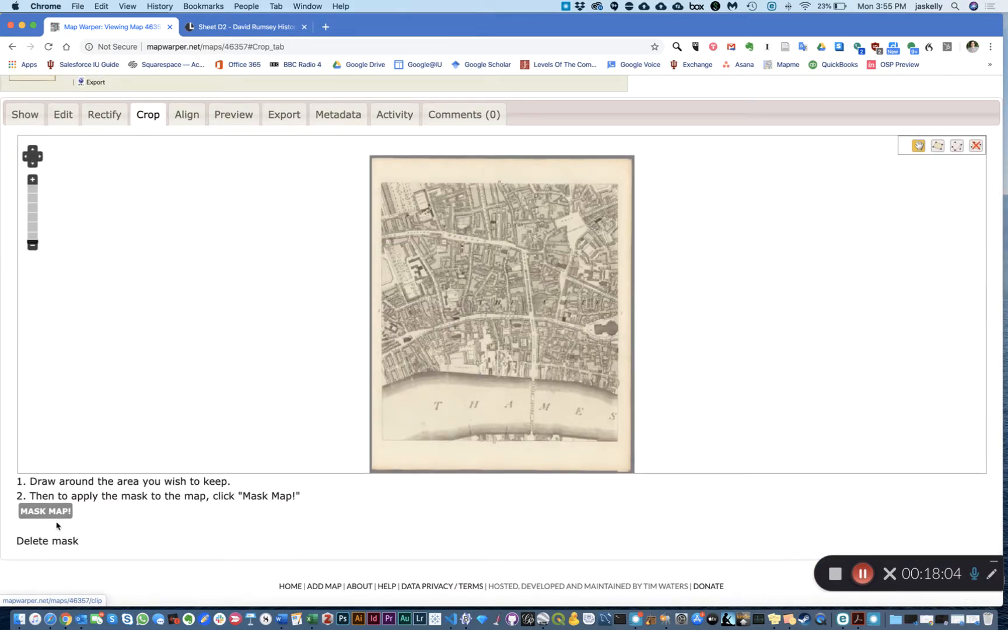
click(30, 510)
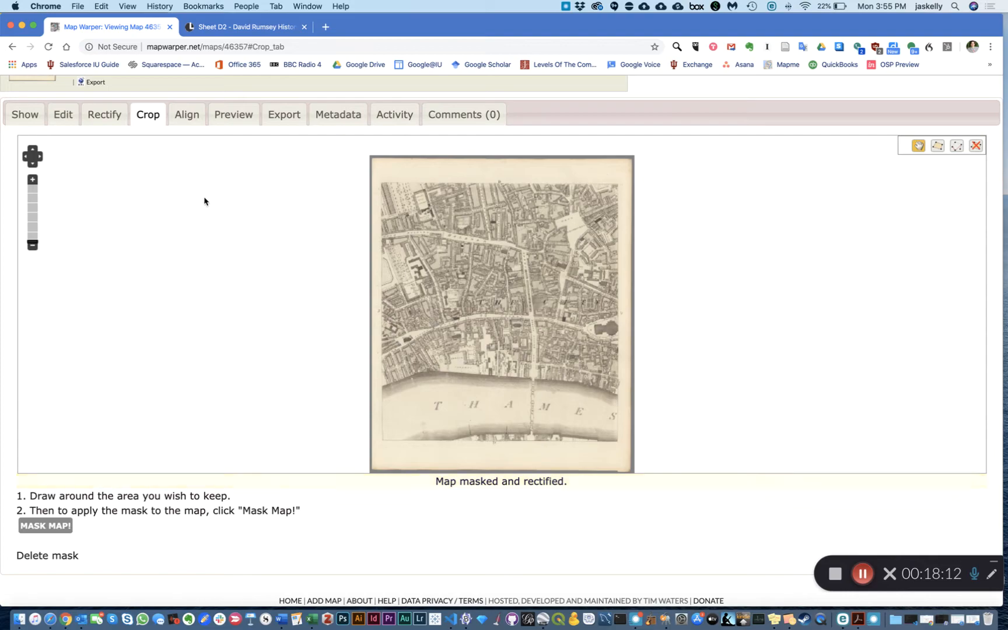
click(233, 113)
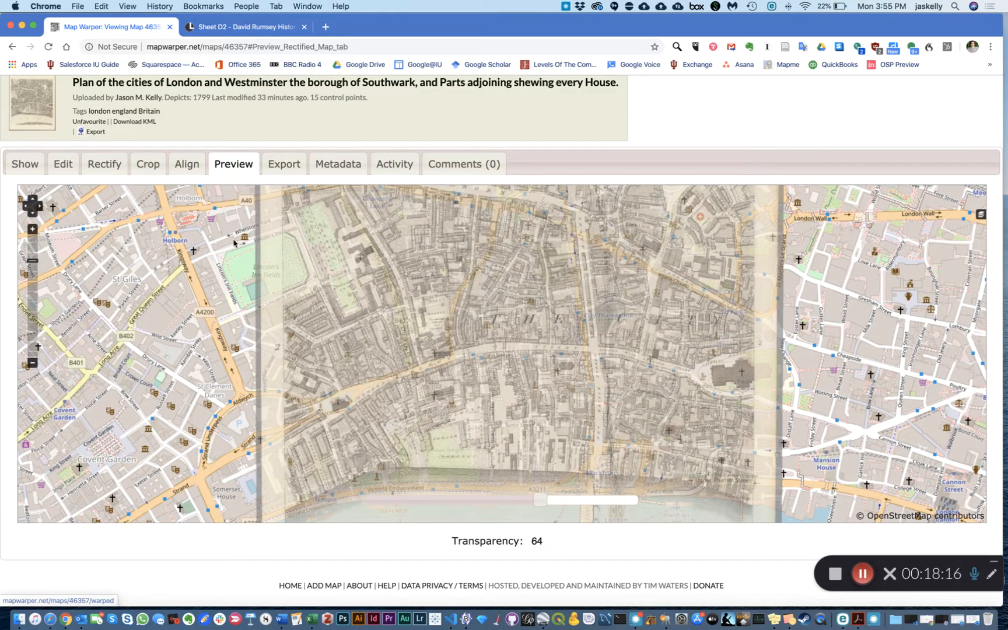
Draw a four-cornered crop polygon along the printed map's border and mask the map with it.
click(148, 164)
click(936, 147)
click(382, 184)
click(382, 439)
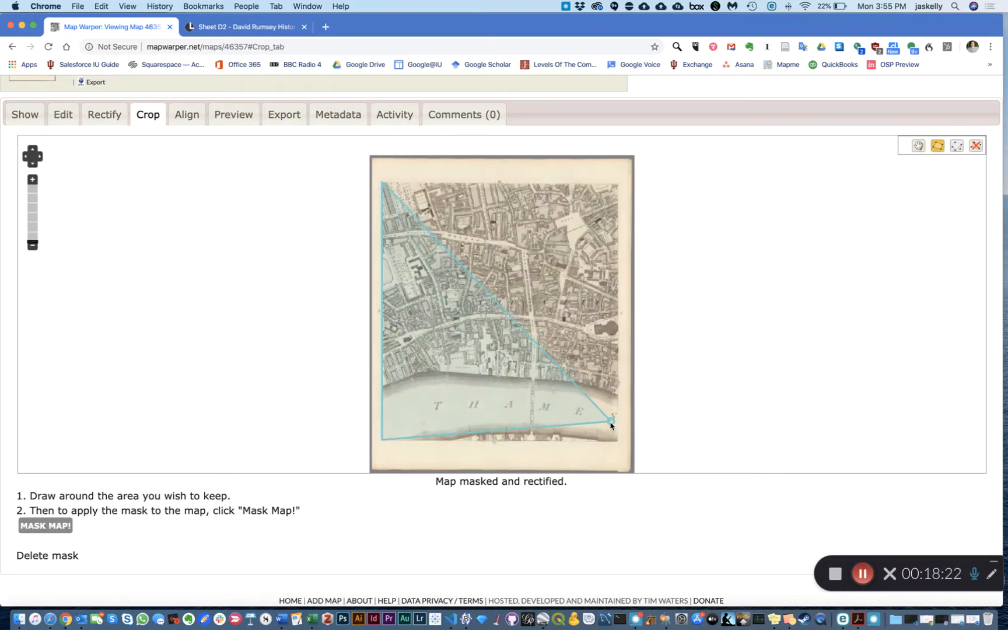
click(615, 438)
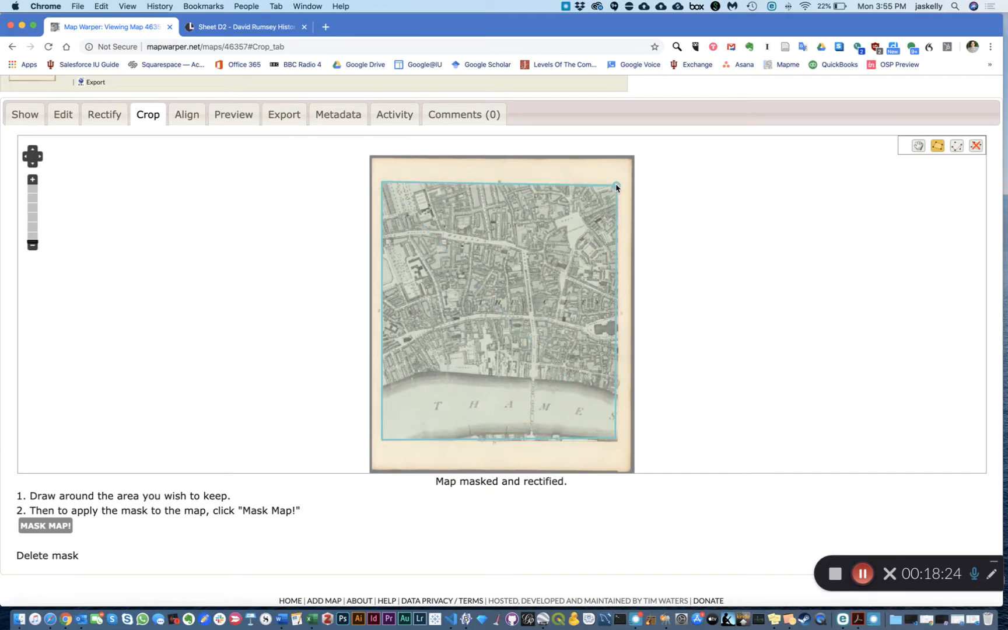
double_click(616, 186)
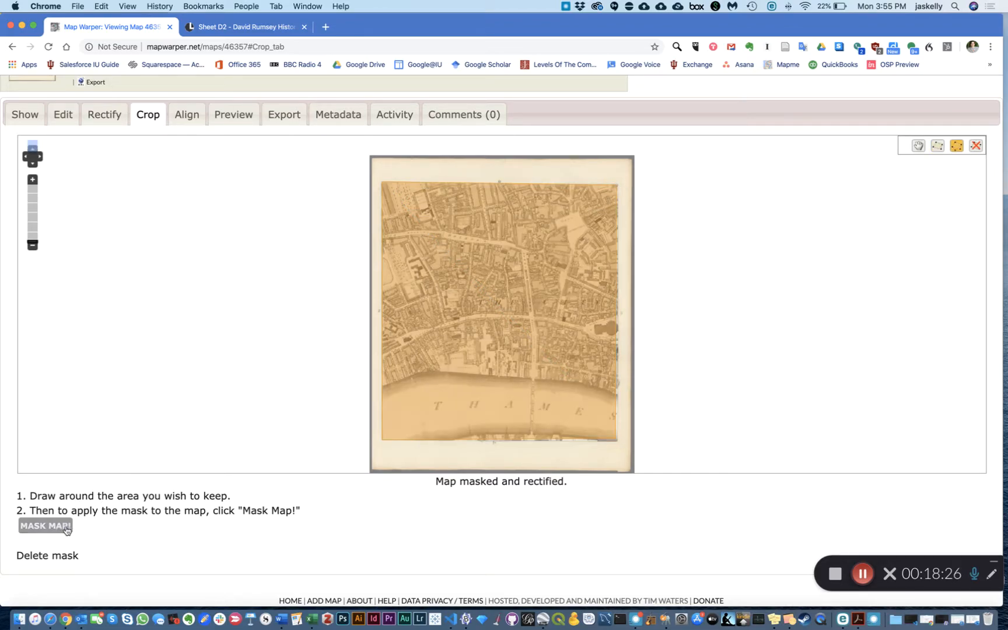
click(47, 526)
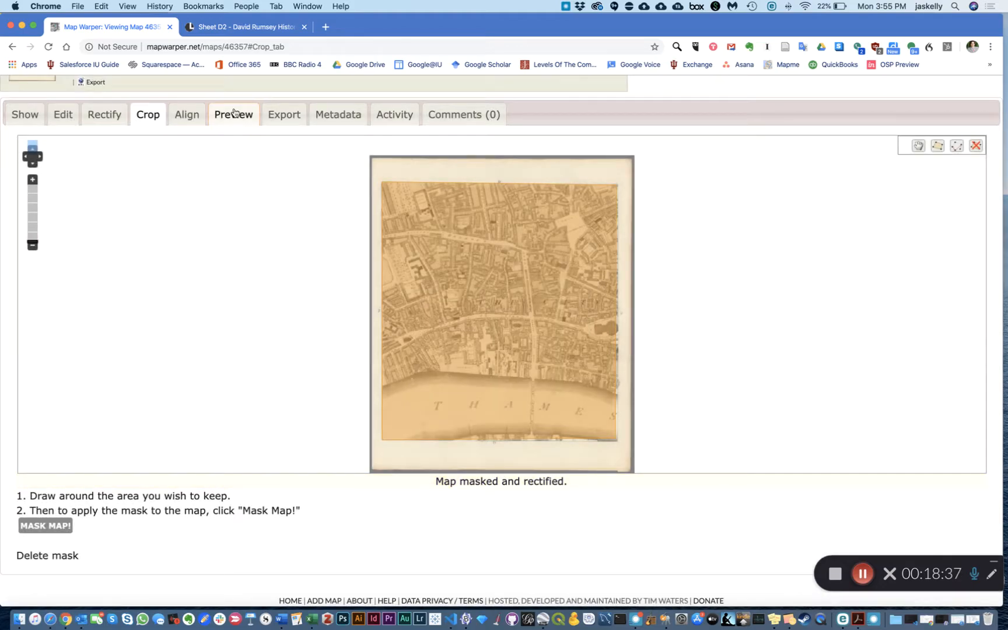
Preview the cropped, rectified map over OpenStreetMap, both close up and within wider London.
click(234, 112)
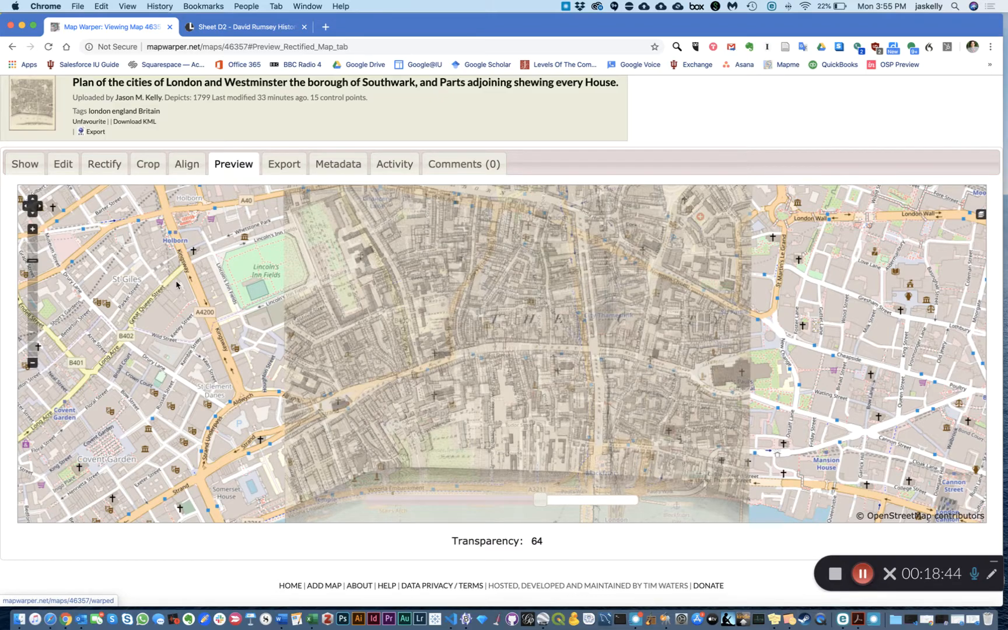
scroll(177, 285, up, 5)
scroll(177, 284, down, 6)
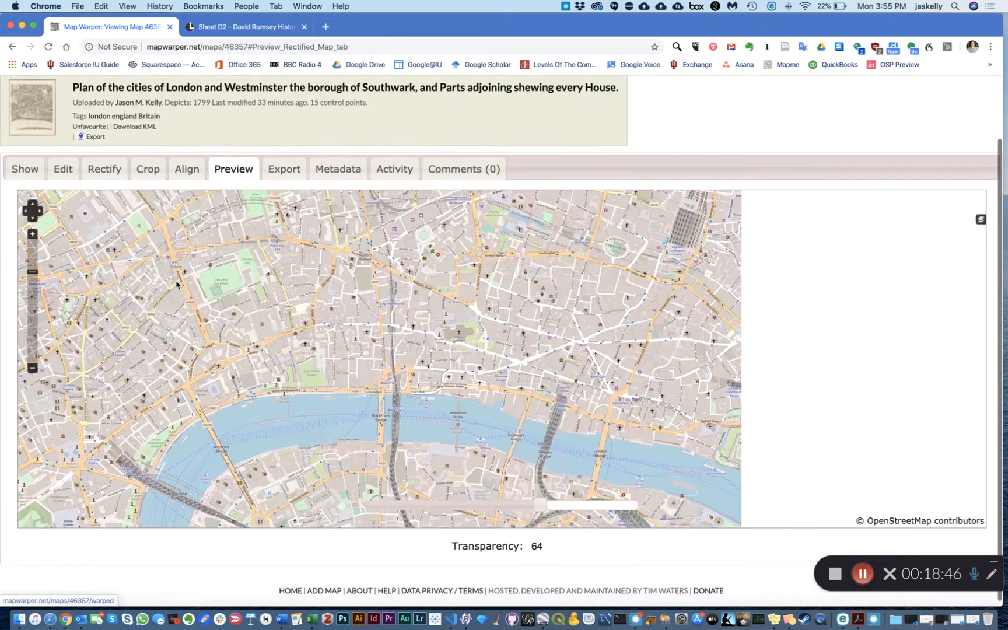
scroll(177, 284, down, 2)
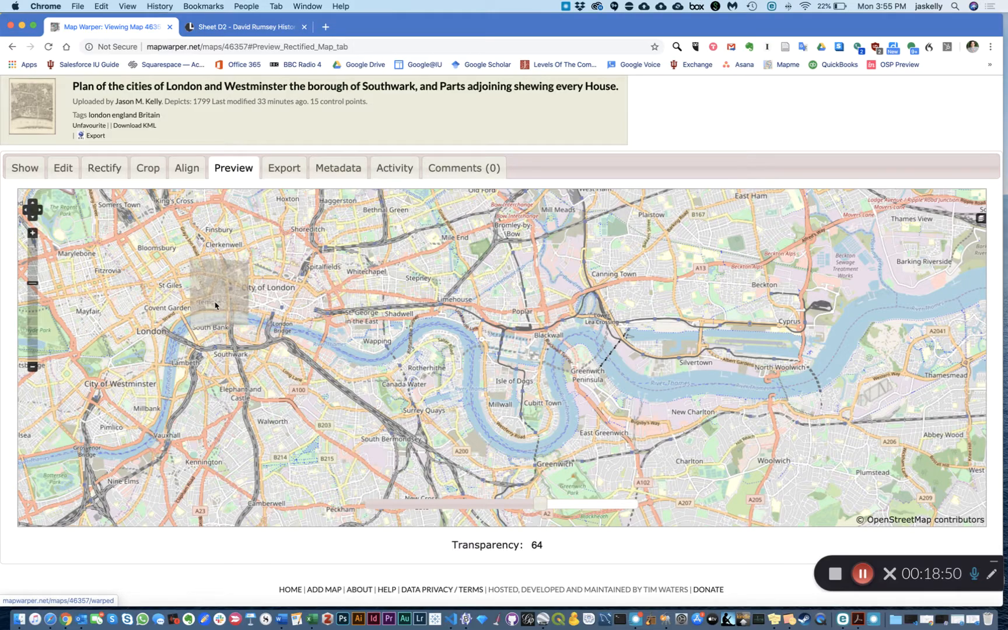
Review the map's export options and start the KML file download, but cancel saving it.
click(284, 169)
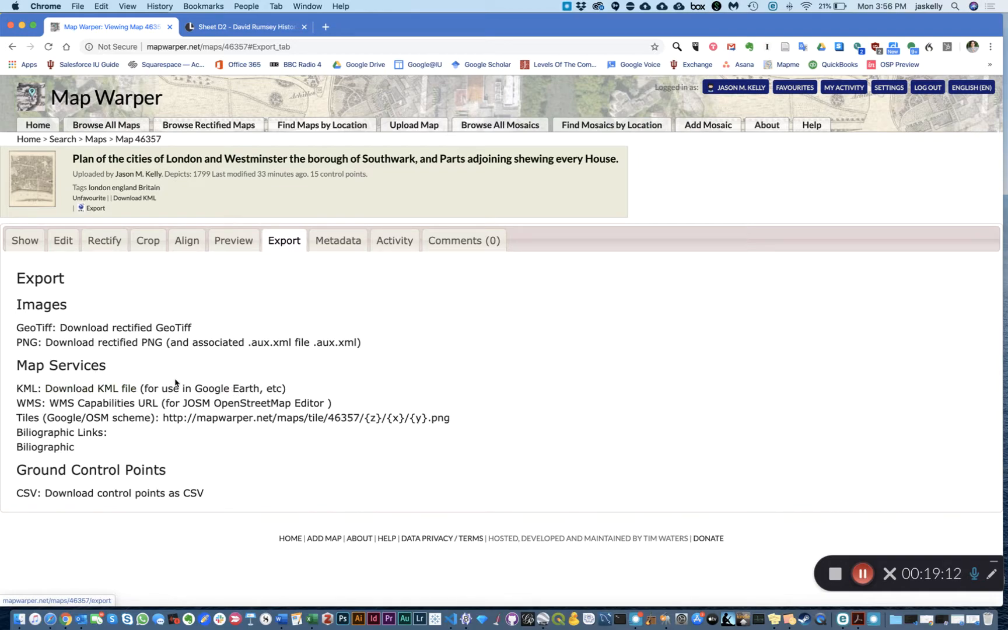
click(91, 390)
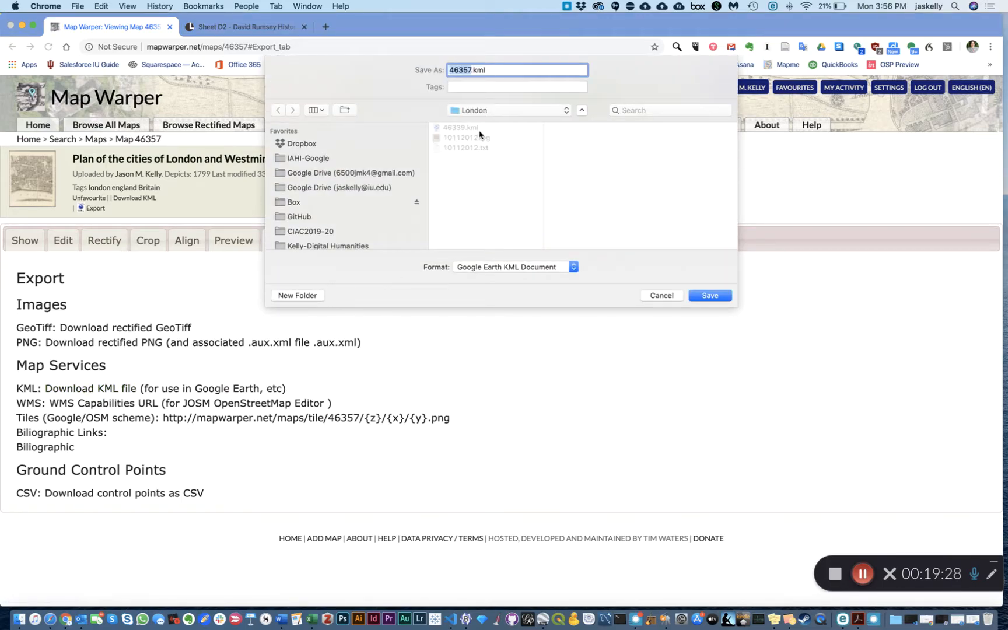
click(661, 296)
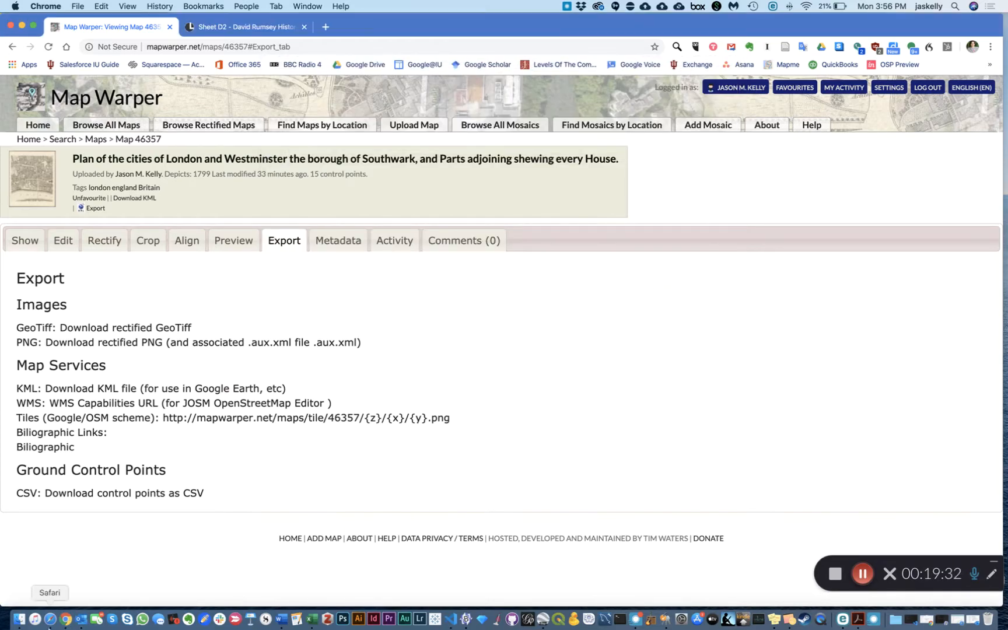
Switch to Finder and open 46339.kml from the London downloads folder in BBEdit.
click(19, 618)
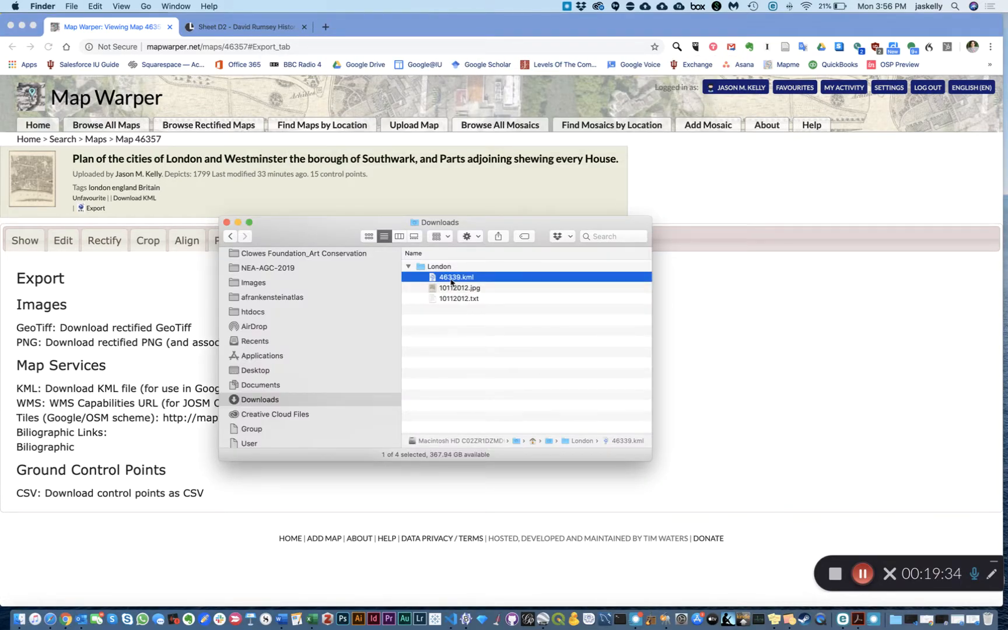
click(447, 279)
click(434, 280)
right_click(434, 280)
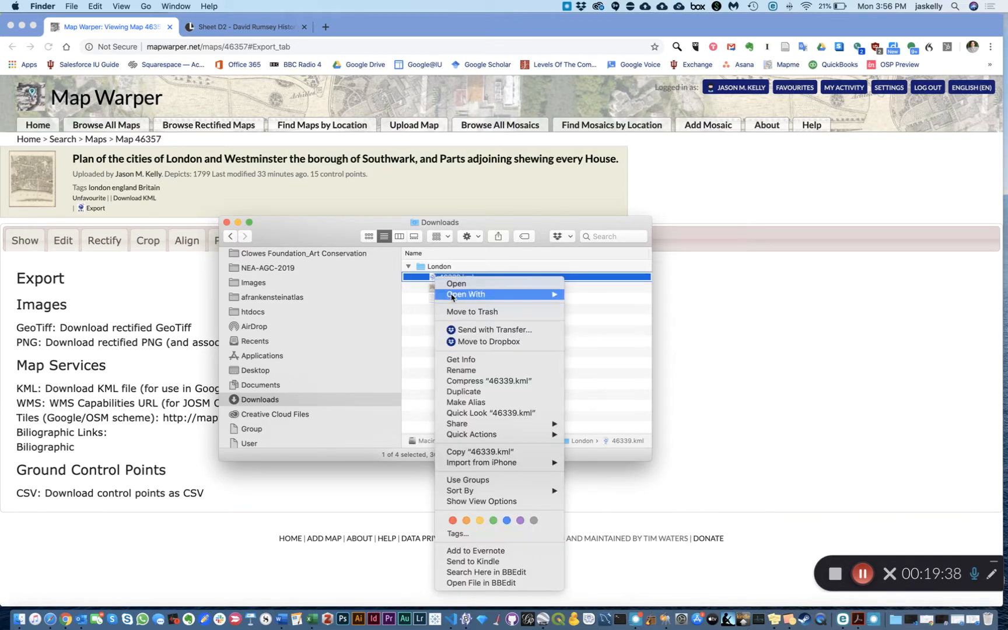
mouse_move(564, 294)
click(628, 313)
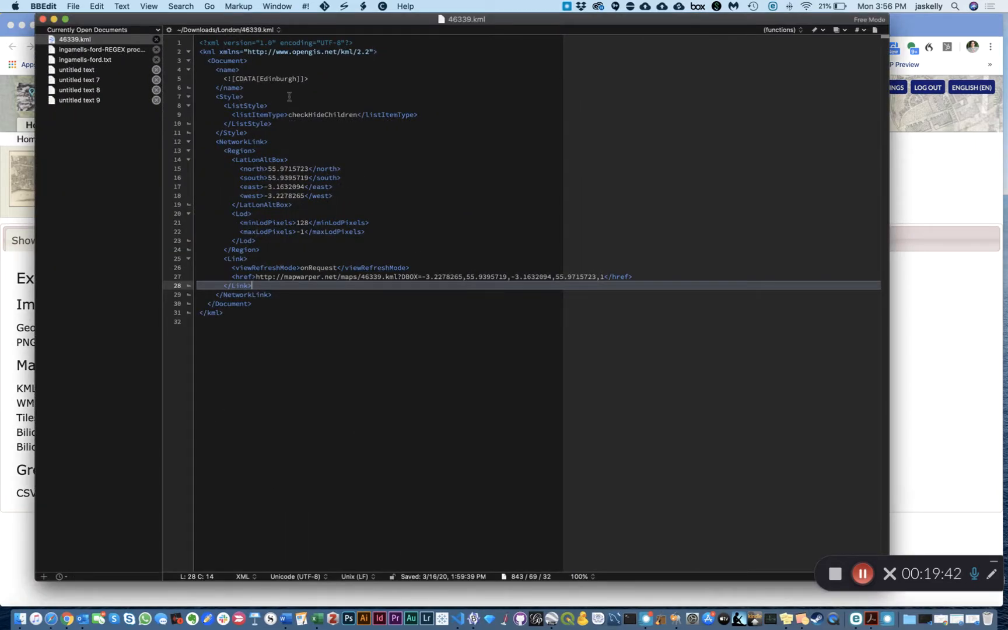
Examine the KML file's XML declaration and the map number in its Map Warper link, then minimise the editor window.
double_click(212, 44)
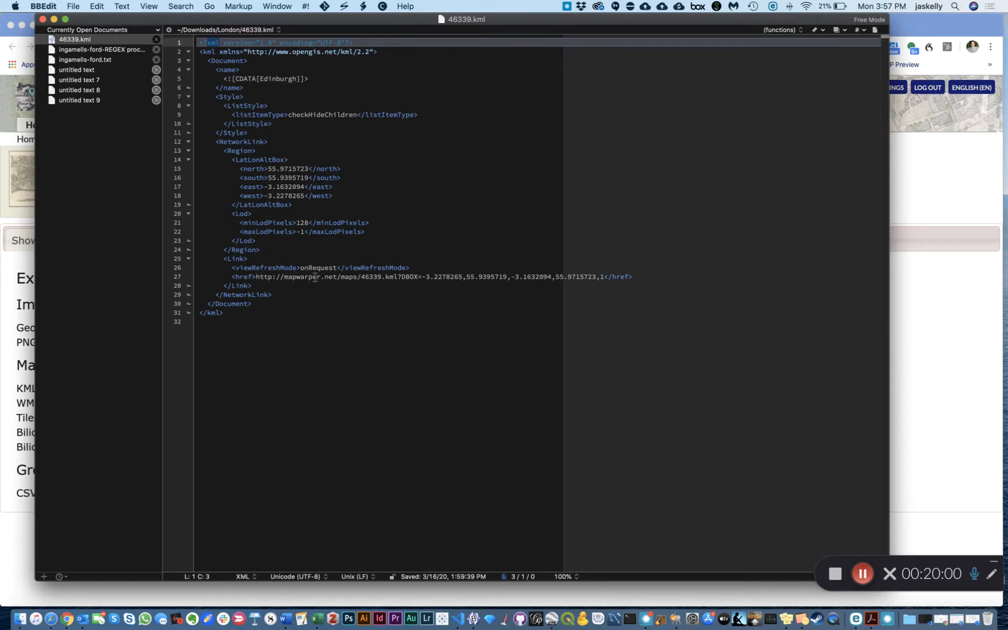
double_click(374, 276)
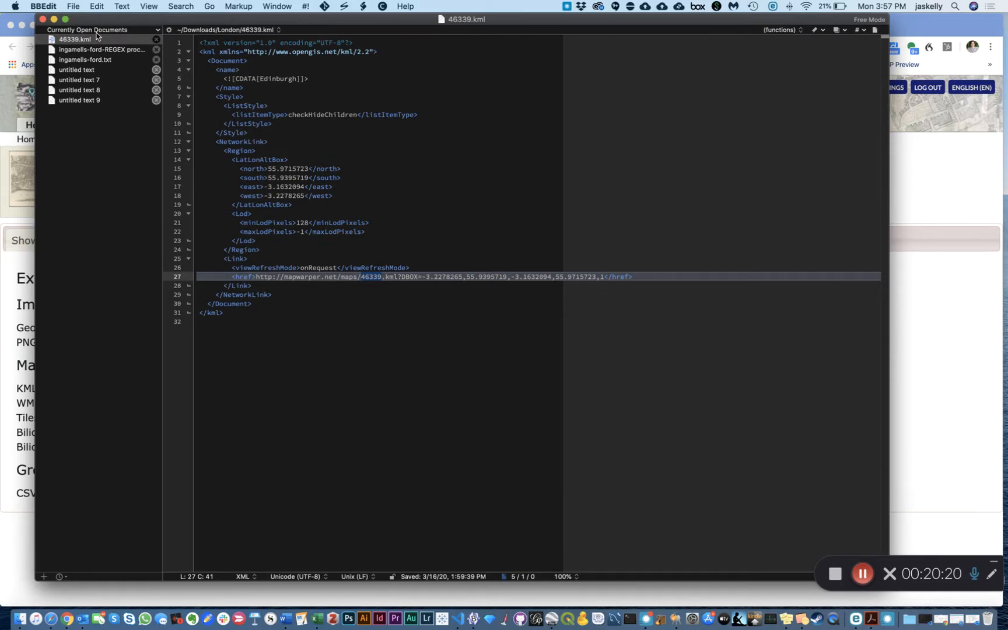
click(54, 20)
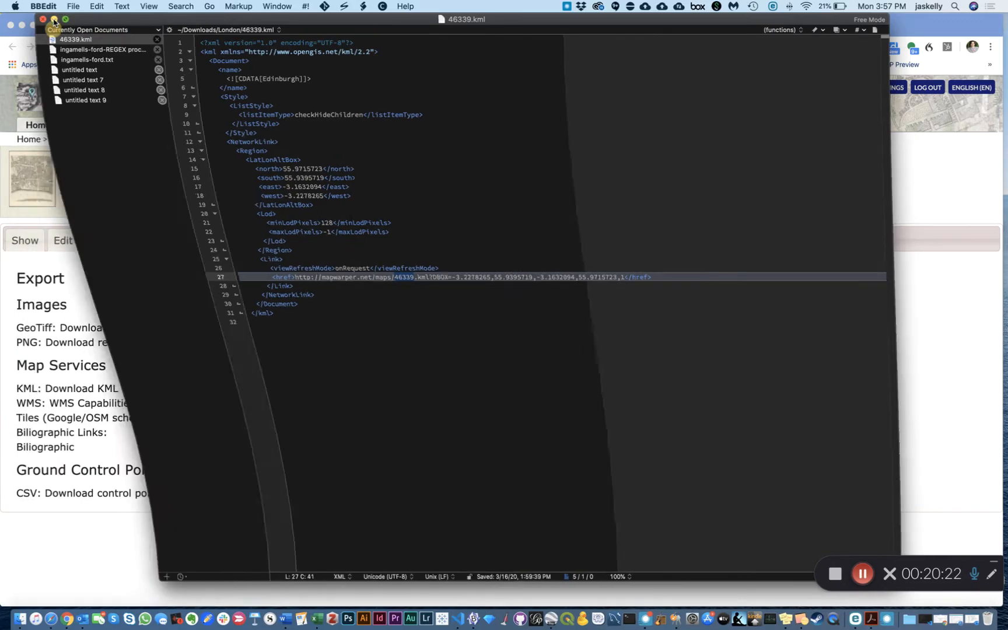
Open 46339.kml from the London folder in Google Earth Pro, accepting the reload of the file.
click(453, 278)
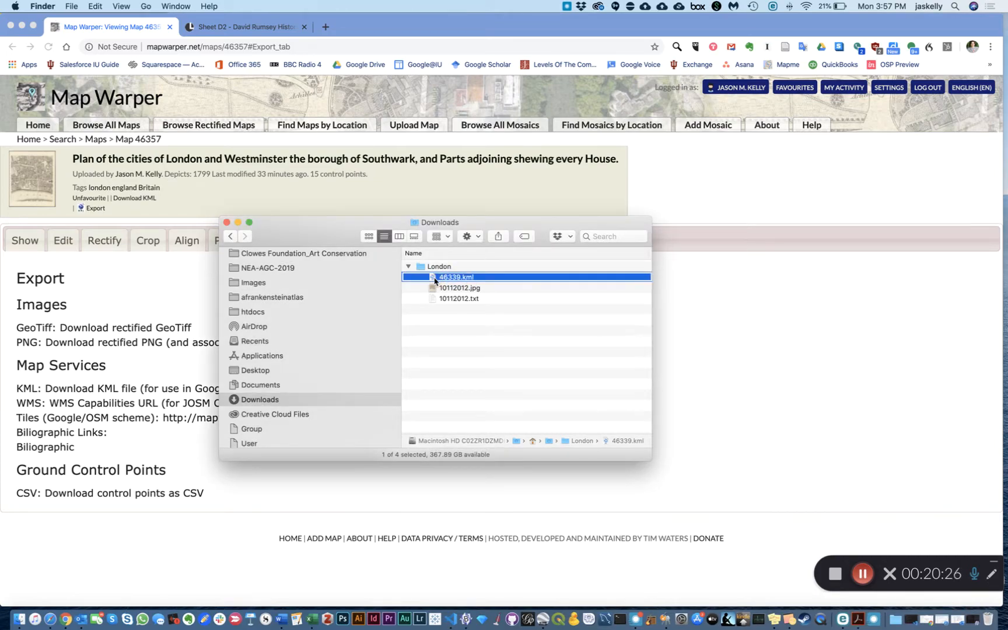
right_click(434, 279)
mouse_move(456, 294)
click(628, 294)
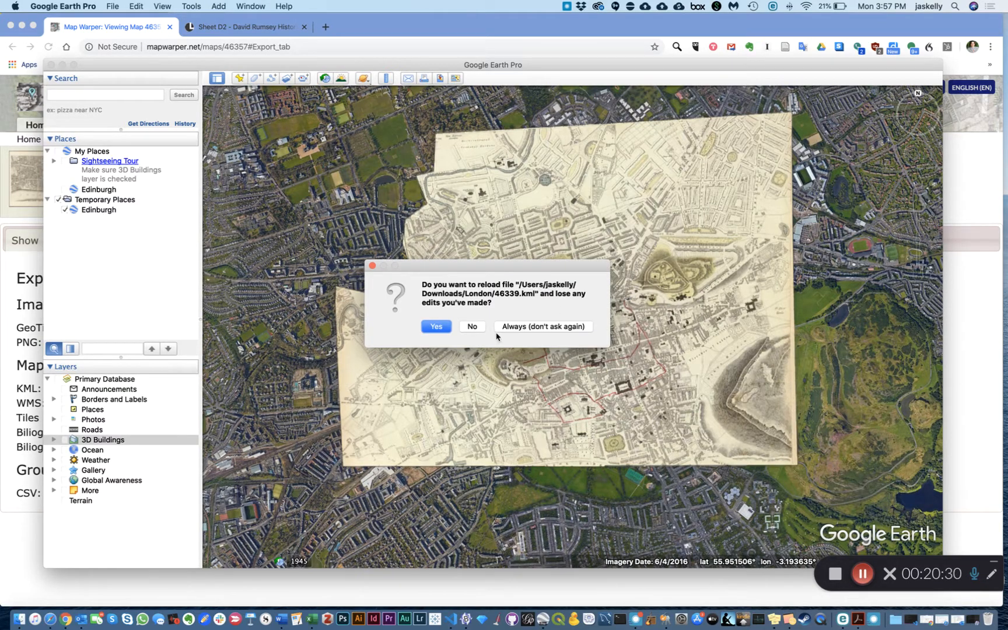
click(448, 330)
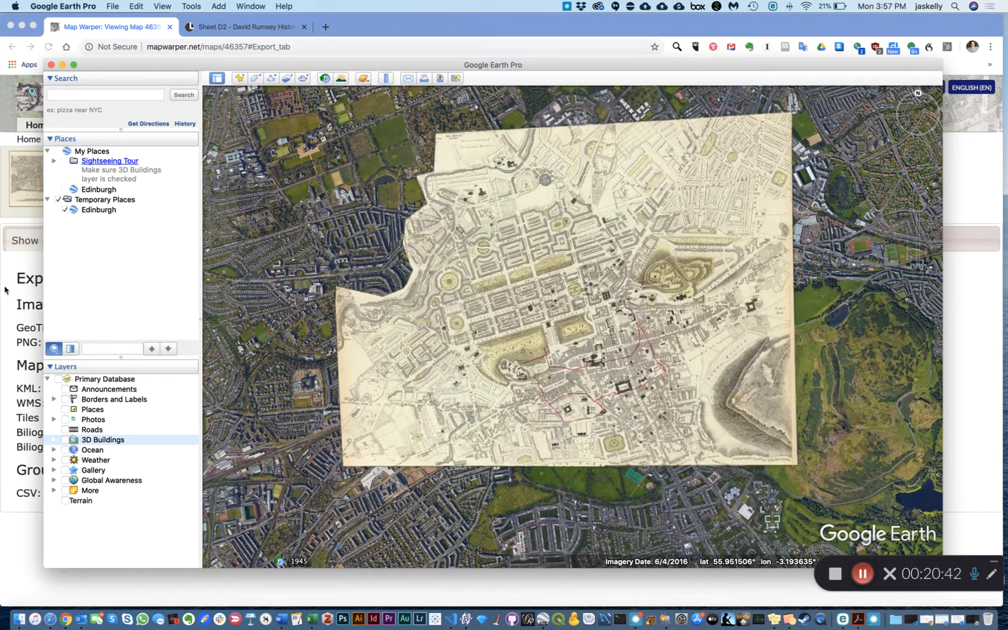
Switch back to Map Warper in Chrome and download the London map's KML file as 46357.kml into the London folder.
click(15, 252)
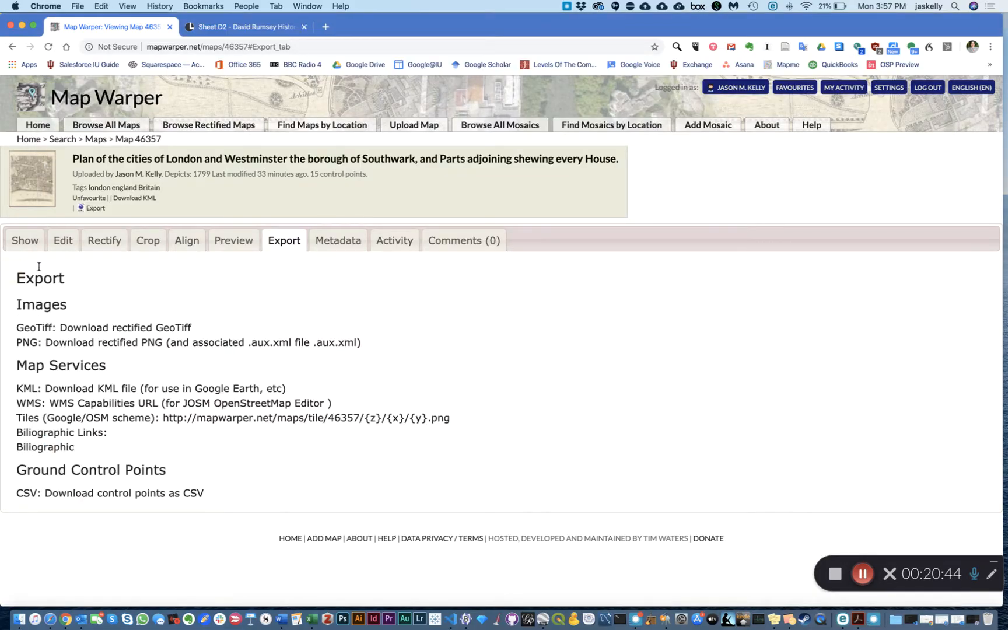
click(100, 388)
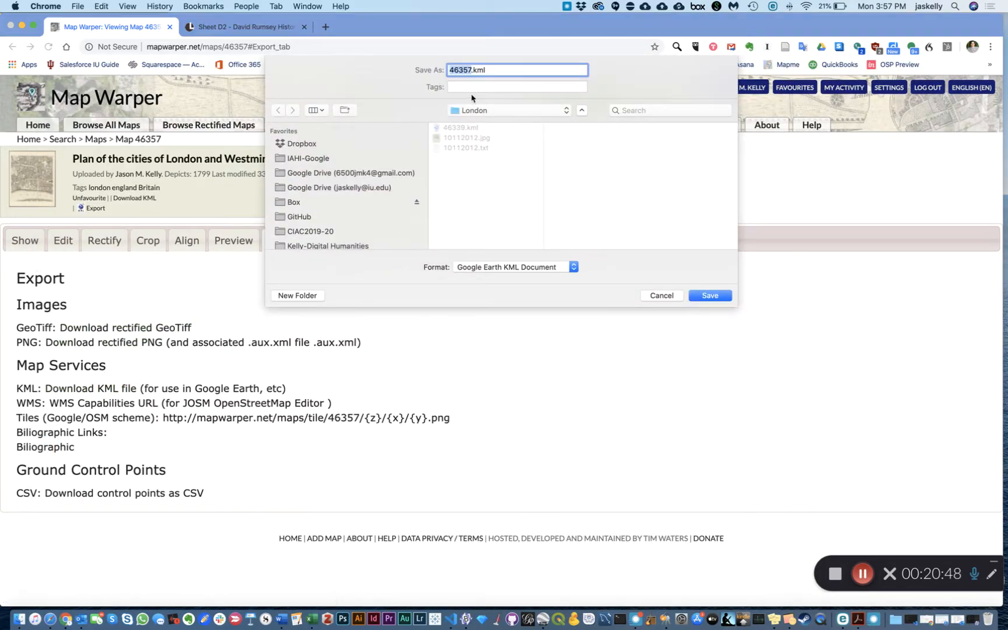
click(709, 297)
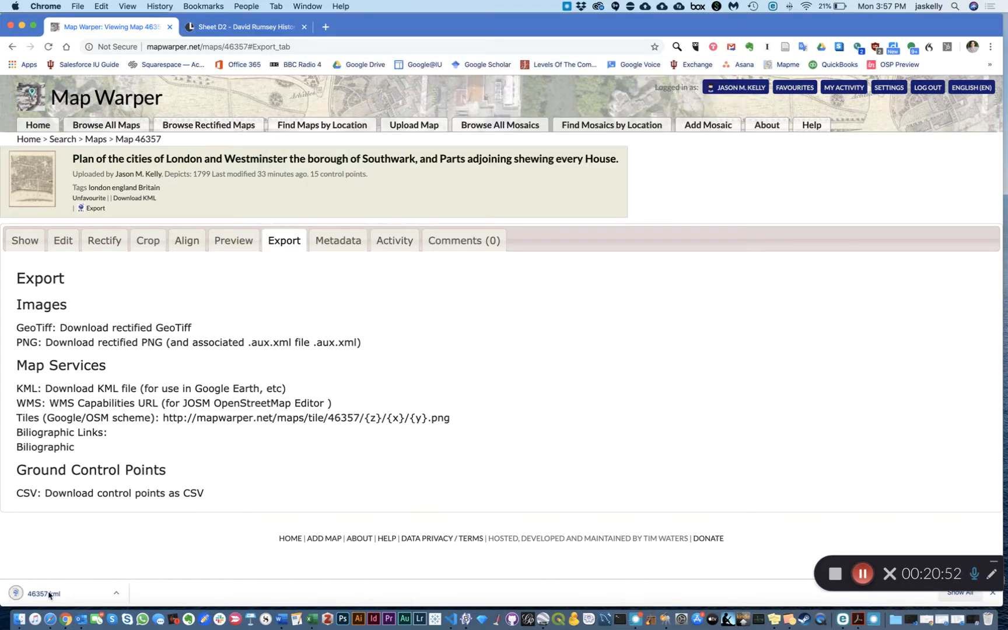
Switch to Finder and open 46357.kml from the London folder in Google Earth Pro.
click(20, 622)
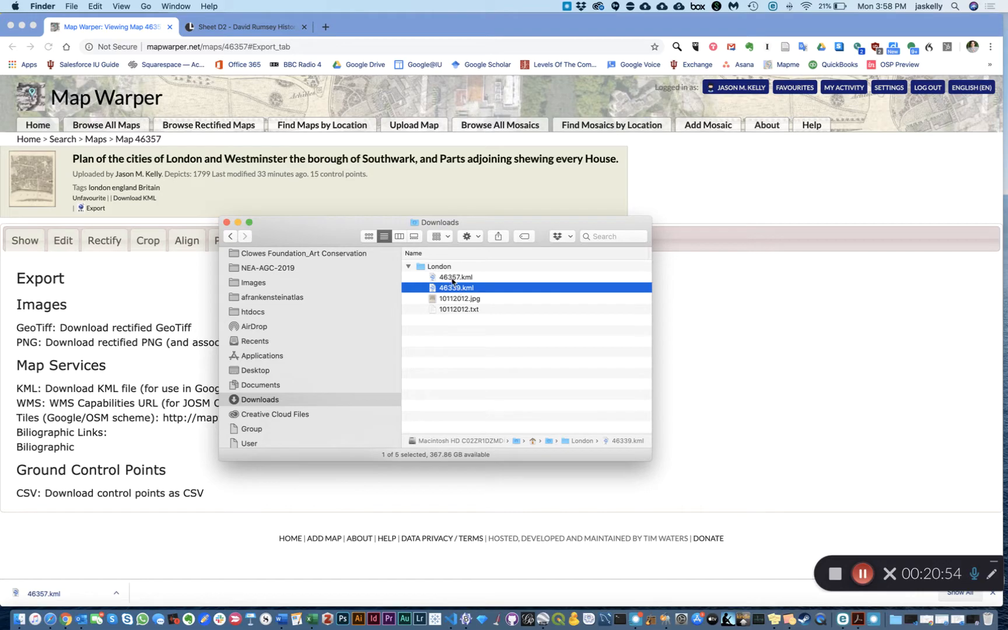
click(450, 278)
double_click(449, 277)
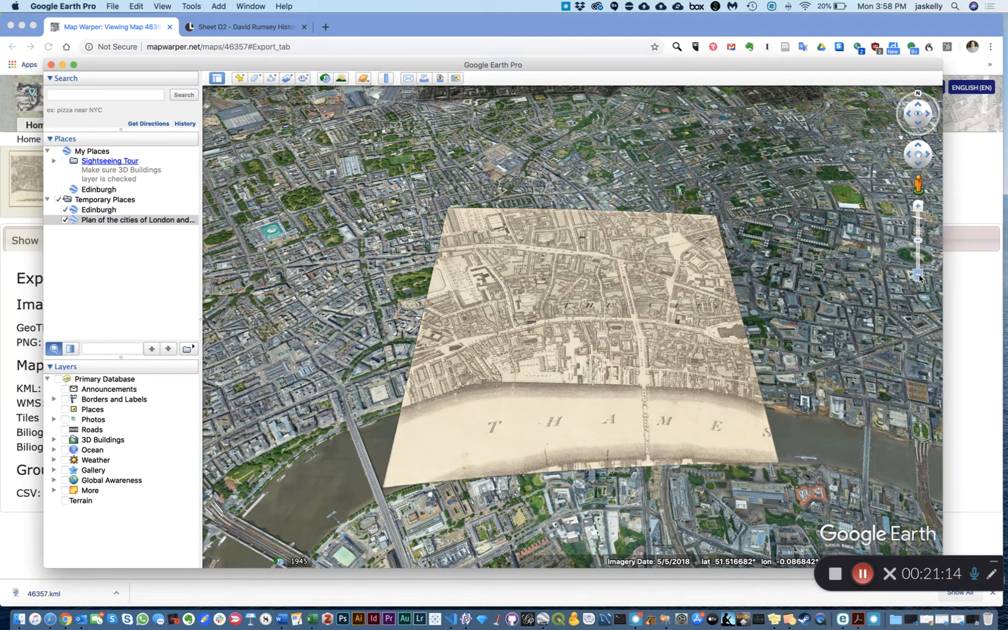
Examine the London map overlay from overhead and compare it with modern streets by showing the Roads layer, then hide that layer.
click(917, 167)
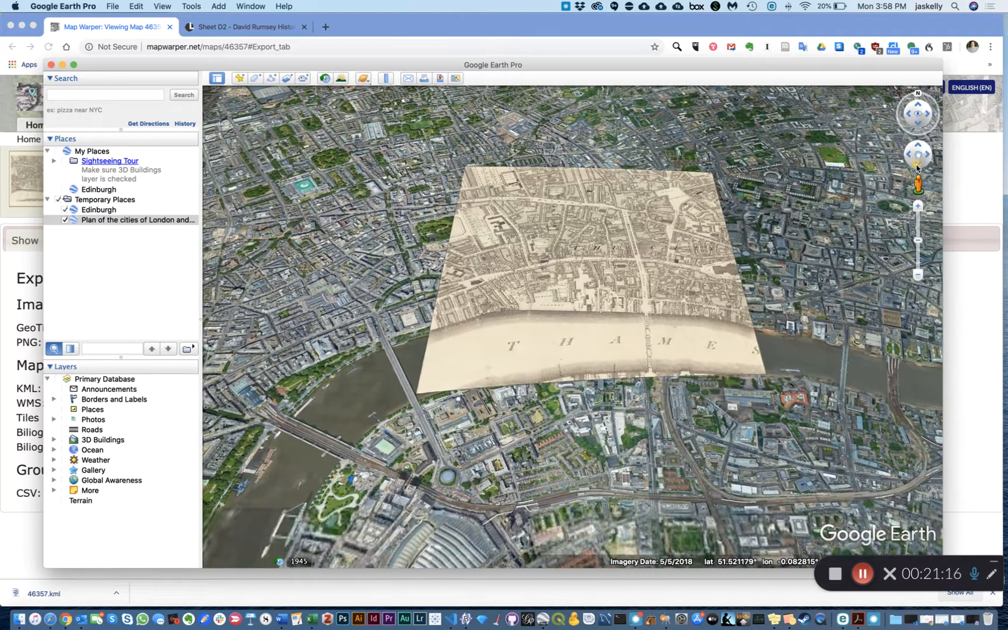
click(917, 146)
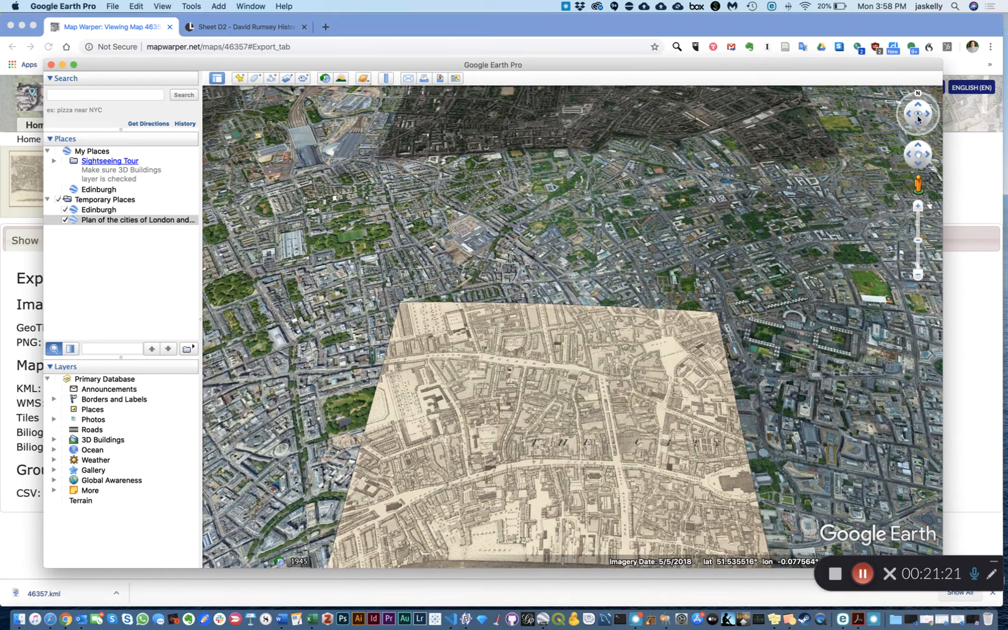
click(917, 126)
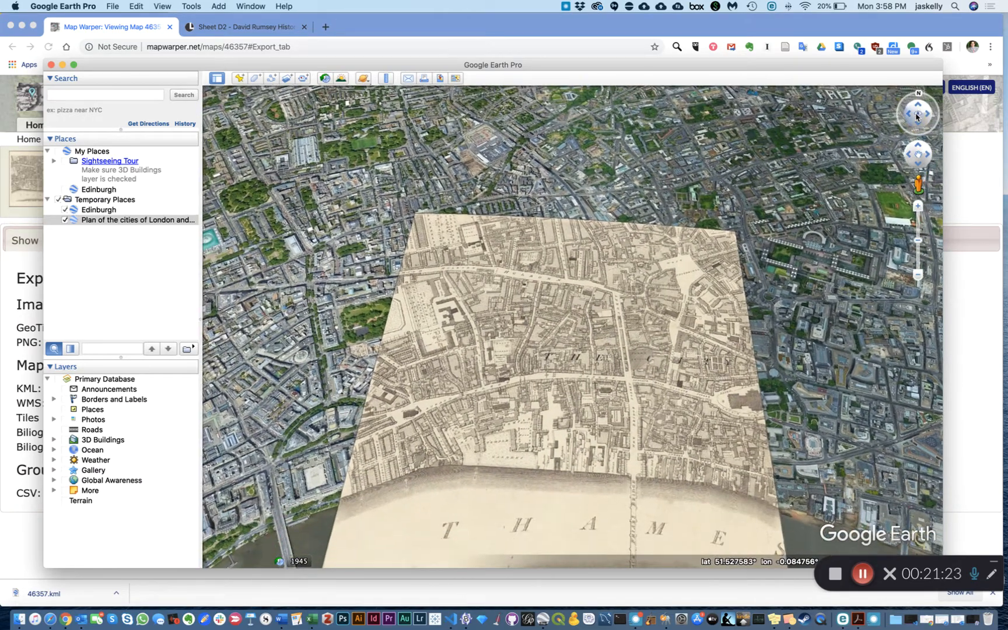
drag(916, 115, 917, 147)
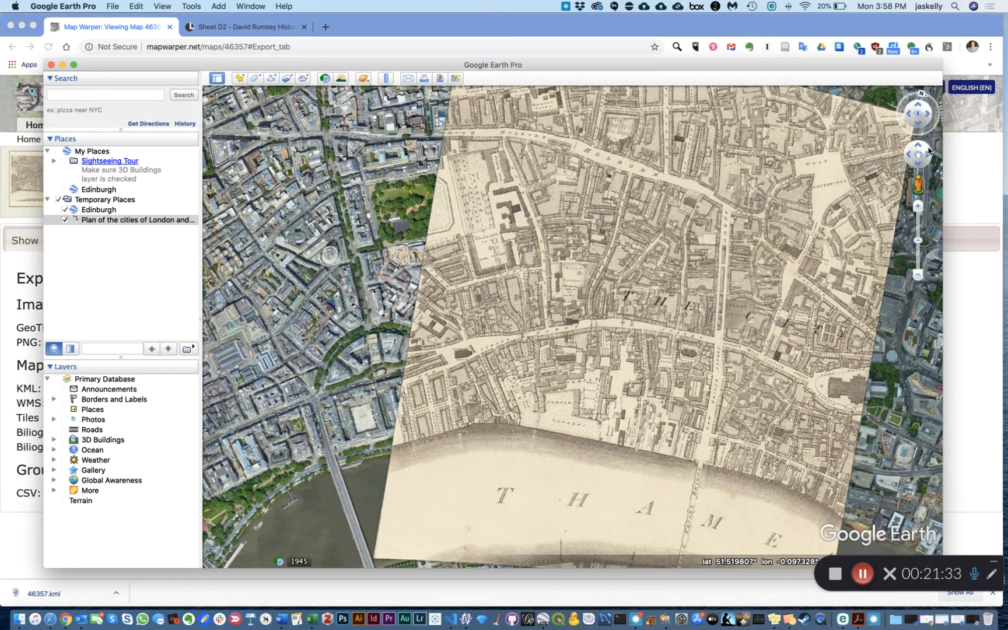
click(927, 117)
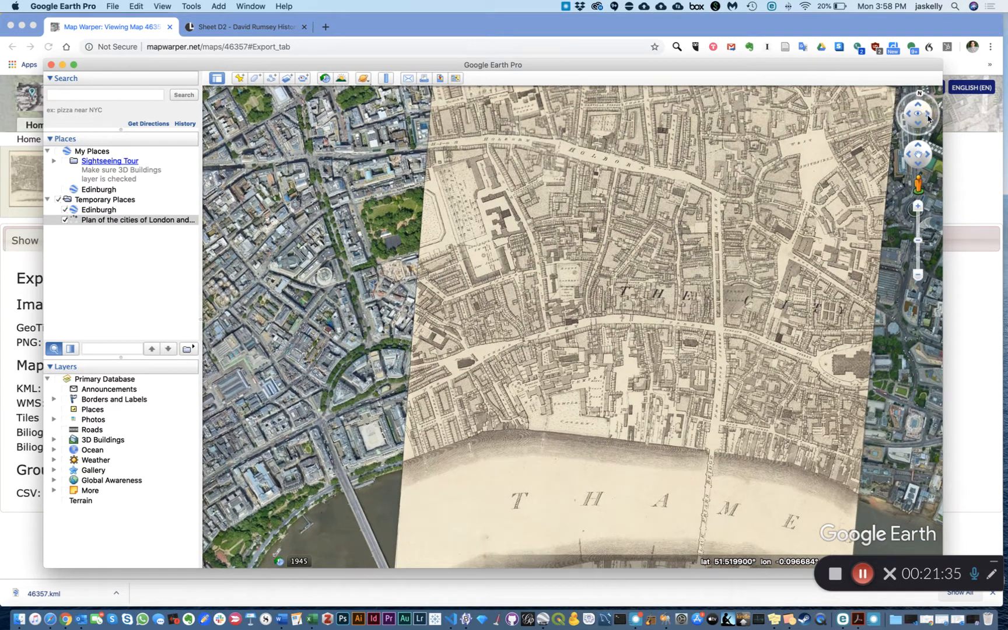
click(927, 117)
drag(927, 154, 919, 150)
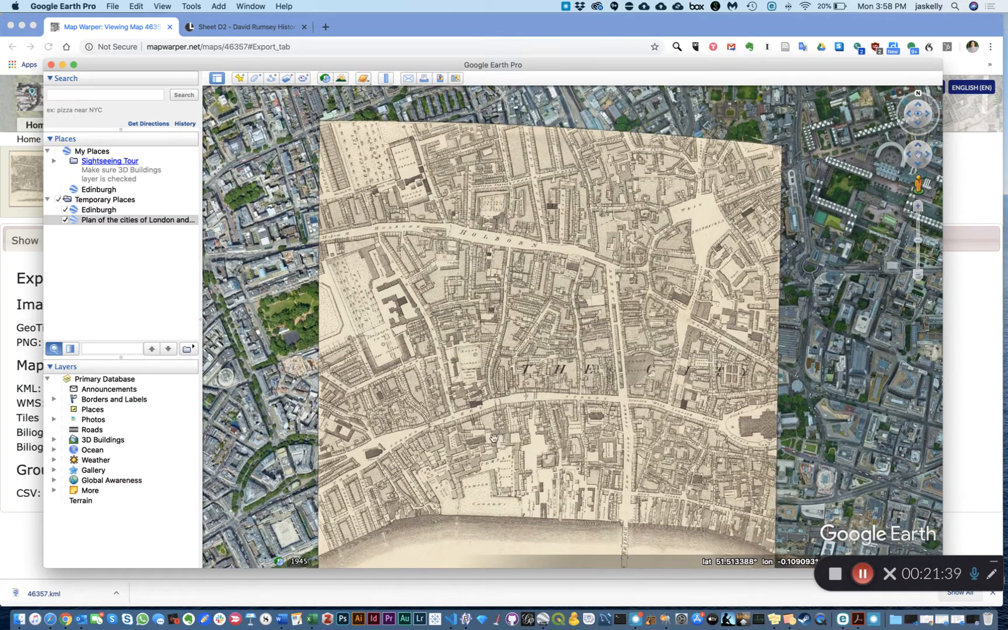
click(64, 429)
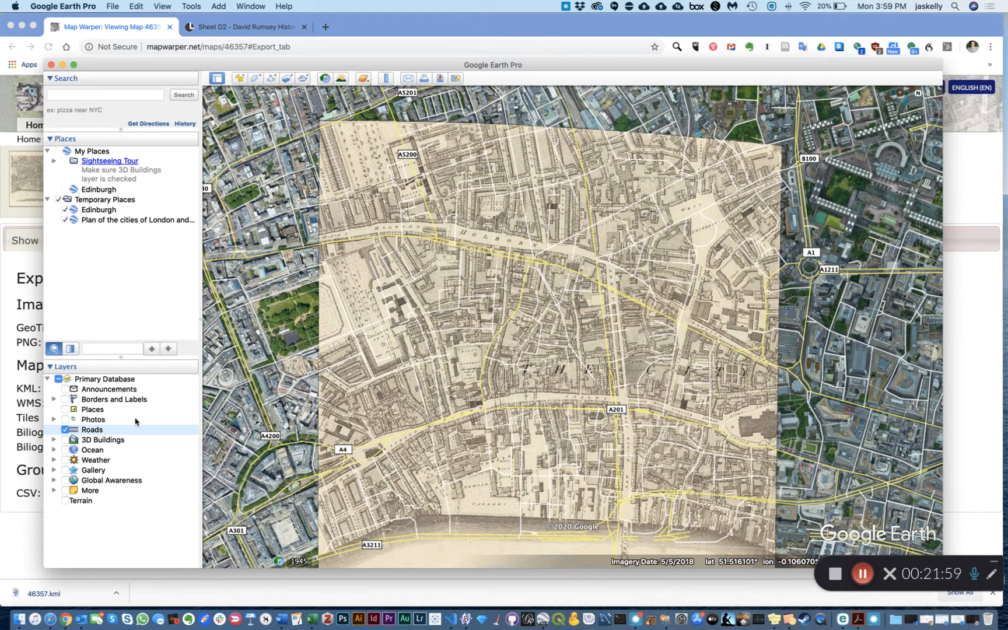
click(65, 430)
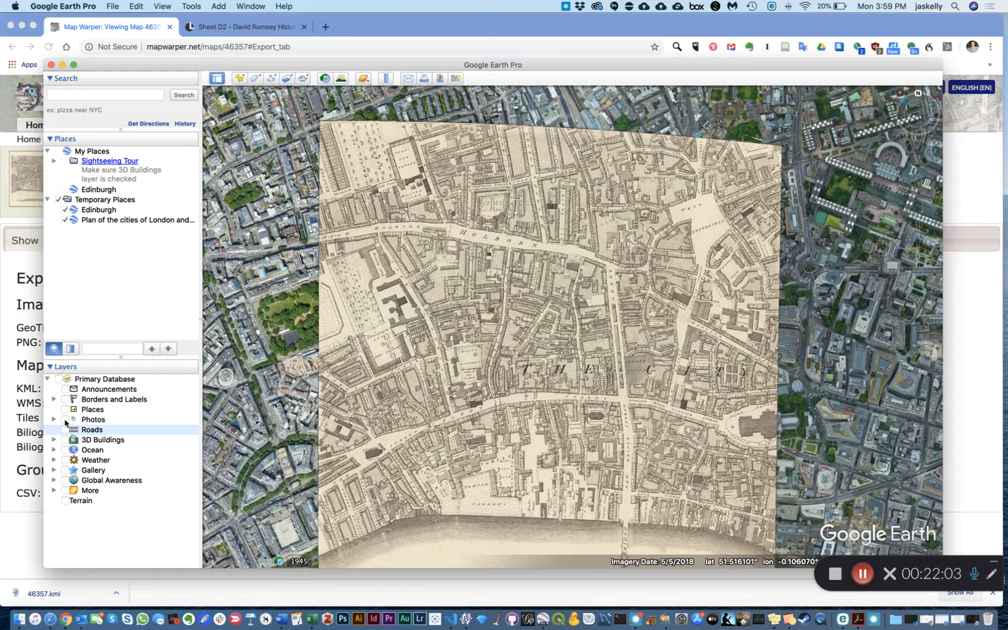
Fly to the Edinburgh overlay in Temporary Places and examine it from overhead, first whole and then close up on the city centre.
double_click(106, 212)
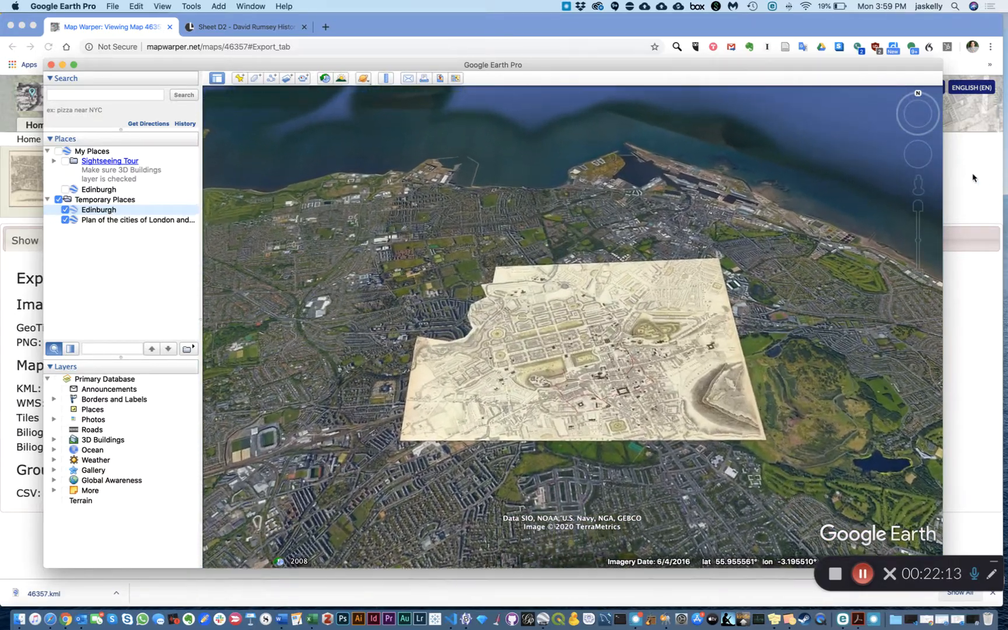
click(918, 209)
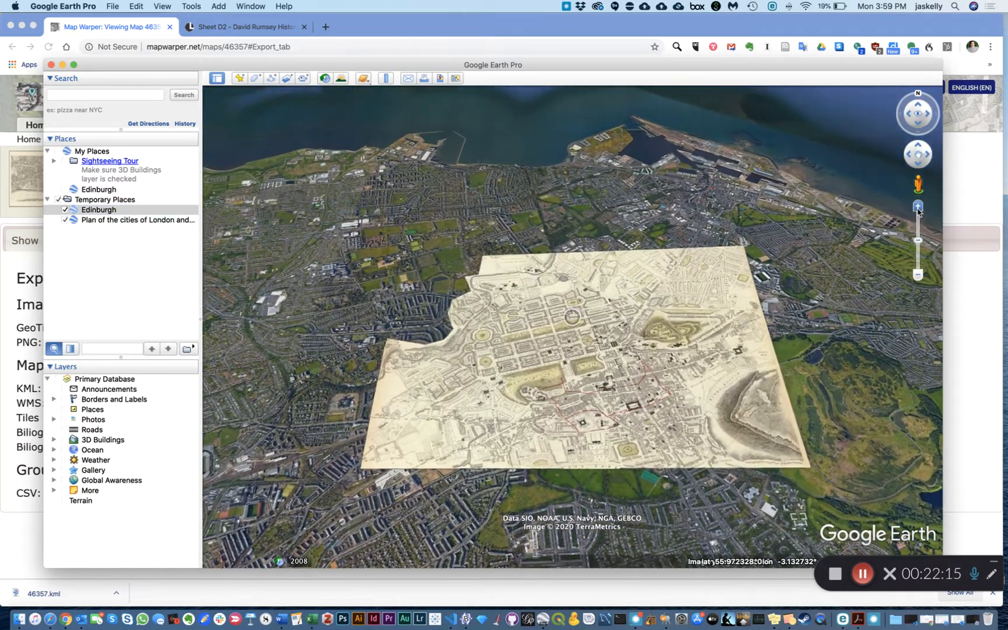
click(918, 209)
click(918, 147)
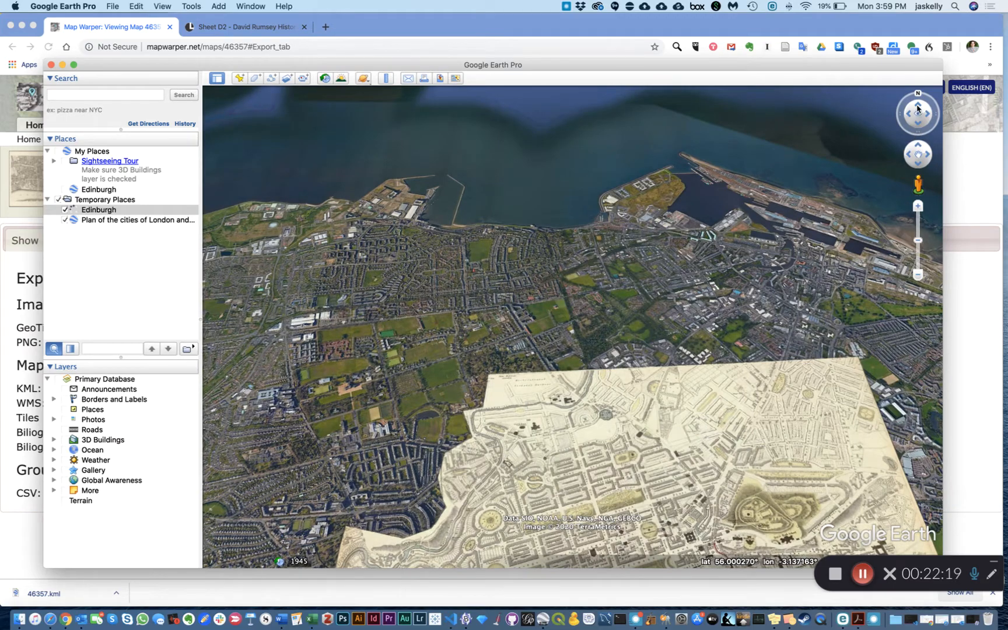
click(917, 109)
click(918, 126)
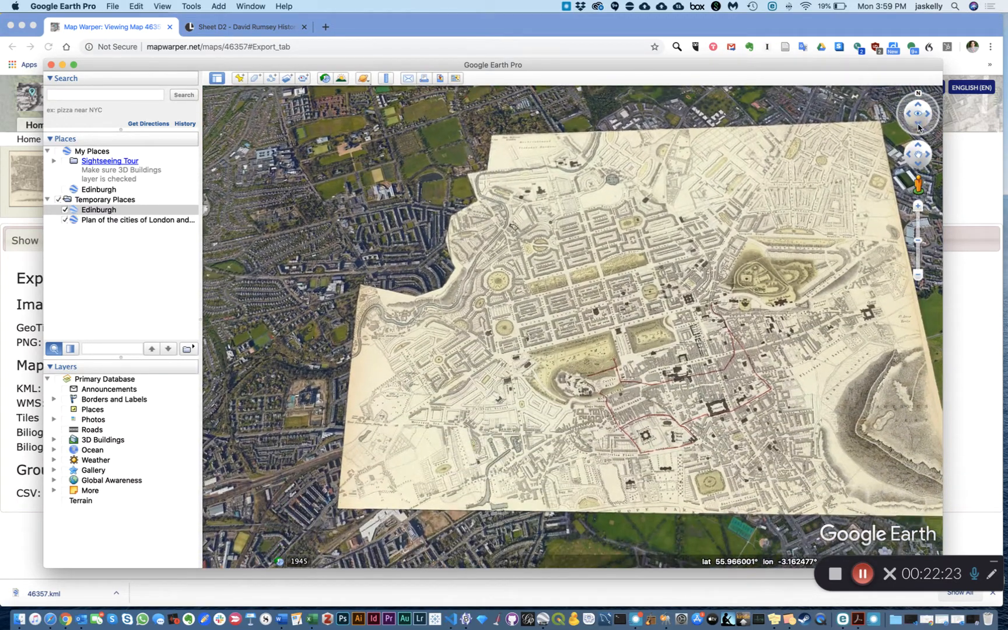
click(919, 120)
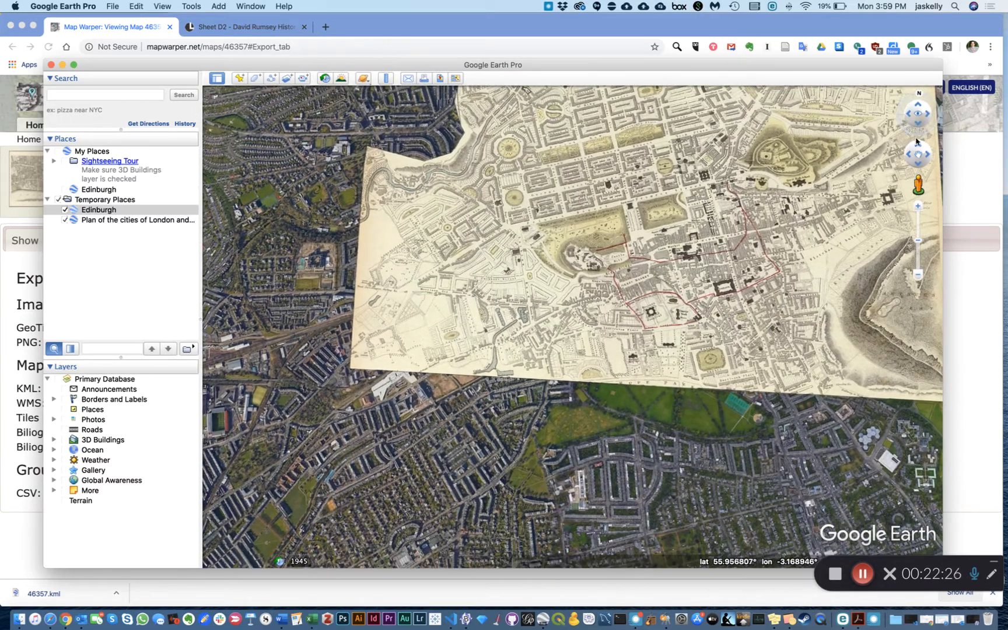
click(918, 146)
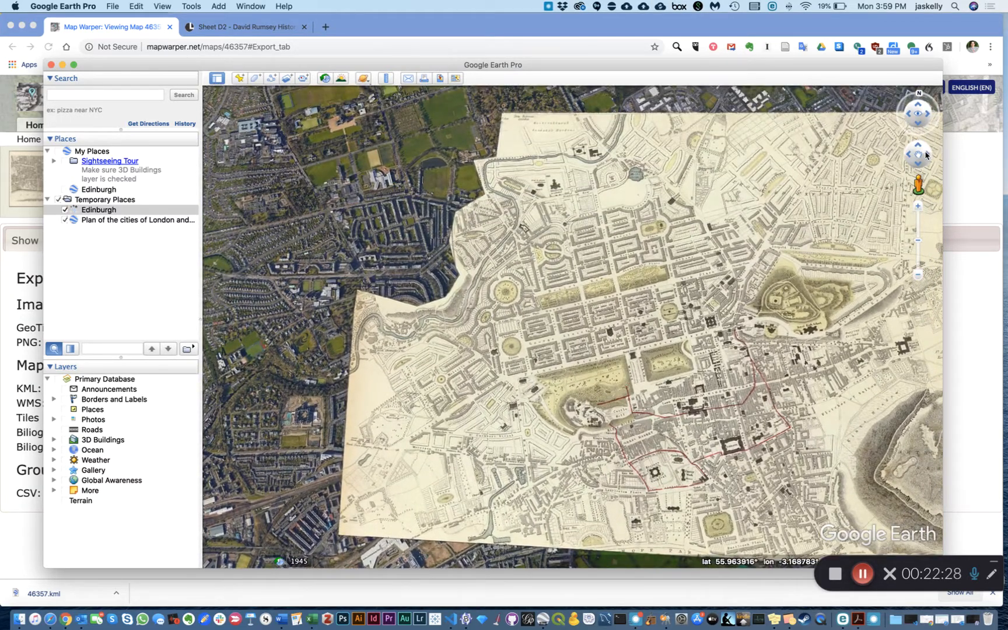
click(926, 154)
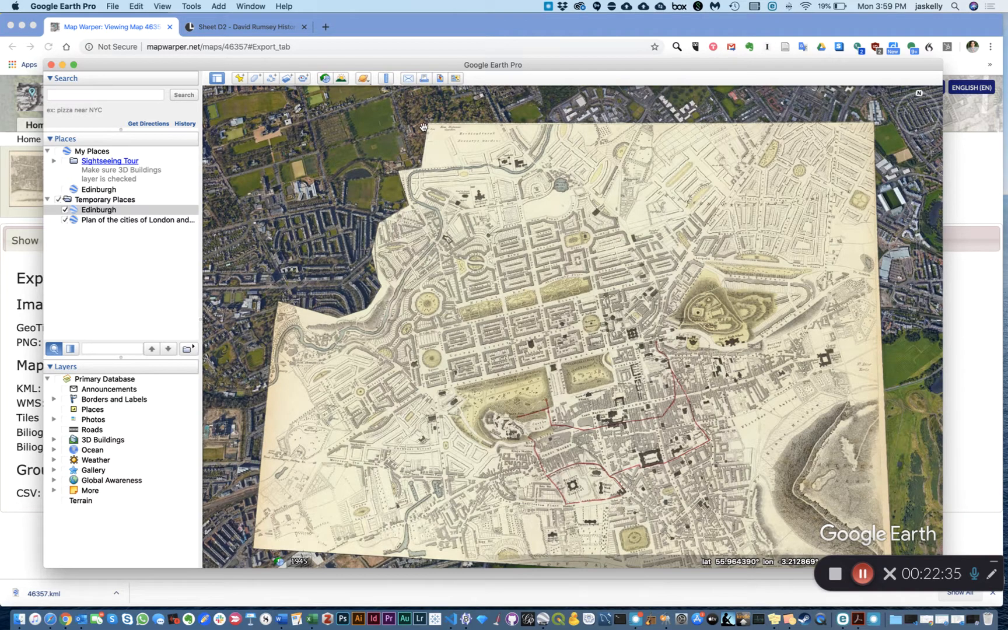
mouse_move(919, 143)
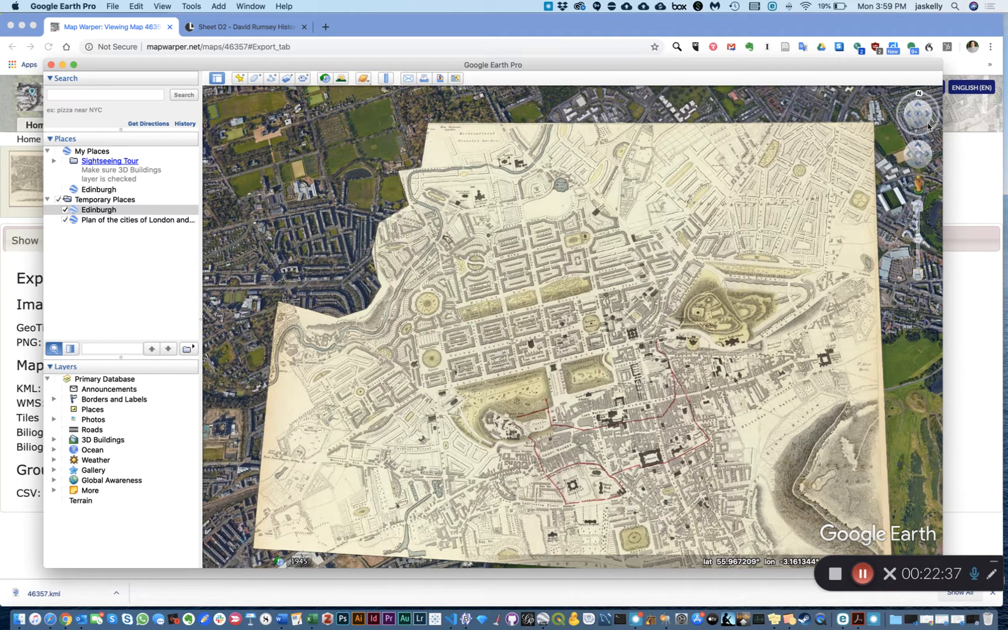
drag(916, 206, 916, 208)
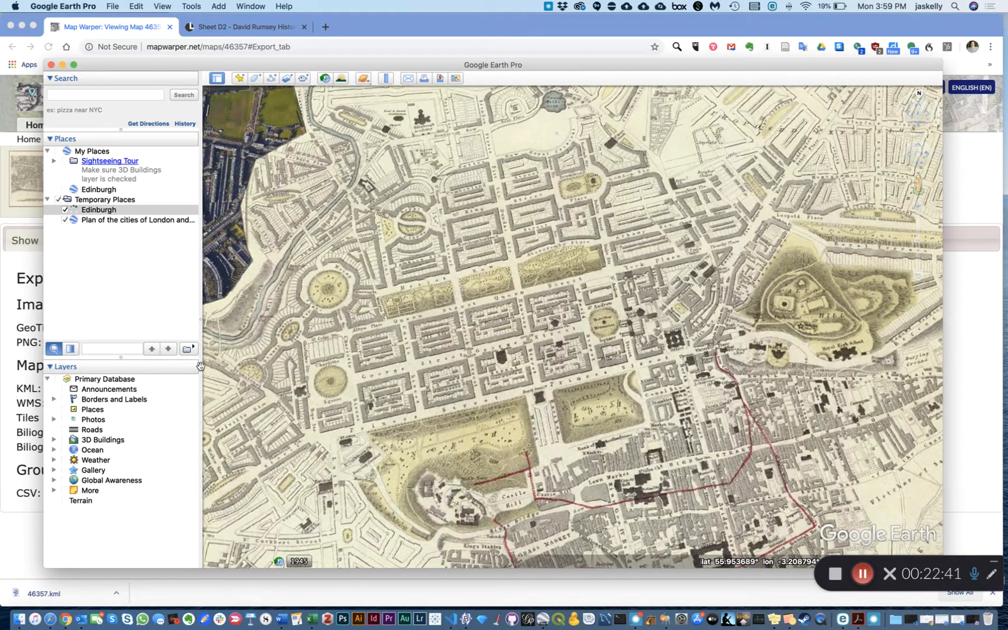
Compare the Edinburgh overlay with the Roads layer and the 3D Buildings layer, showing each one in turn and hiding it again.
click(64, 429)
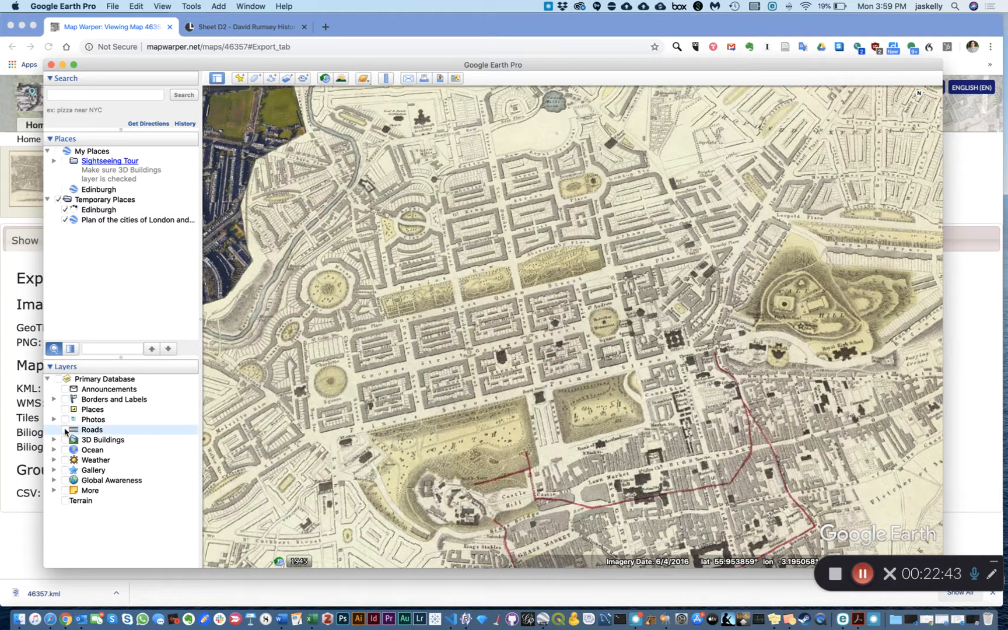
mouse_move(921, 159)
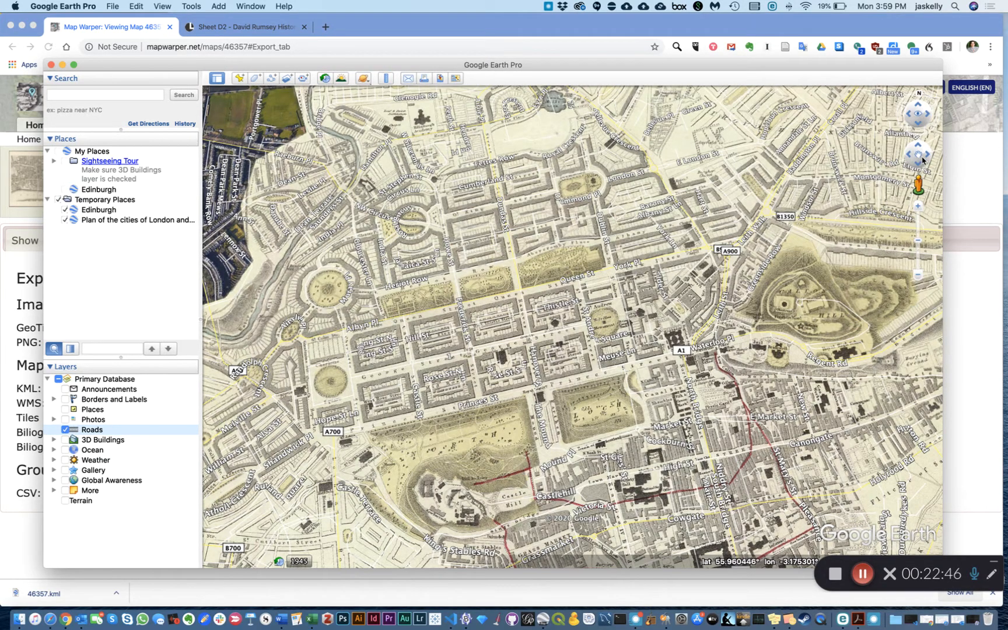
click(917, 274)
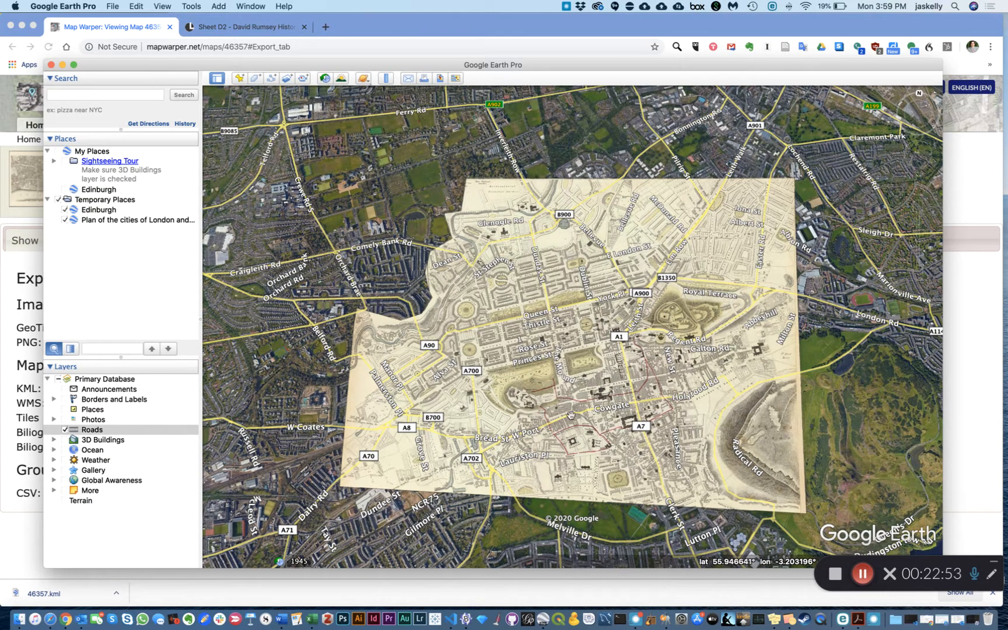
click(65, 429)
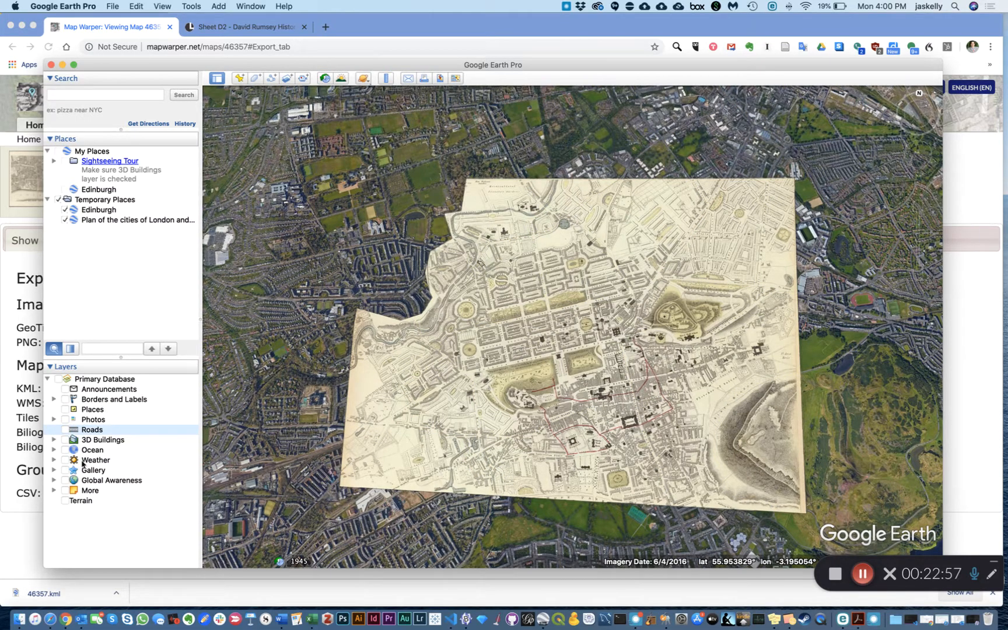
click(65, 440)
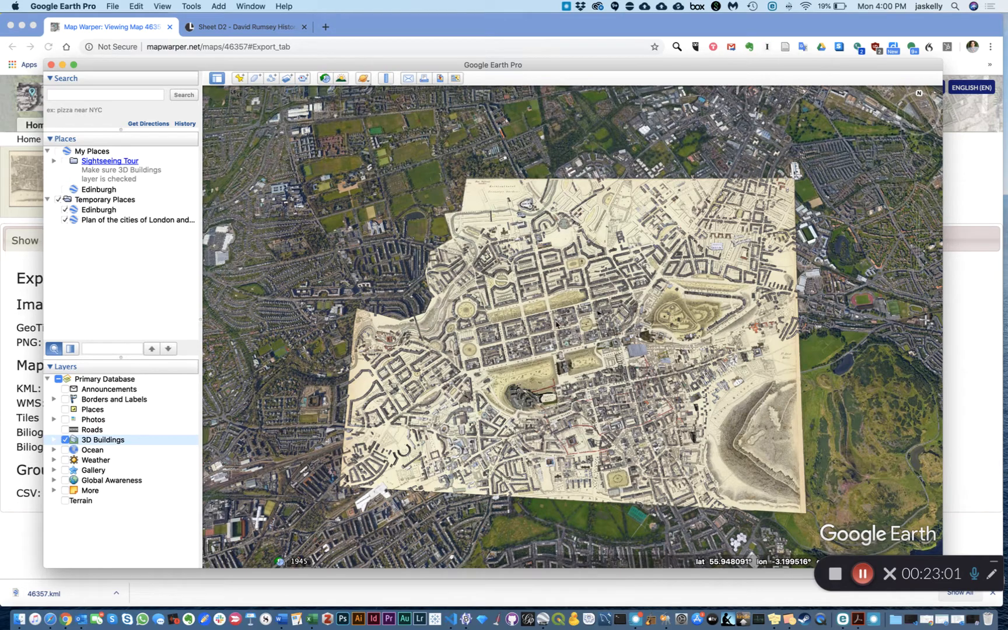
click(64, 440)
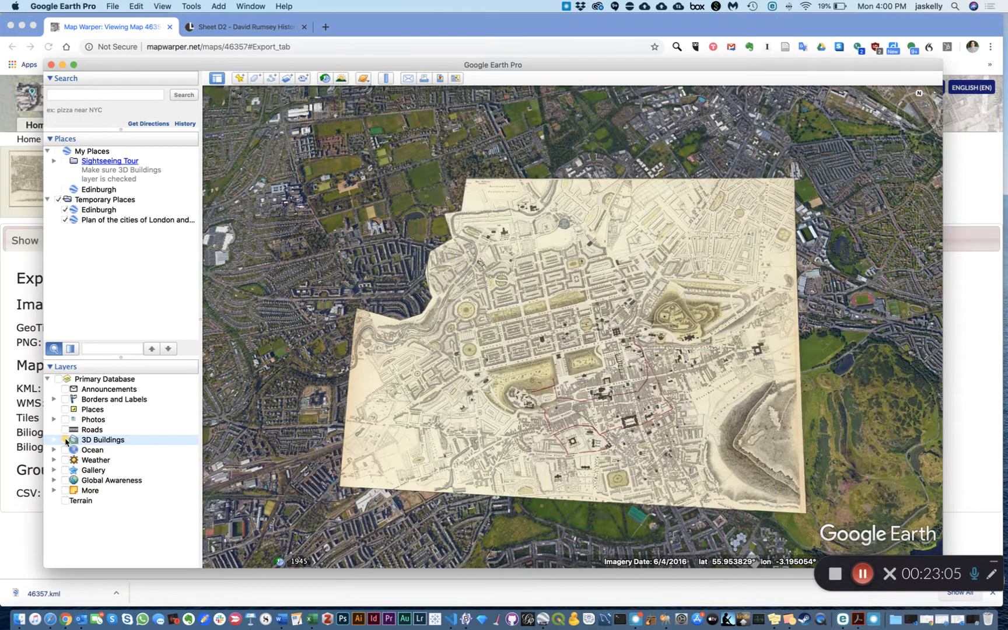